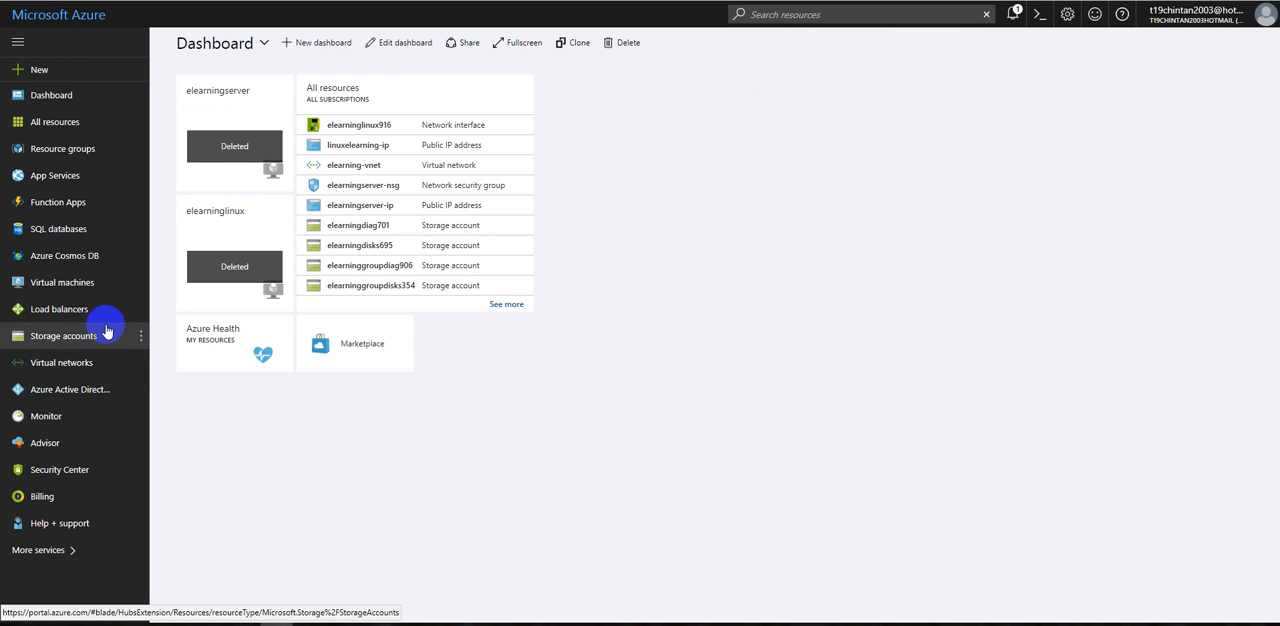
# Step: Open the list of storage accounts and examine the actions available for the elearningdiag701 account
pyautogui.click(770, 15)
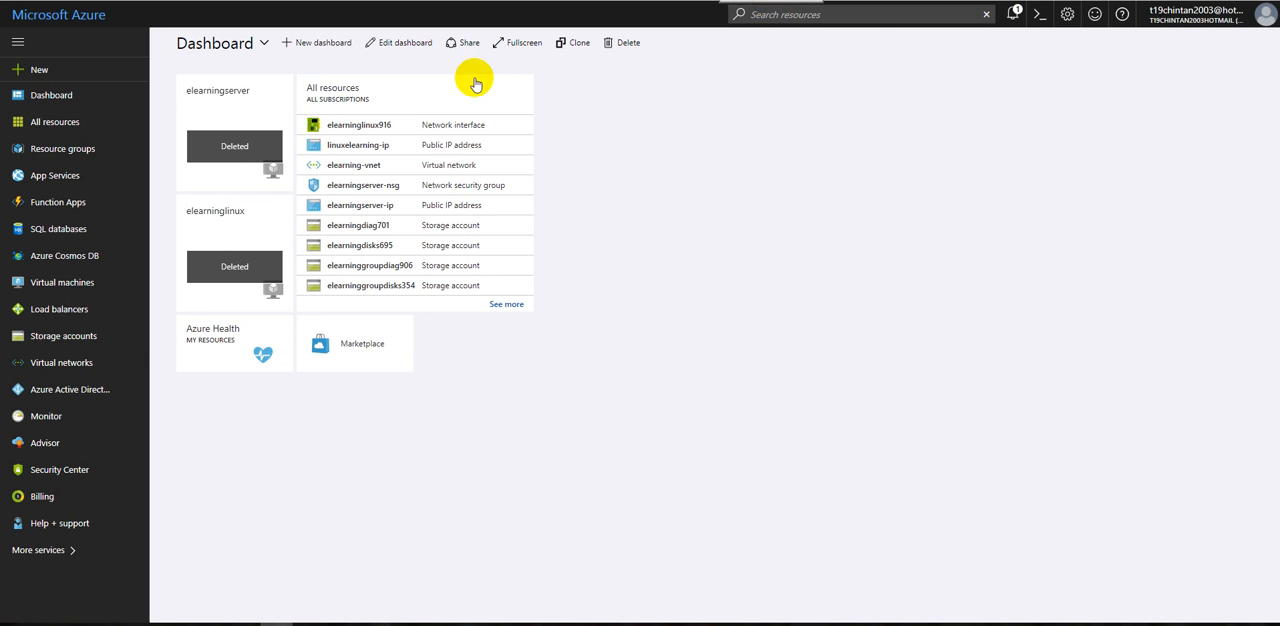
pyautogui.click(84, 338)
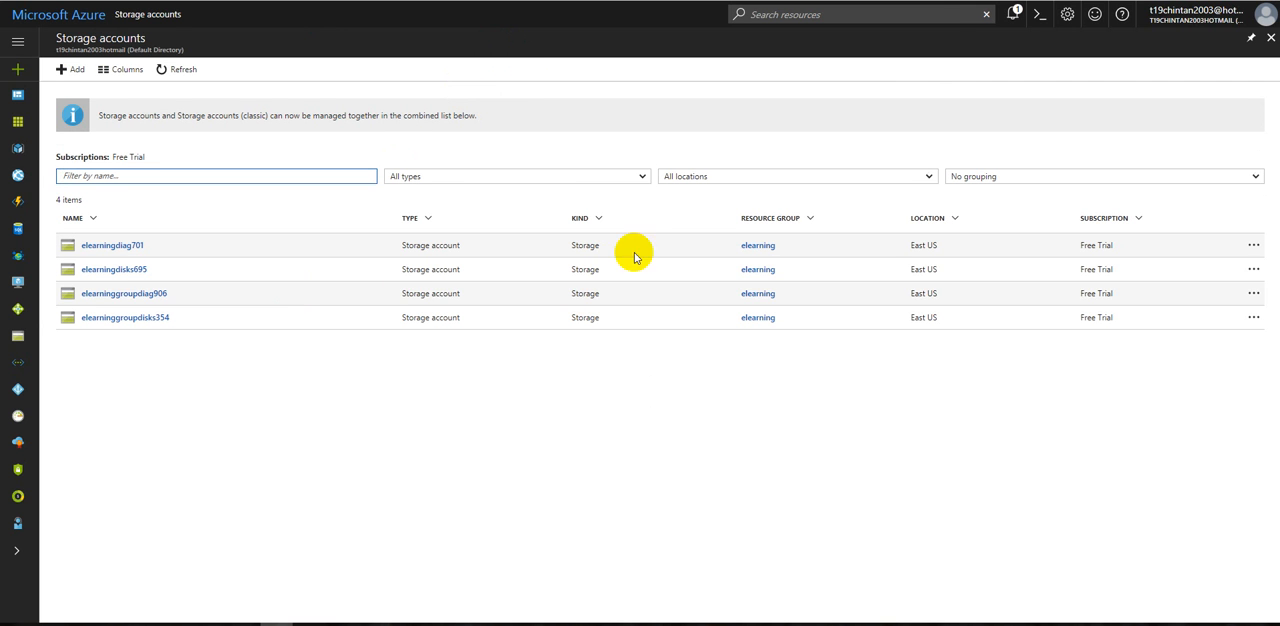
pyautogui.click(447, 246)
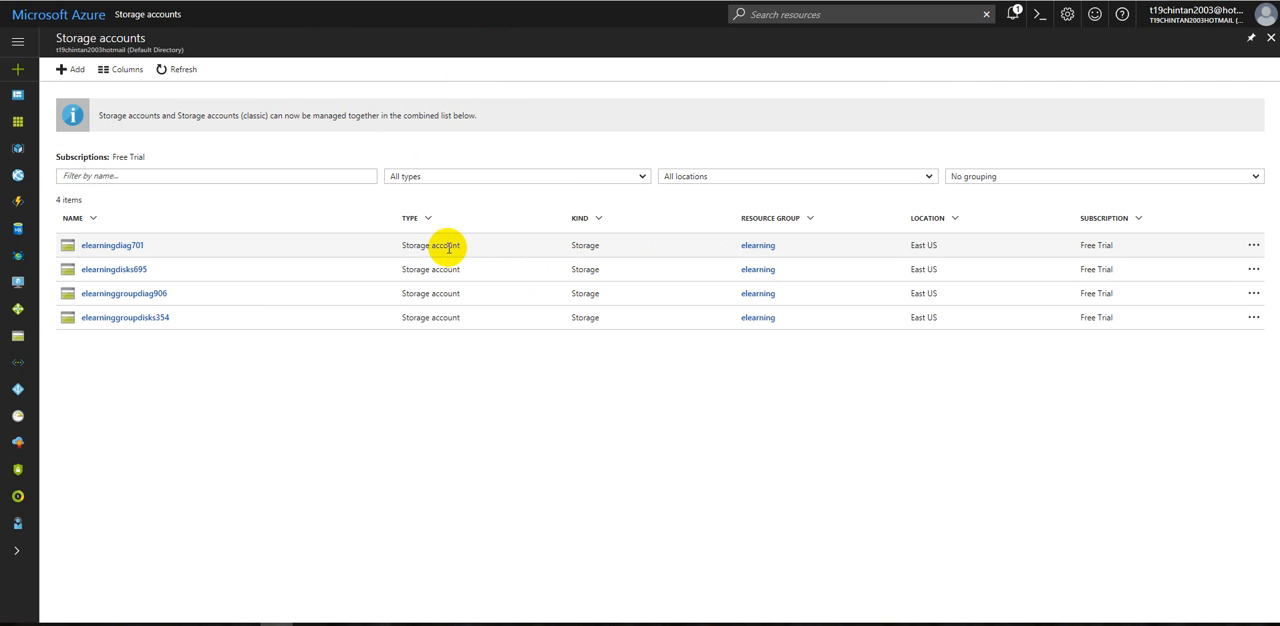
pyautogui.click(1253, 246)
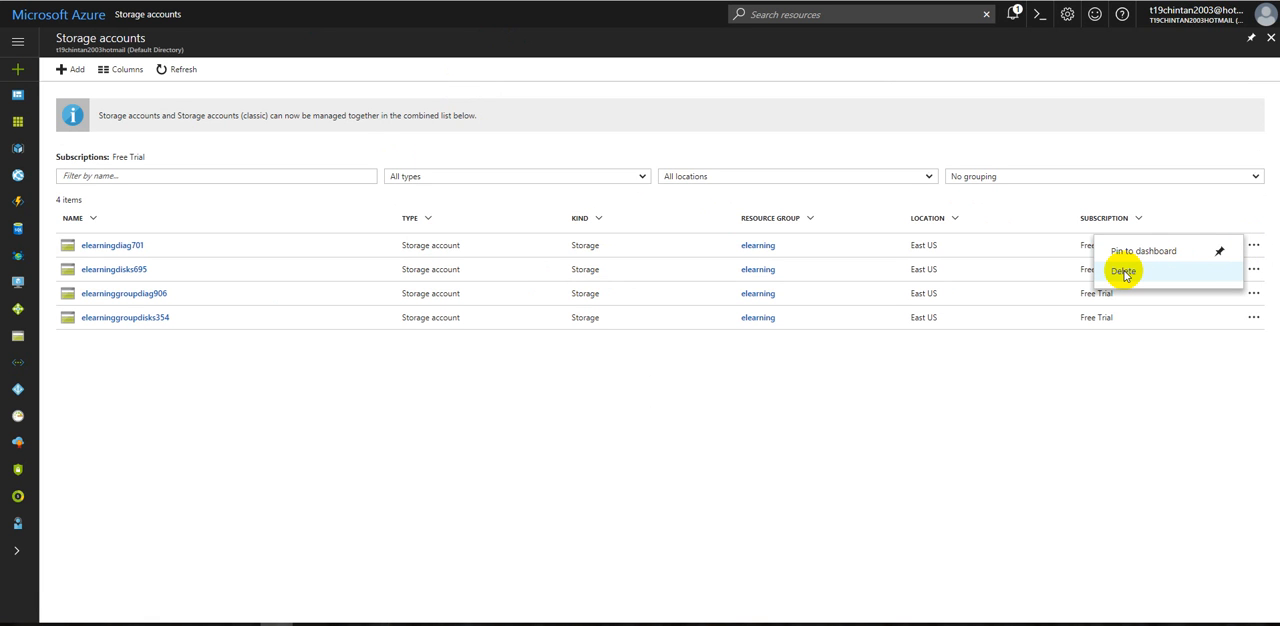
pyautogui.click(391, 466)
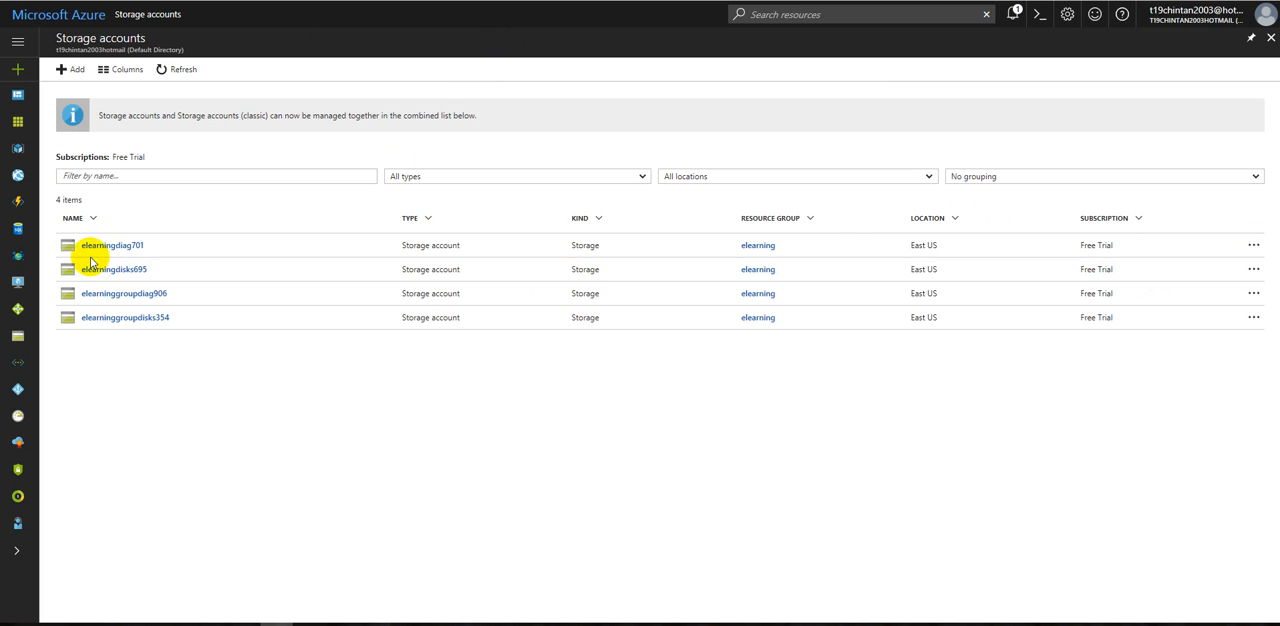
# Step: Open the elearningdiag701 storage account and inspect its Queue service and account overview
pyautogui.click(110, 247)
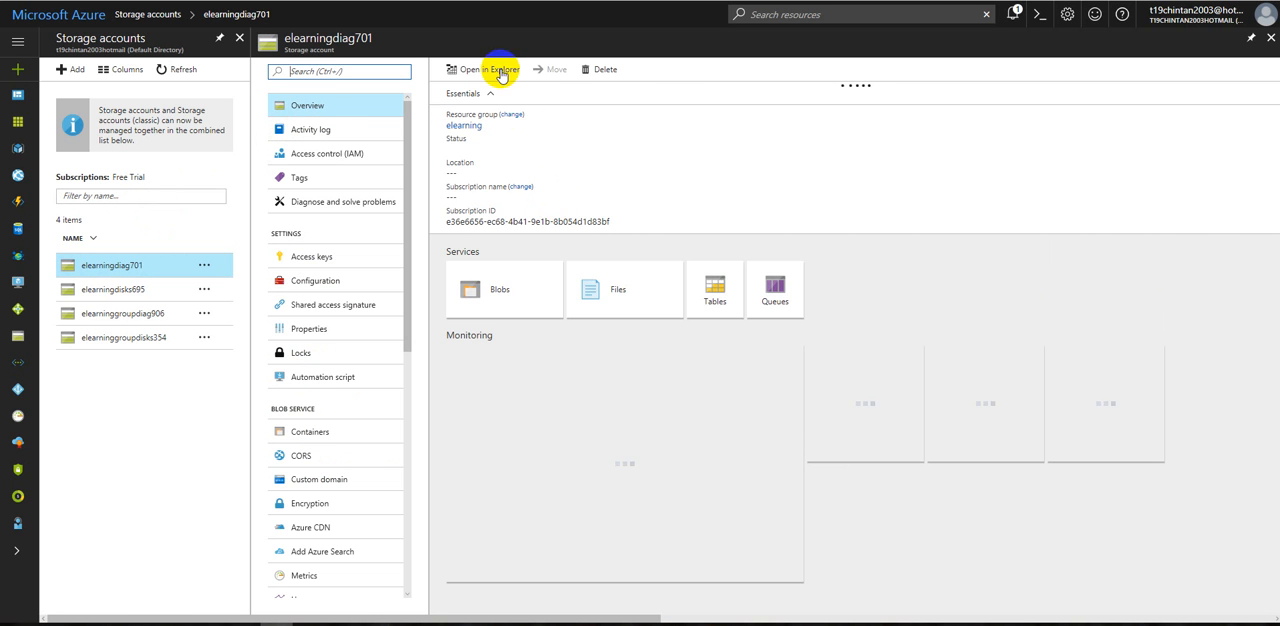
pyautogui.click(502, 72)
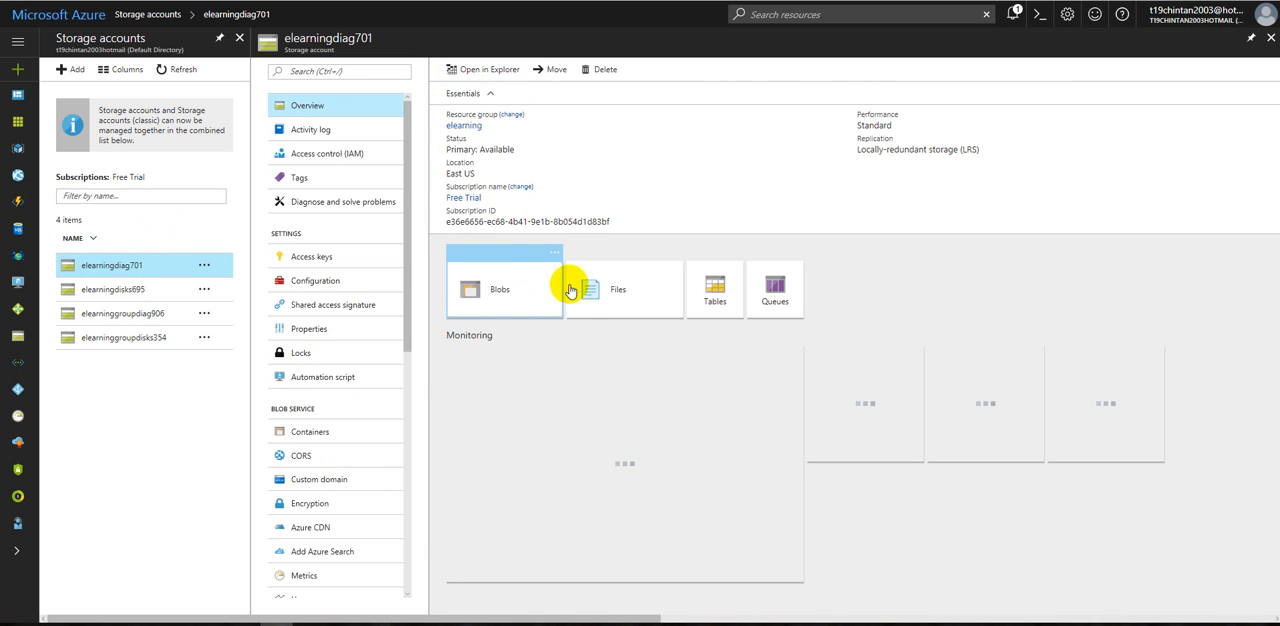
pyautogui.click(741, 302)
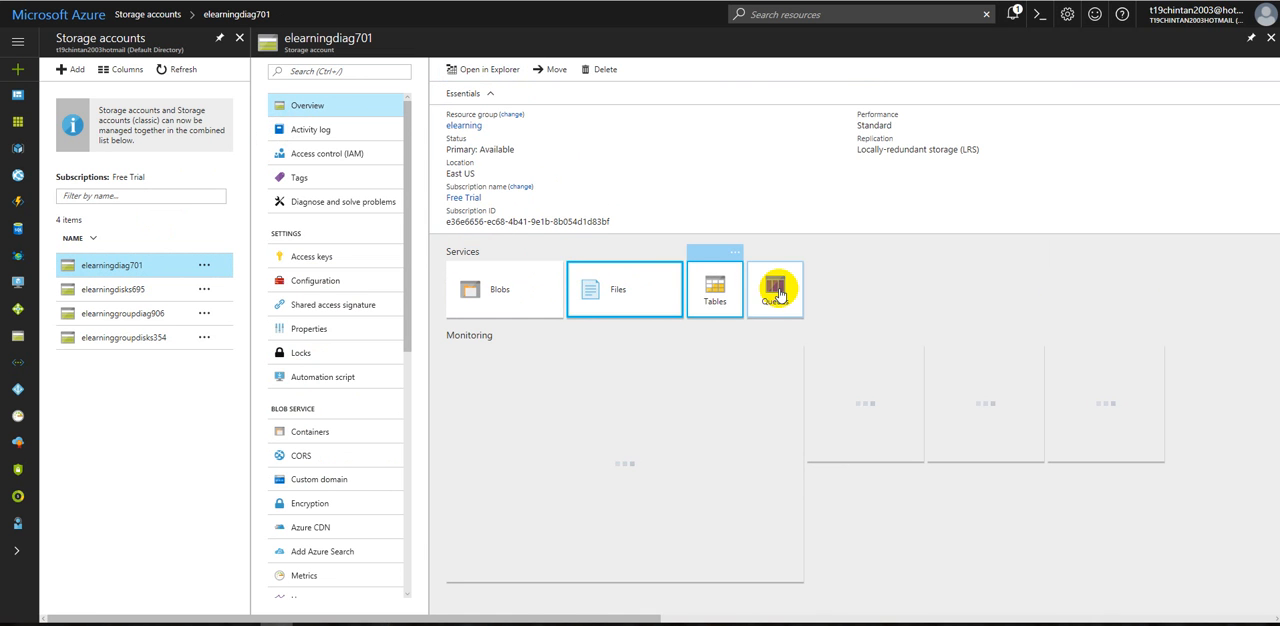
pyautogui.click(475, 69)
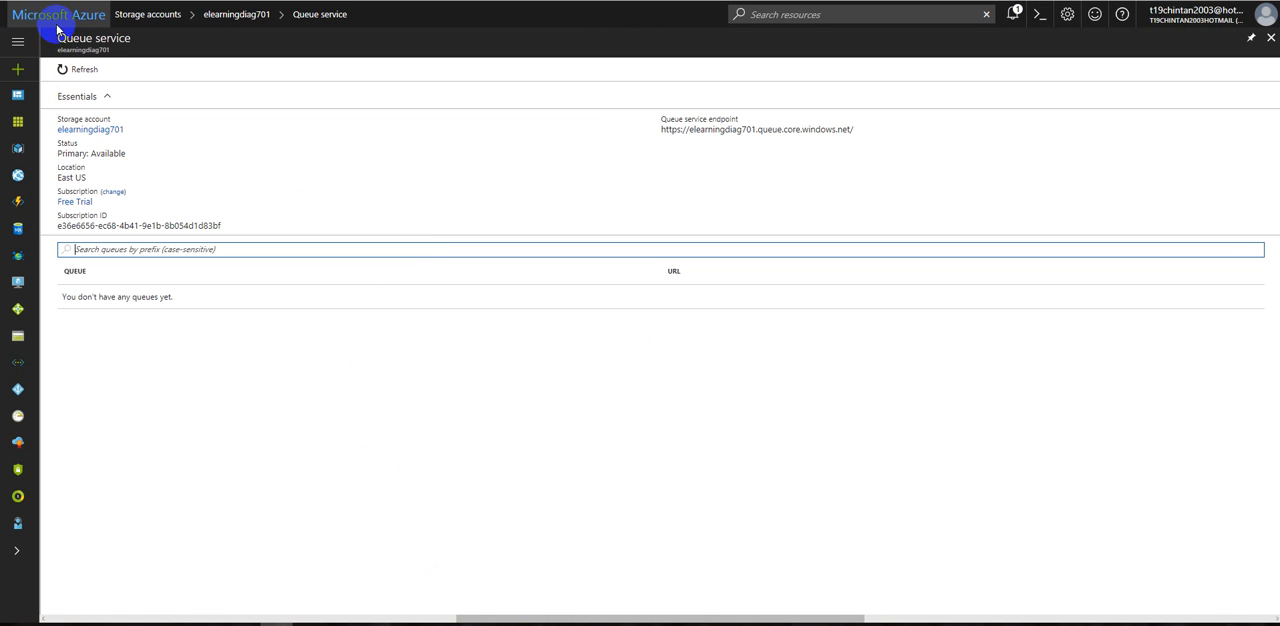
pyautogui.click(118, 129)
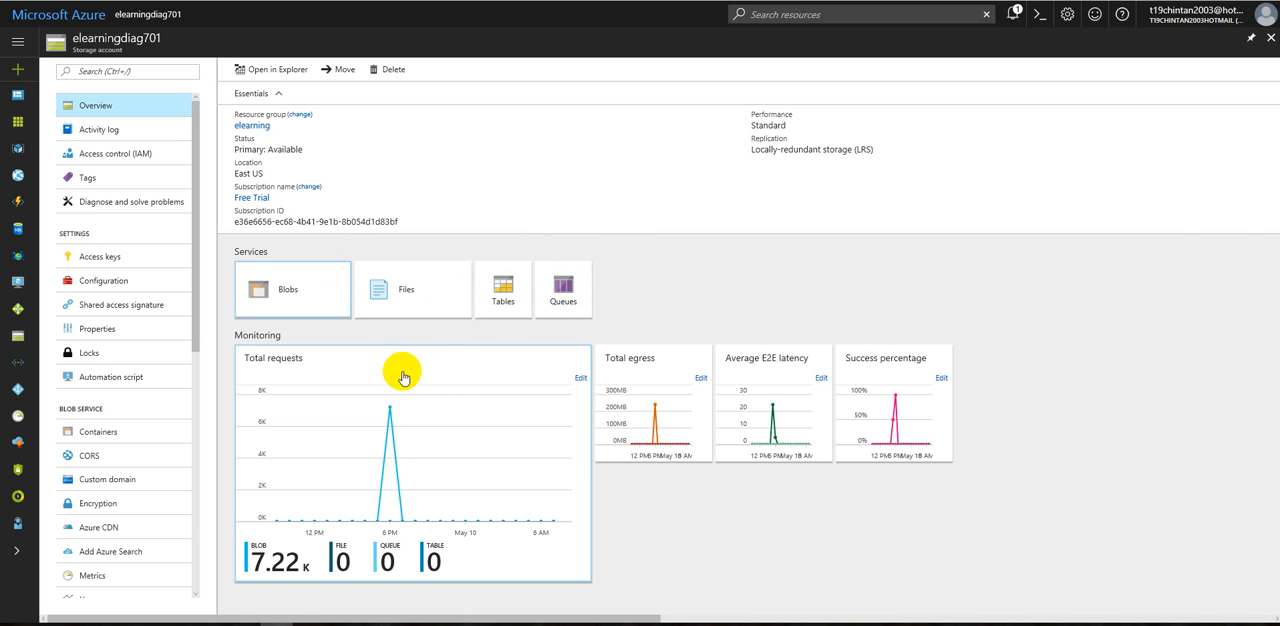
# Step: Filter the storage account's activity log to the last week and view its access control (IAM) assignments
pyautogui.click(106, 131)
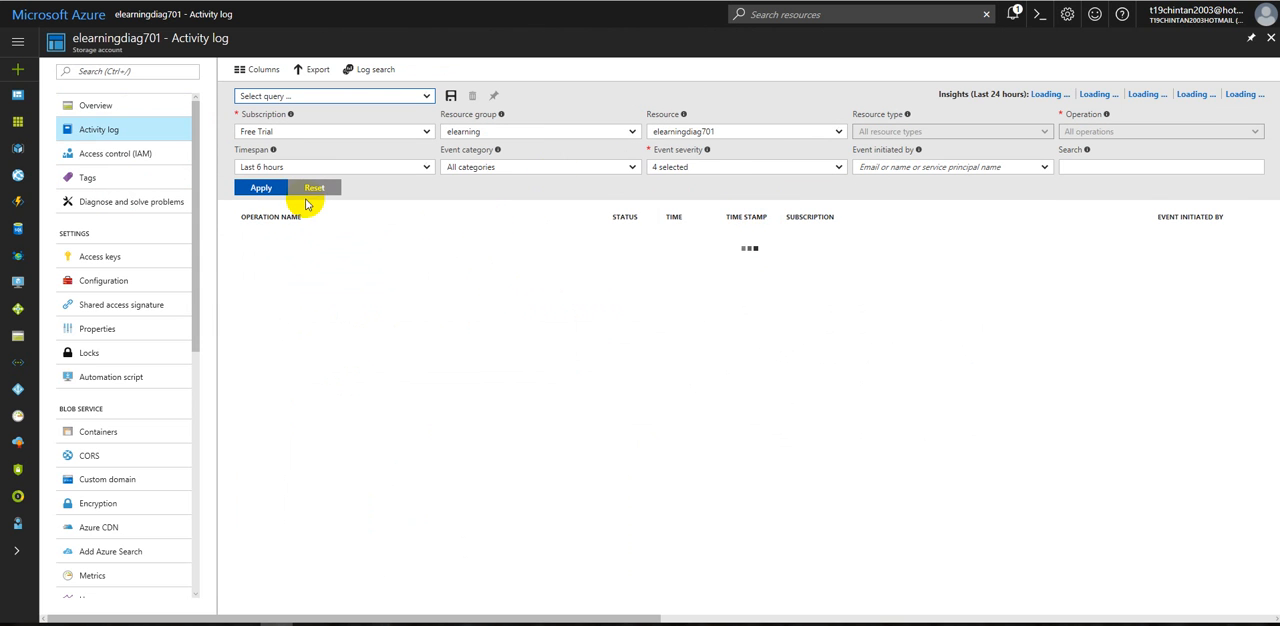
pyautogui.click(348, 170)
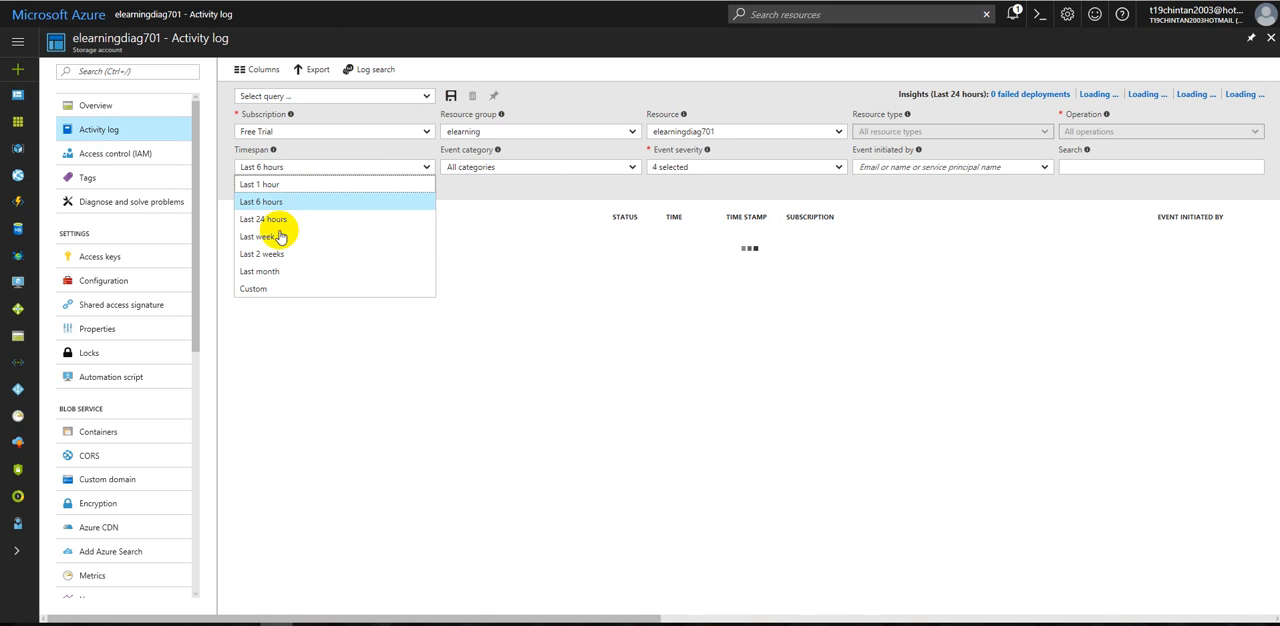
pyautogui.click(271, 238)
pyautogui.click(294, 235)
pyautogui.click(277, 190)
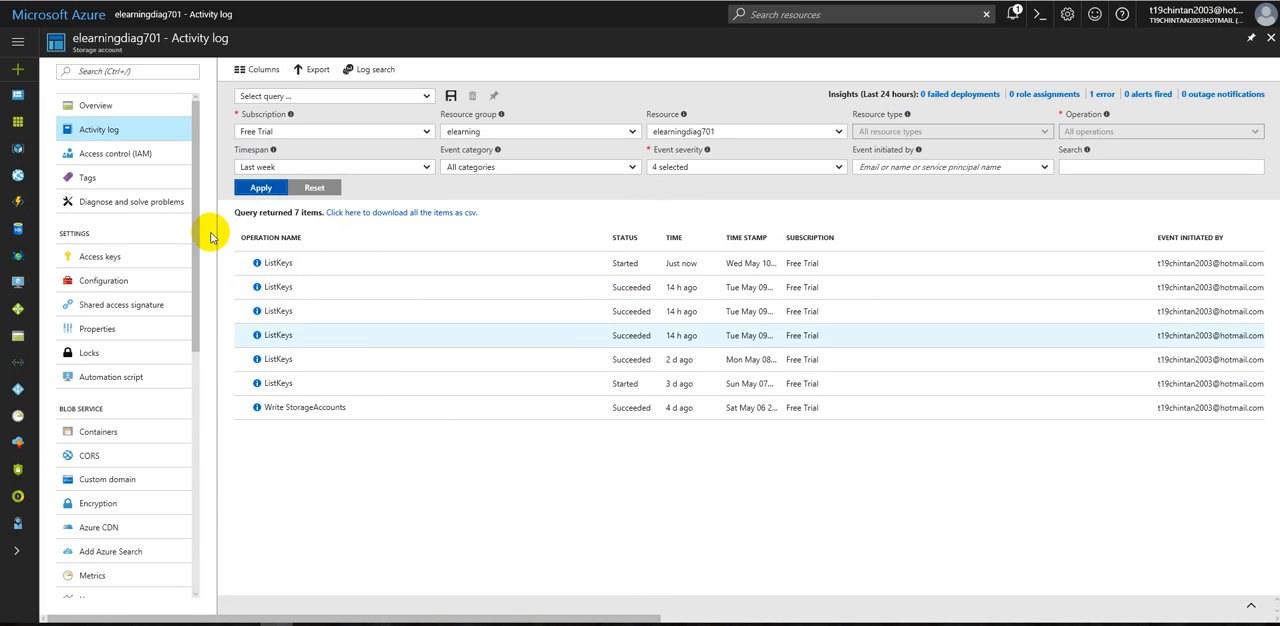
pyautogui.click(121, 156)
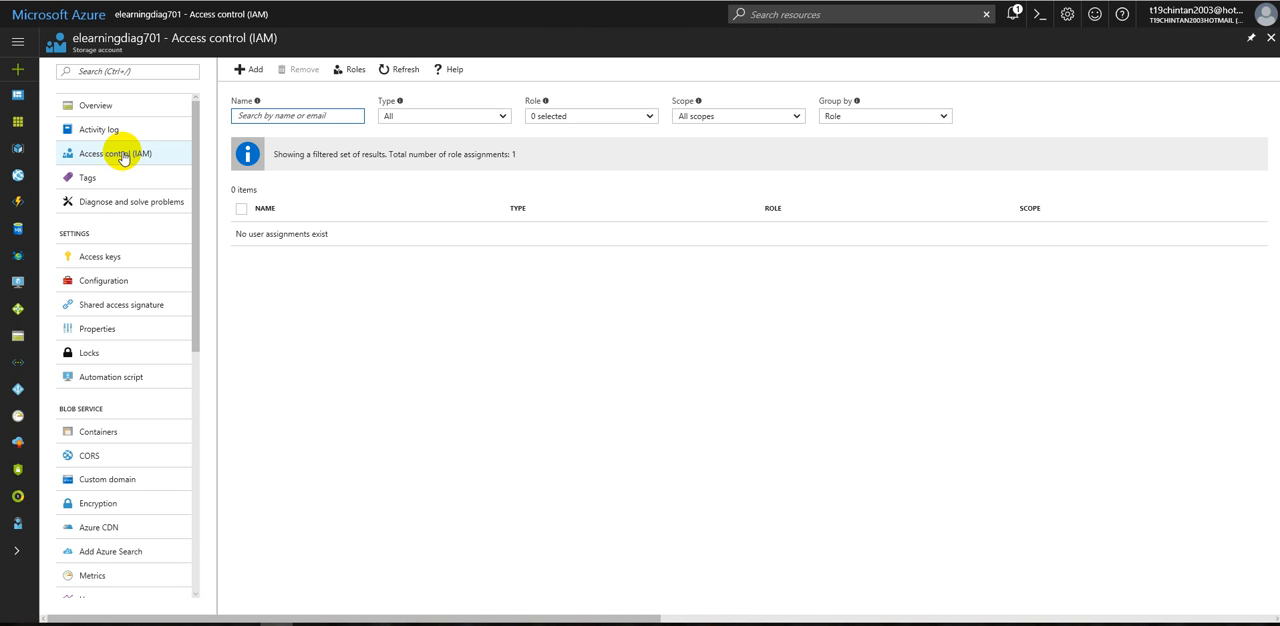
# Step: Add a tag with key applicationname and value elearning to the storage account and save it
pyautogui.click(118, 178)
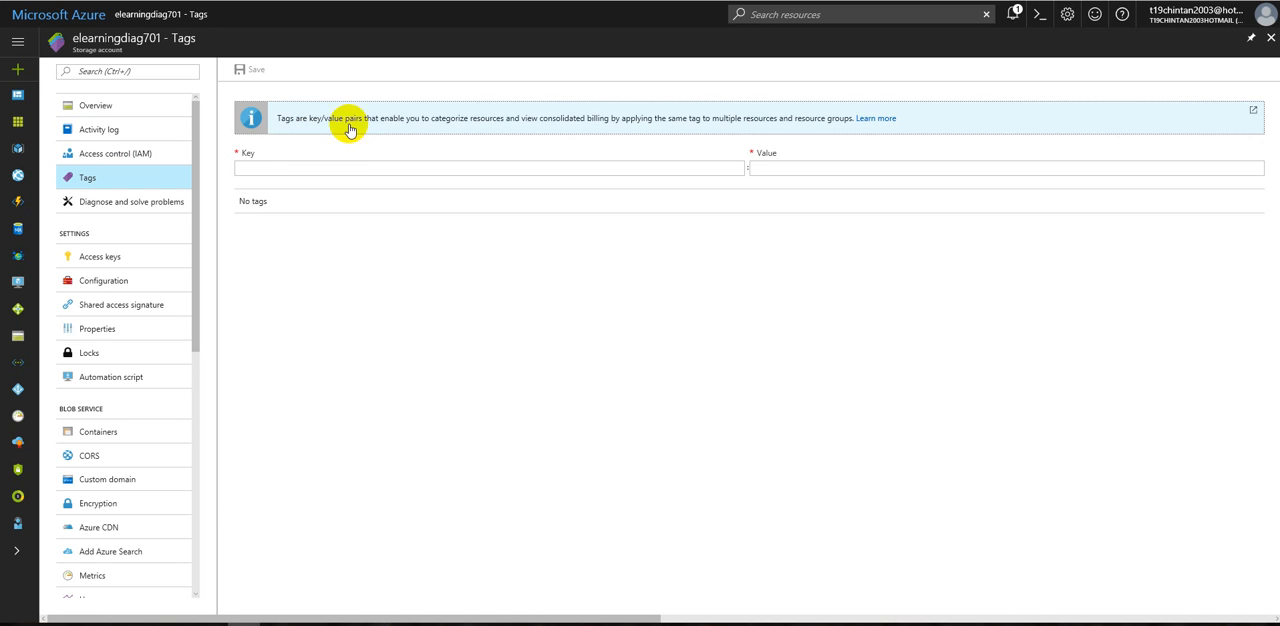
pyautogui.click(318, 166)
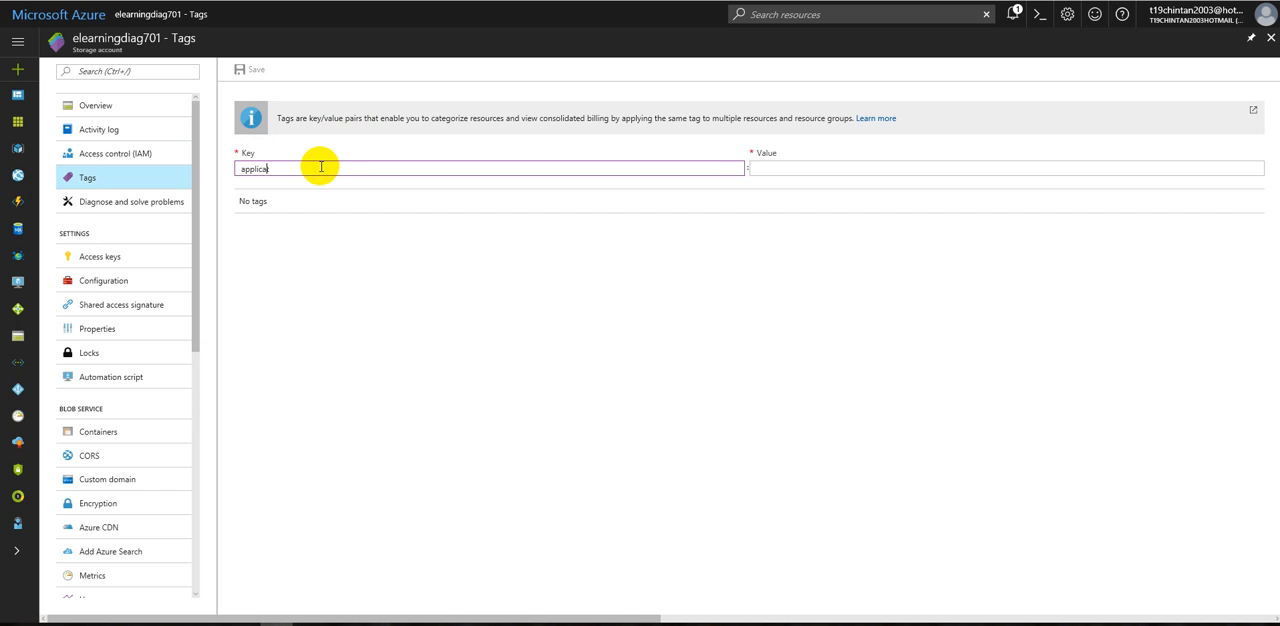
pyautogui.write('e')
pyautogui.press('Tab')
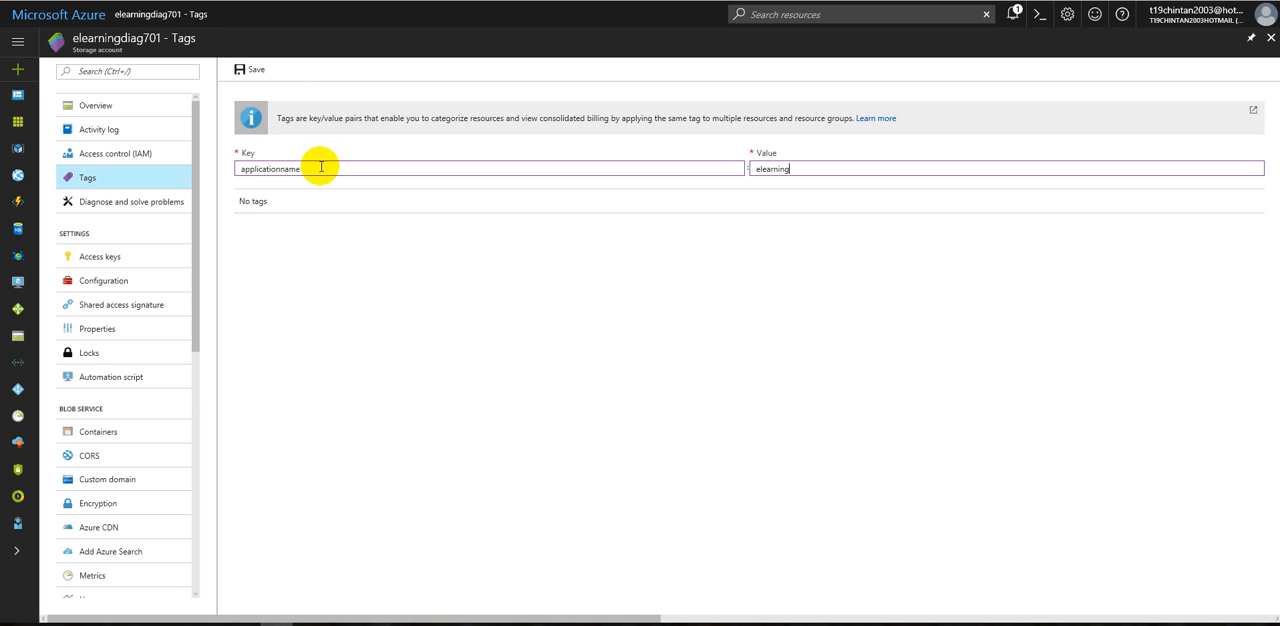
pyautogui.click(256, 71)
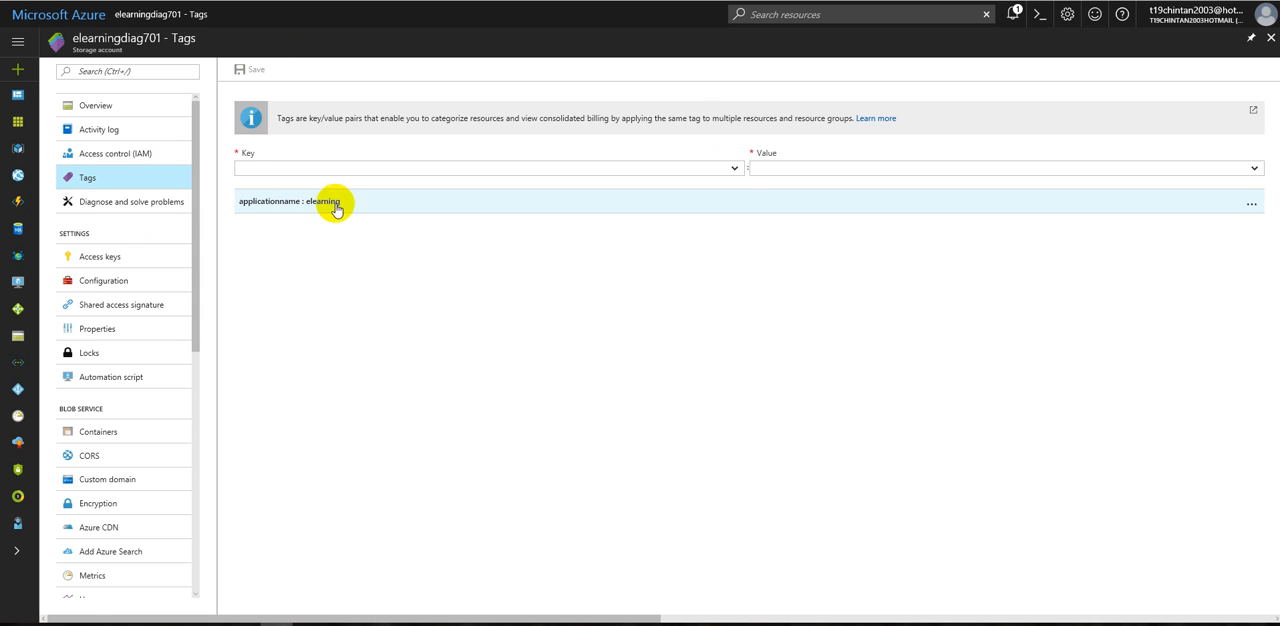
pyautogui.click(775, 21)
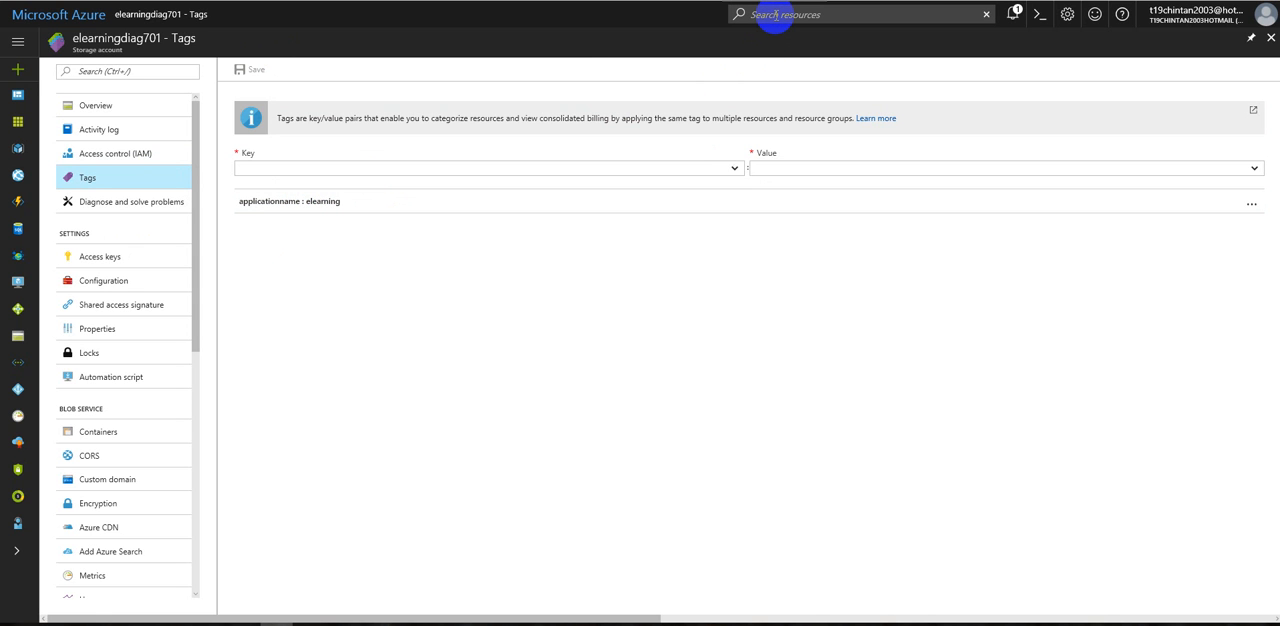
# Step: Examine the recommended documents for moving data to, from, or within Azure Storage in the account's problem diagnosis
pyautogui.click(153, 208)
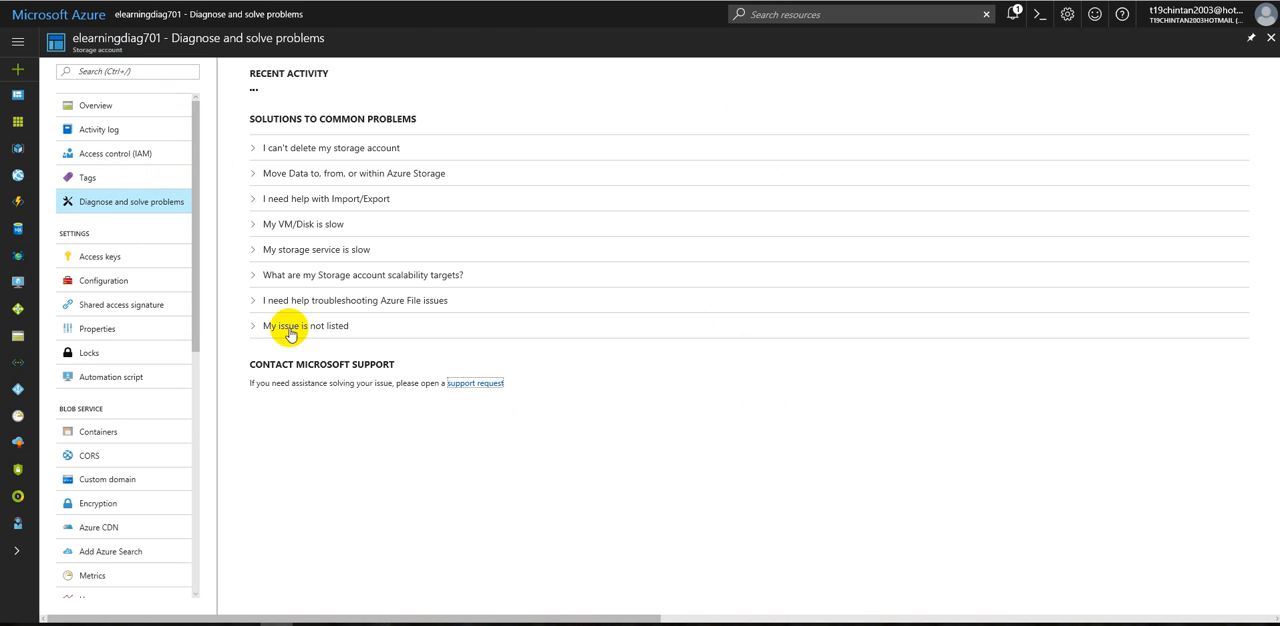
pyautogui.click(252, 173)
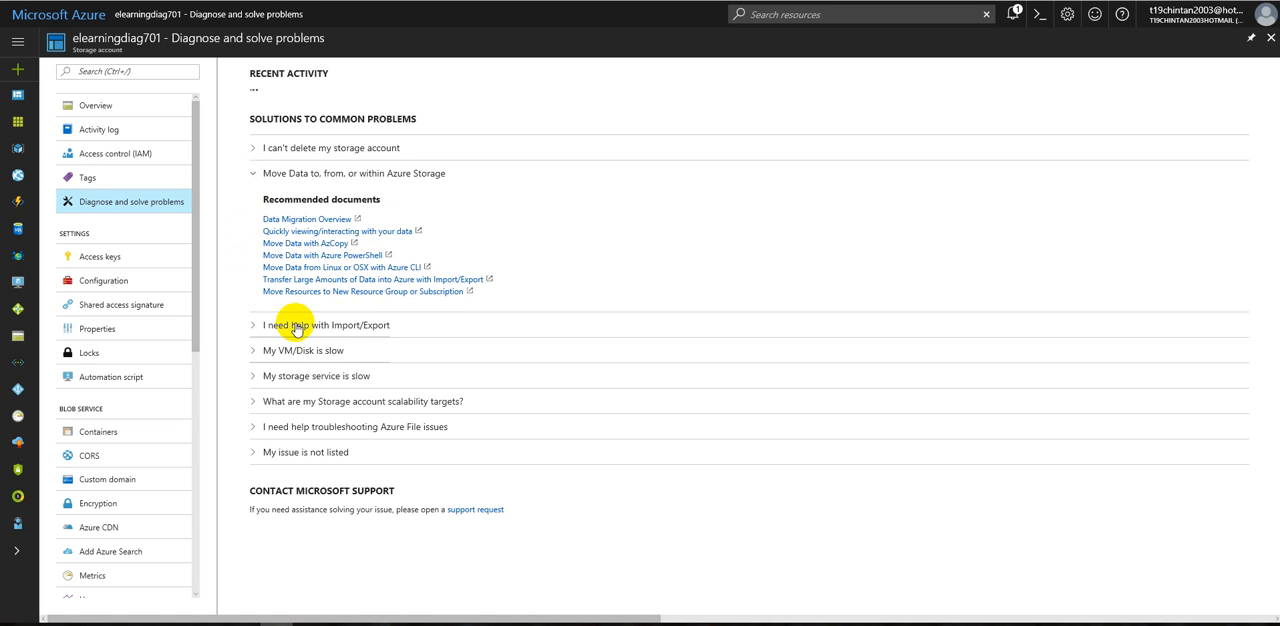
pyautogui.click(252, 174)
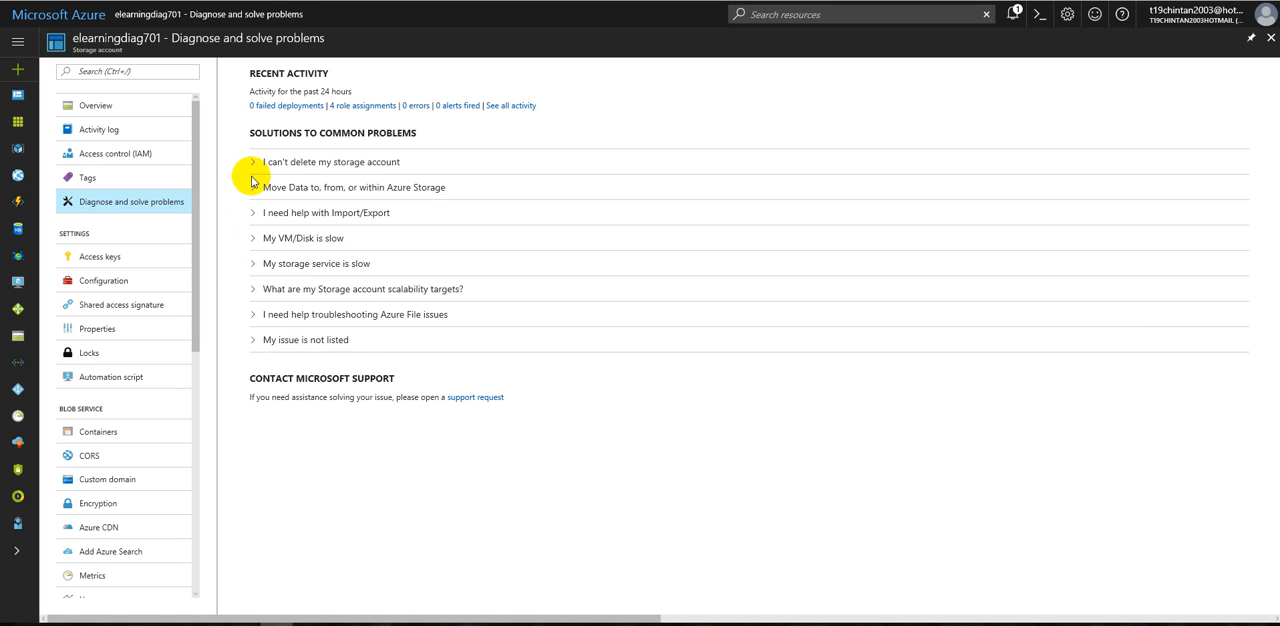
# Step: Copy the connection string of key1 from the storage account's access keys and paste it into a new Notepad document
pyautogui.click(113, 256)
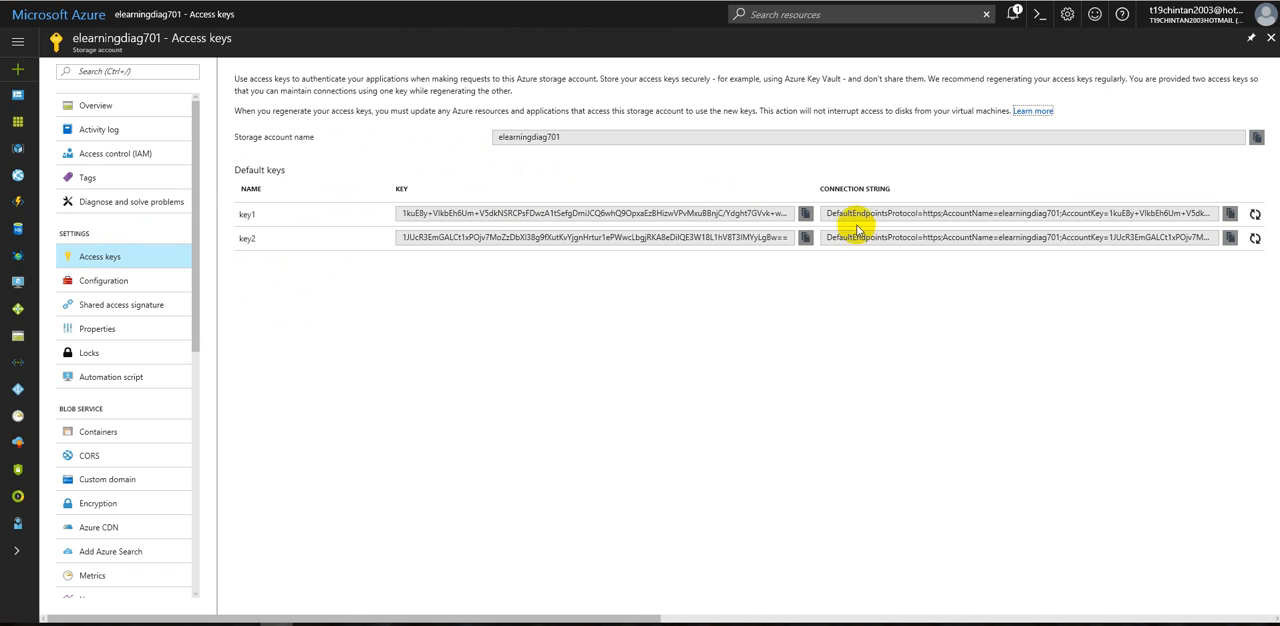
pyautogui.click(1230, 213)
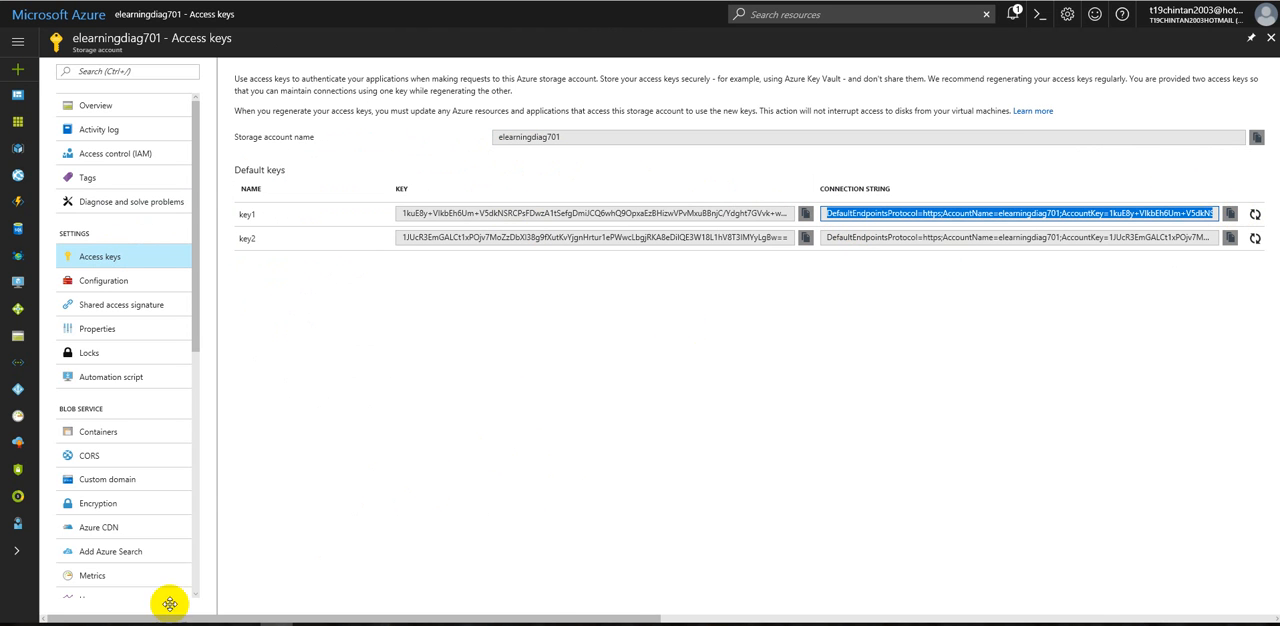
pyautogui.click(57, 620)
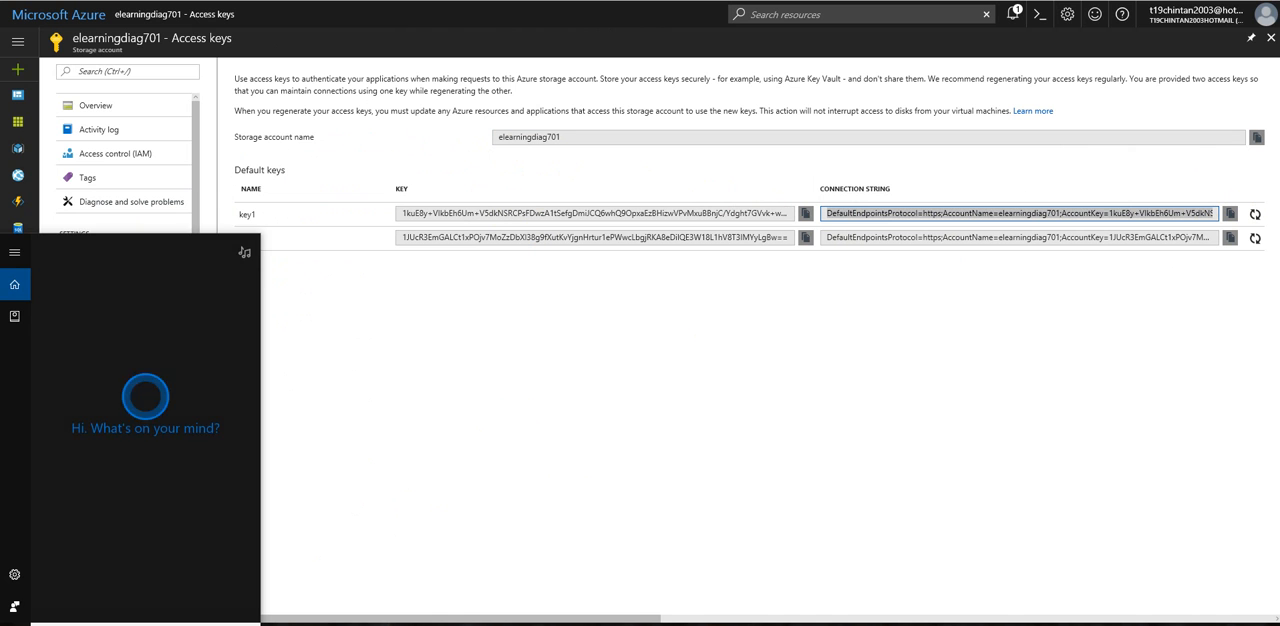
pyautogui.write('notep')
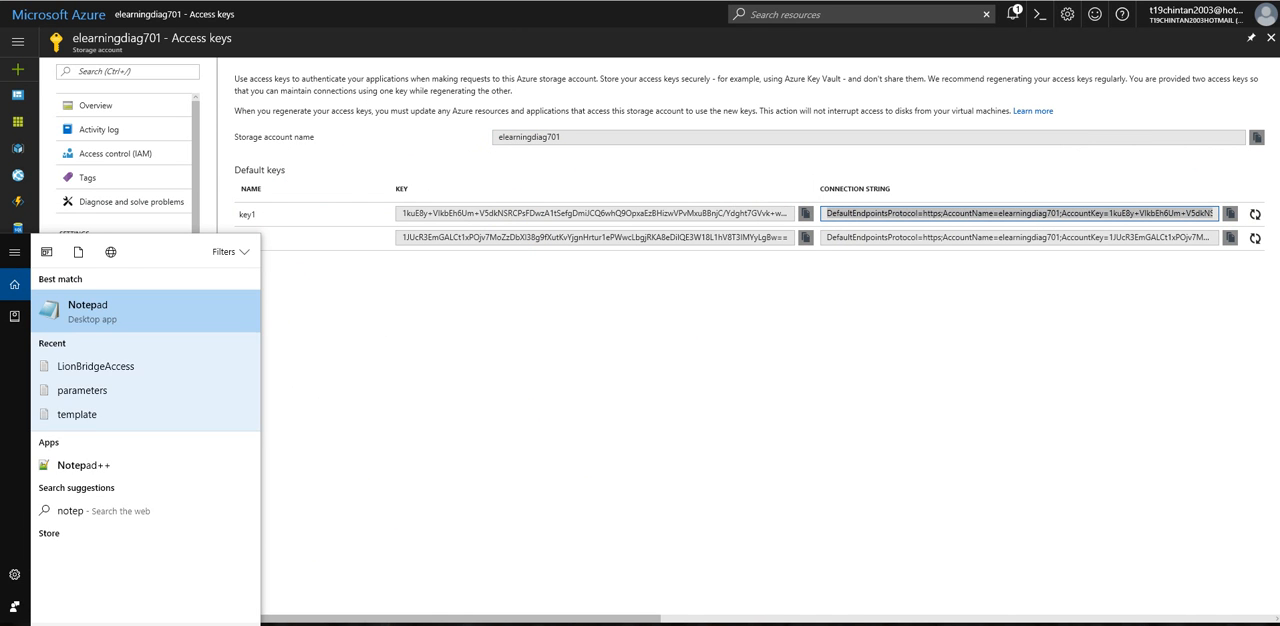
pyautogui.click(240, 321)
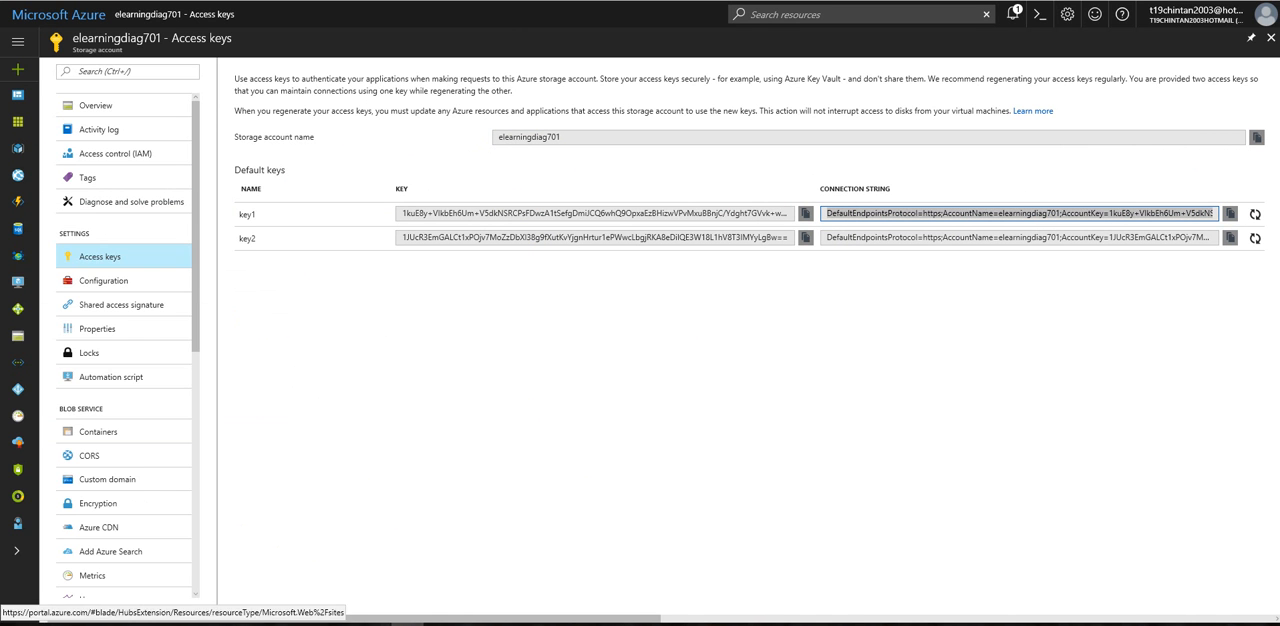
pyautogui.hotkey('ctrl', 'v')
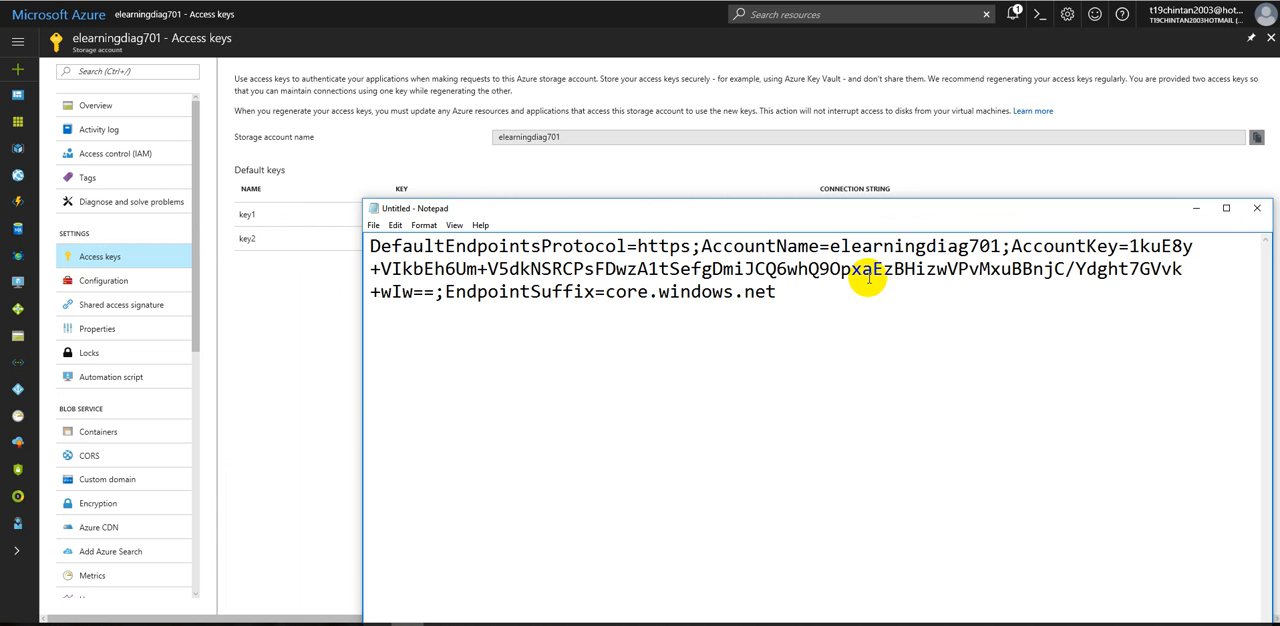
pyautogui.click(340, 343)
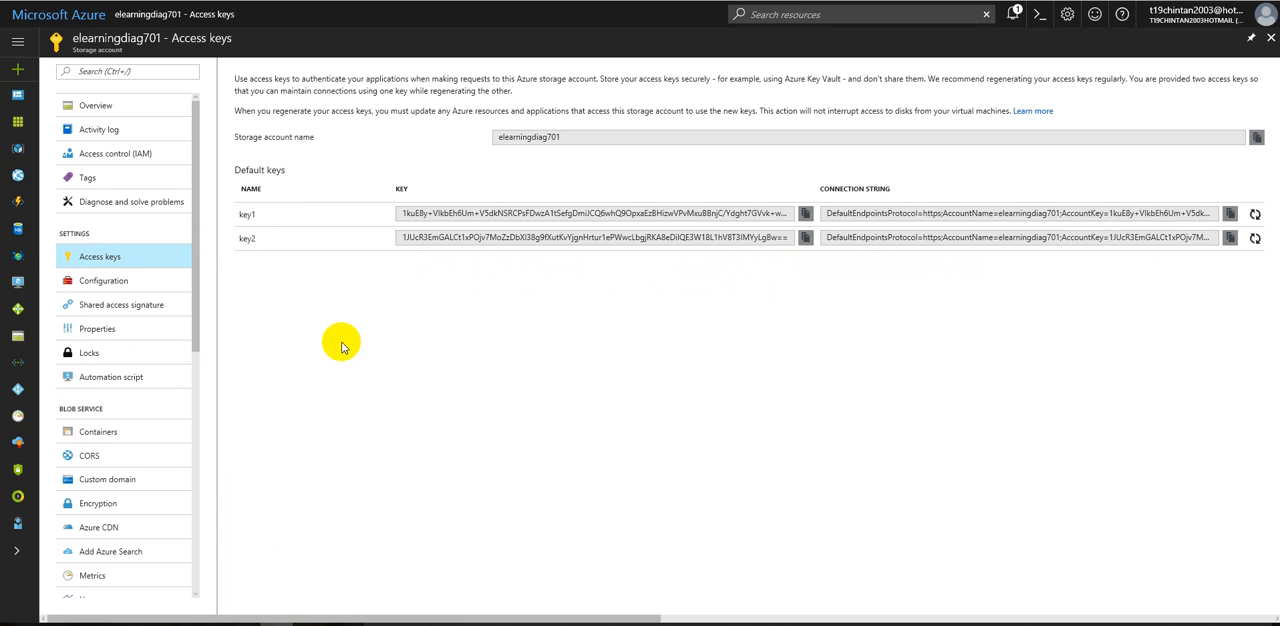
pyautogui.click(412, 236)
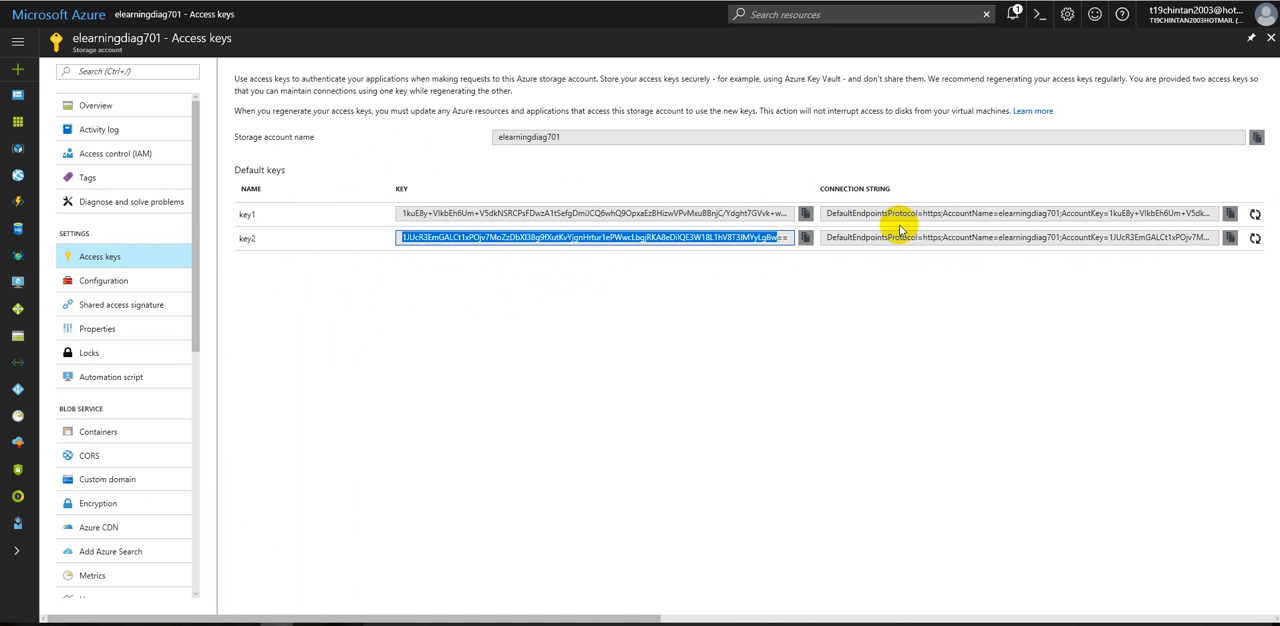
# Step: Examine the performance setting and the available replication options in the storage account's configuration
pyautogui.click(108, 288)
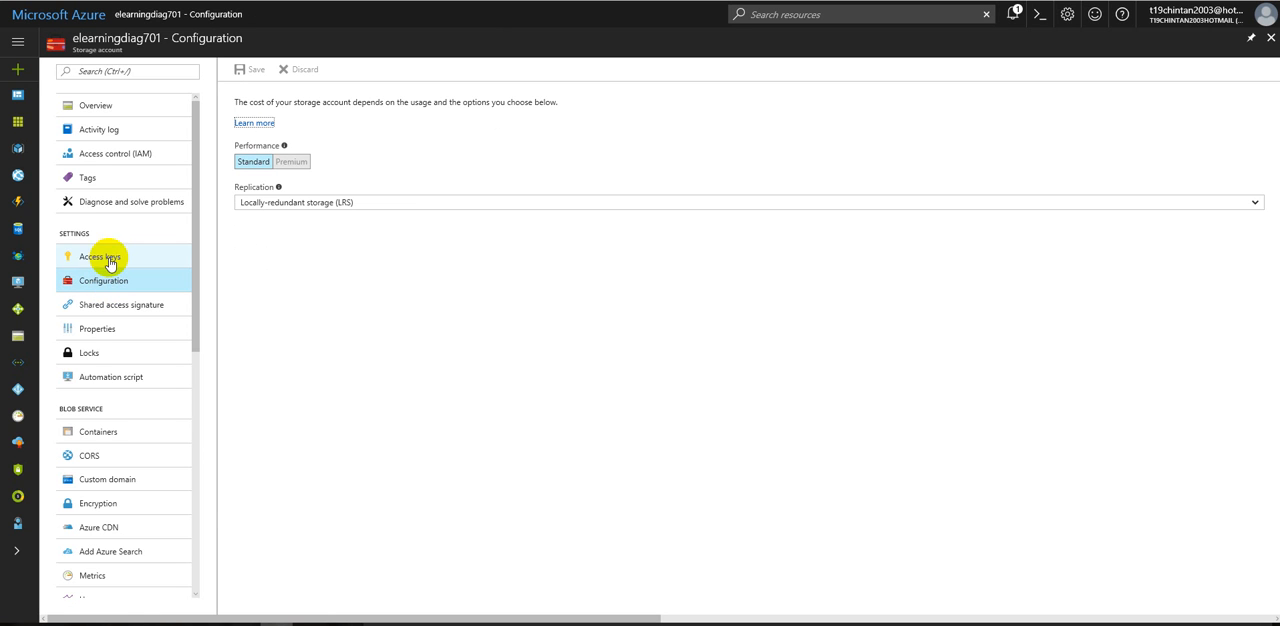
pyautogui.click(266, 167)
pyautogui.click(289, 204)
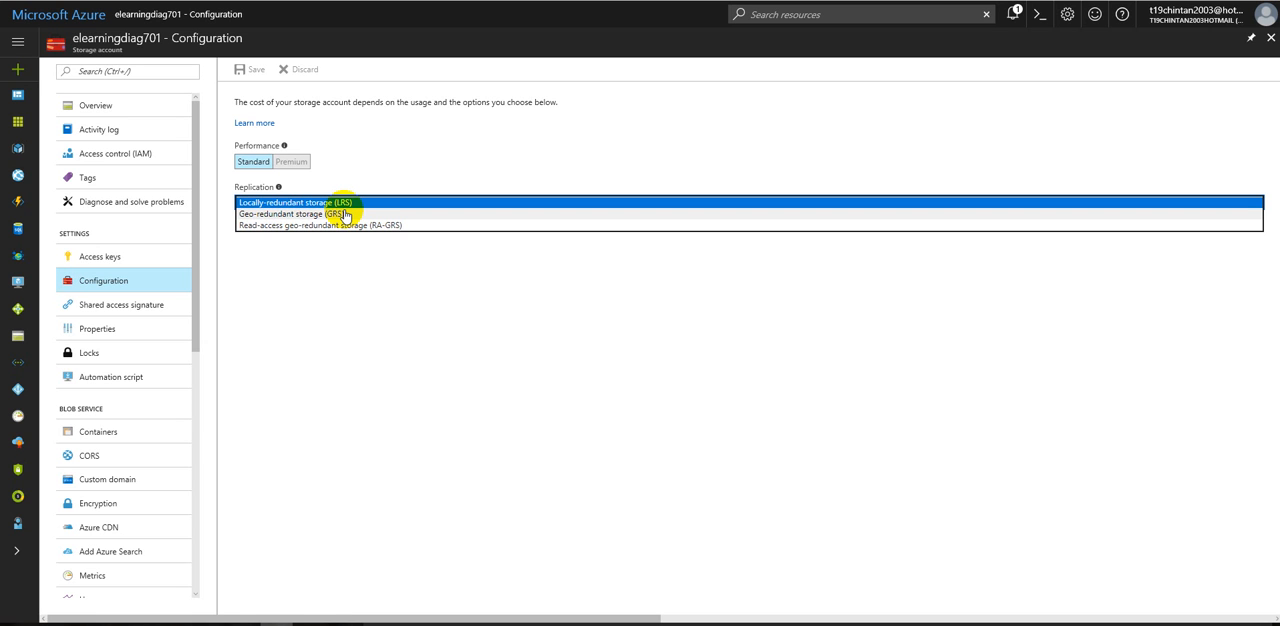
pyautogui.click(267, 330)
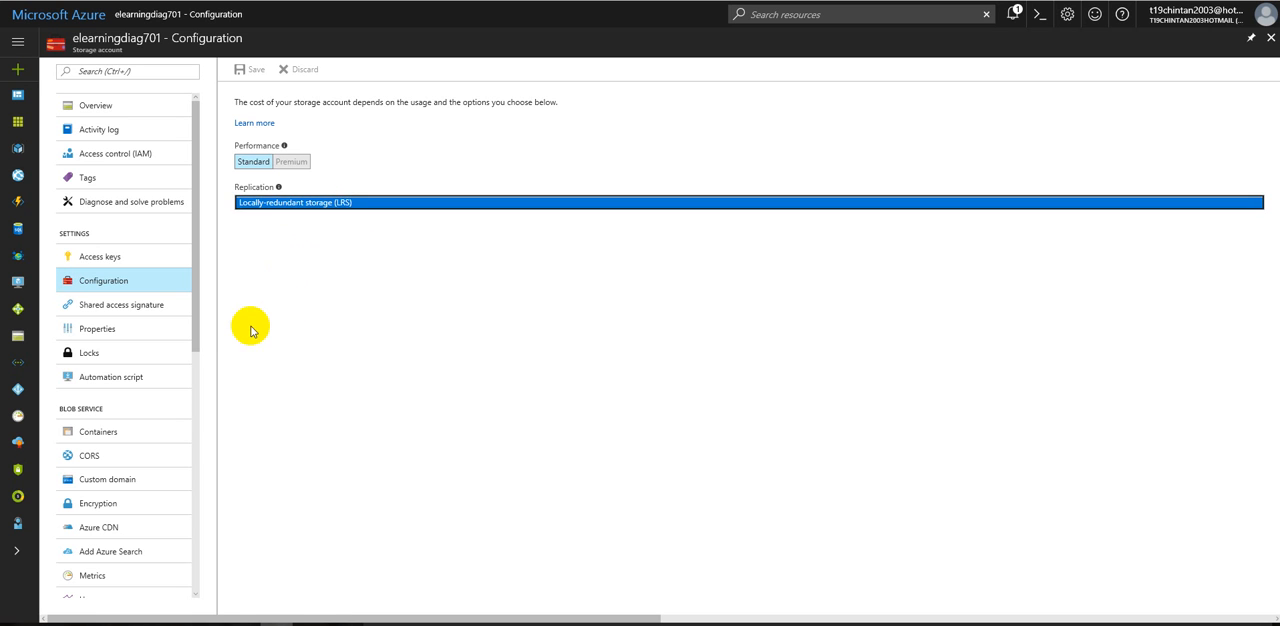
# Step: Open the storage account's shared access signature settings and read the description of what a SAS grants
pyautogui.click(163, 306)
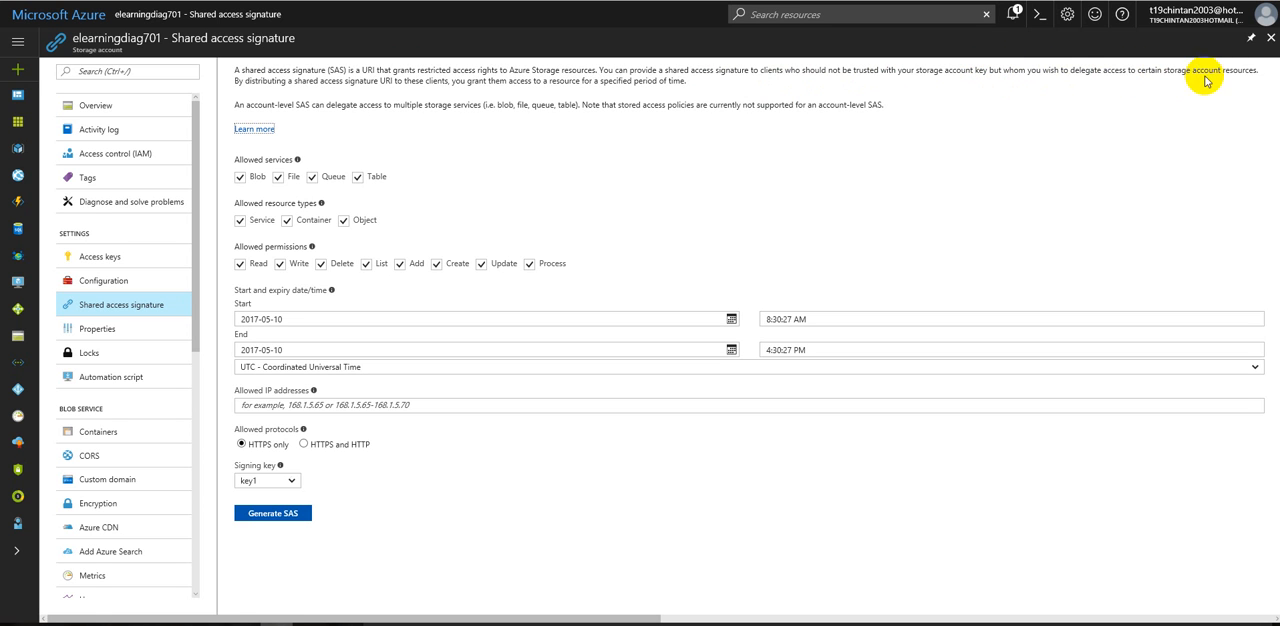
pyautogui.moveTo(1262, 70)
pyautogui.mouseDown()
pyautogui.moveTo(371, 77)
pyautogui.moveTo(243, 66)
pyautogui.mouseUp()
pyautogui.click(310, 72)
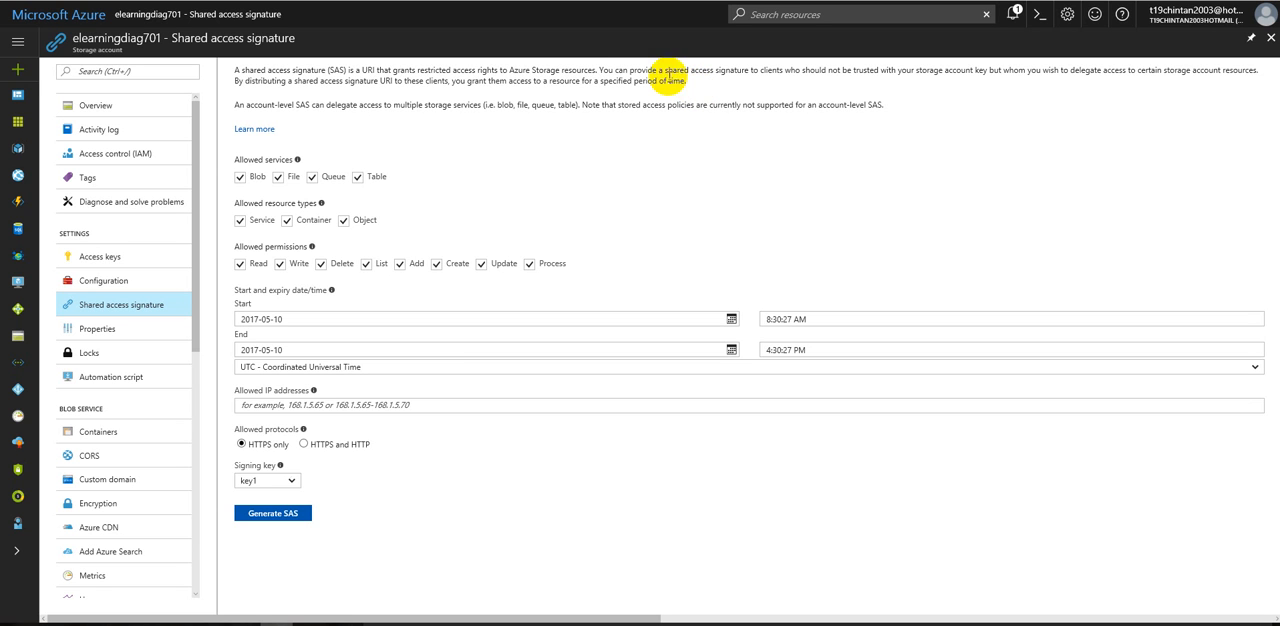
# Step: Limit the SAS's allowed services to Blob by excluding File, Queue and Table
pyautogui.click(277, 176)
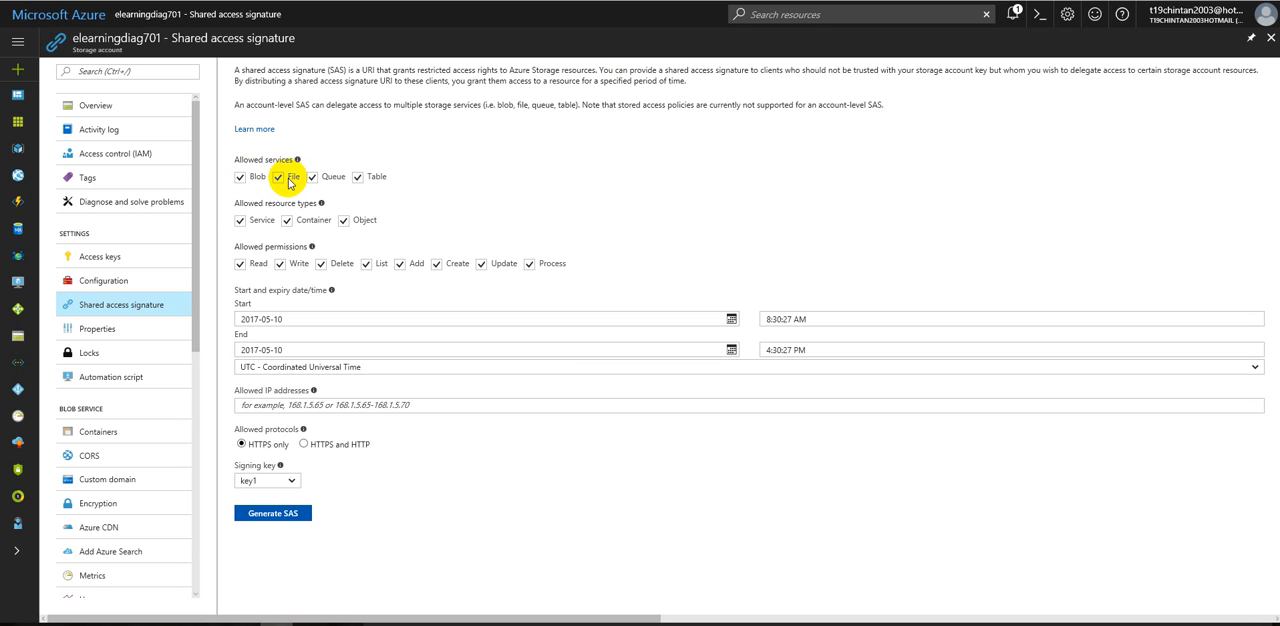
pyautogui.click(311, 176)
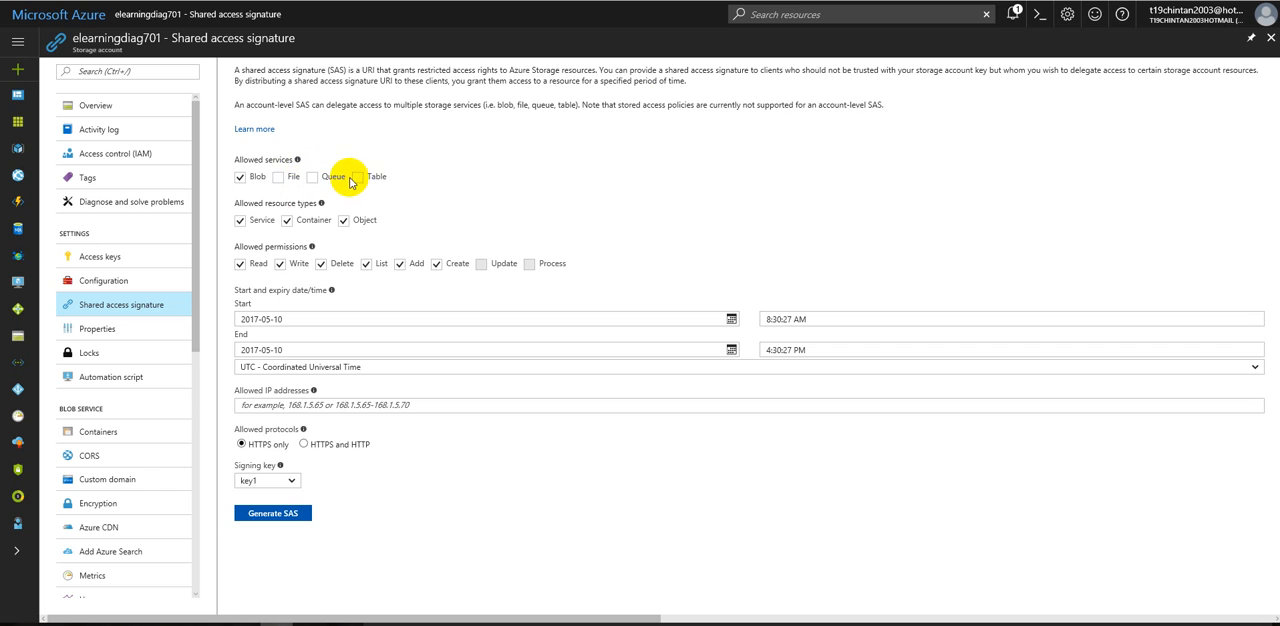
pyautogui.click(370, 176)
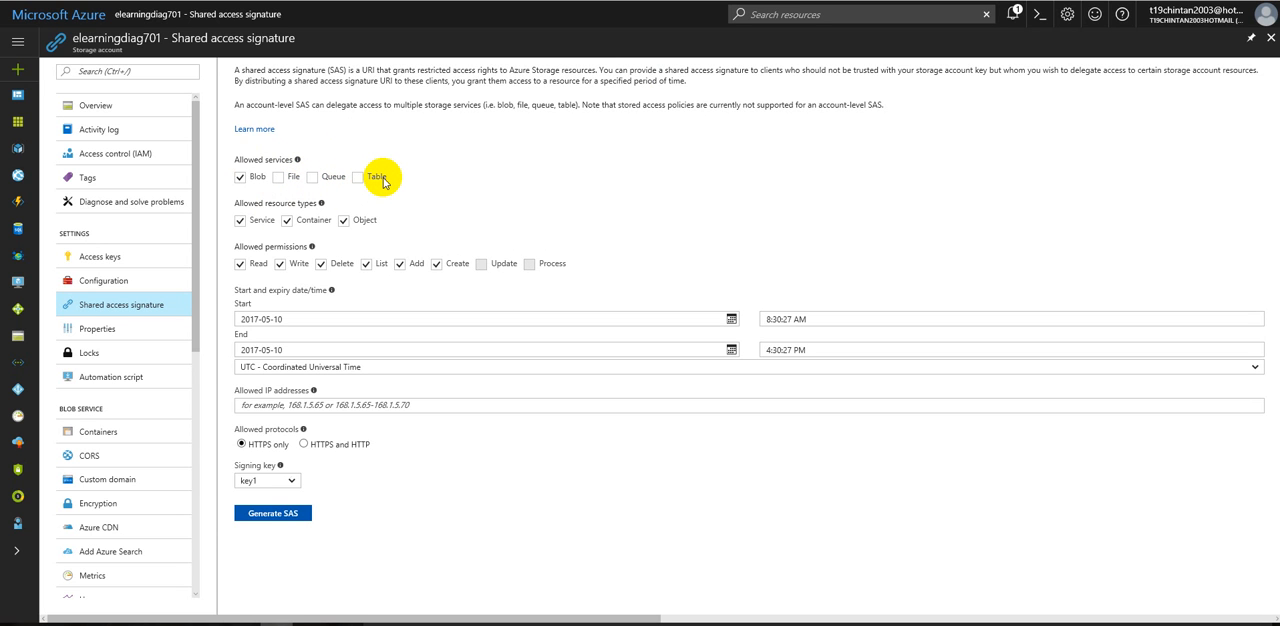
# Step: Restrict the SAS's allowed permissions to Read by removing Write, Delete, List, Add and Create
pyautogui.click(323, 265)
pyautogui.click(366, 264)
pyautogui.click(400, 264)
pyautogui.click(436, 264)
pyautogui.click(281, 264)
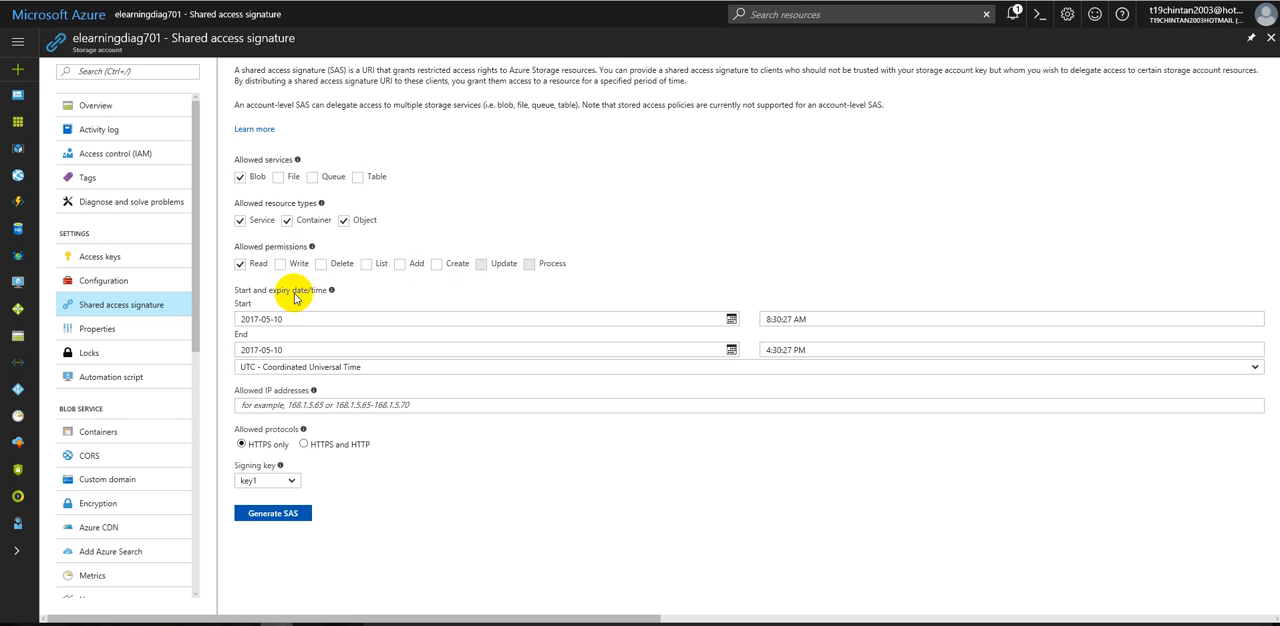
# Step: Set the SAS validity from 2017-05-10 to 2017-05-17, keeping UTC - Coordinated Universal Time as the time zone
pyautogui.click(297, 319)
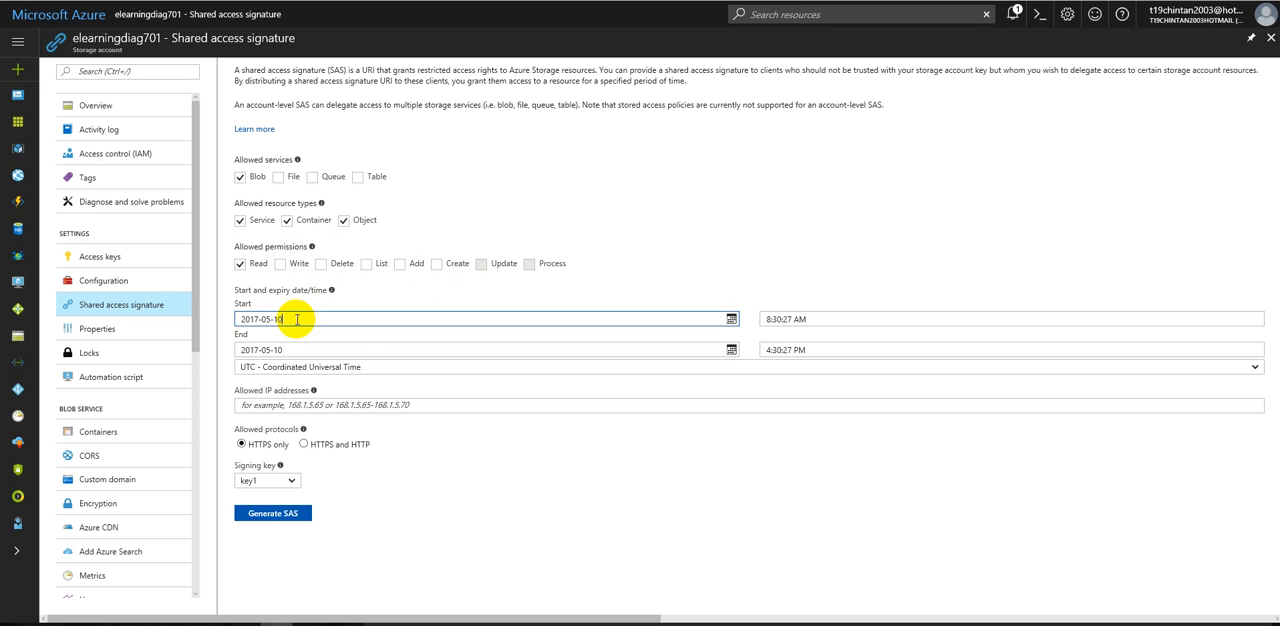
pyautogui.click(731, 319)
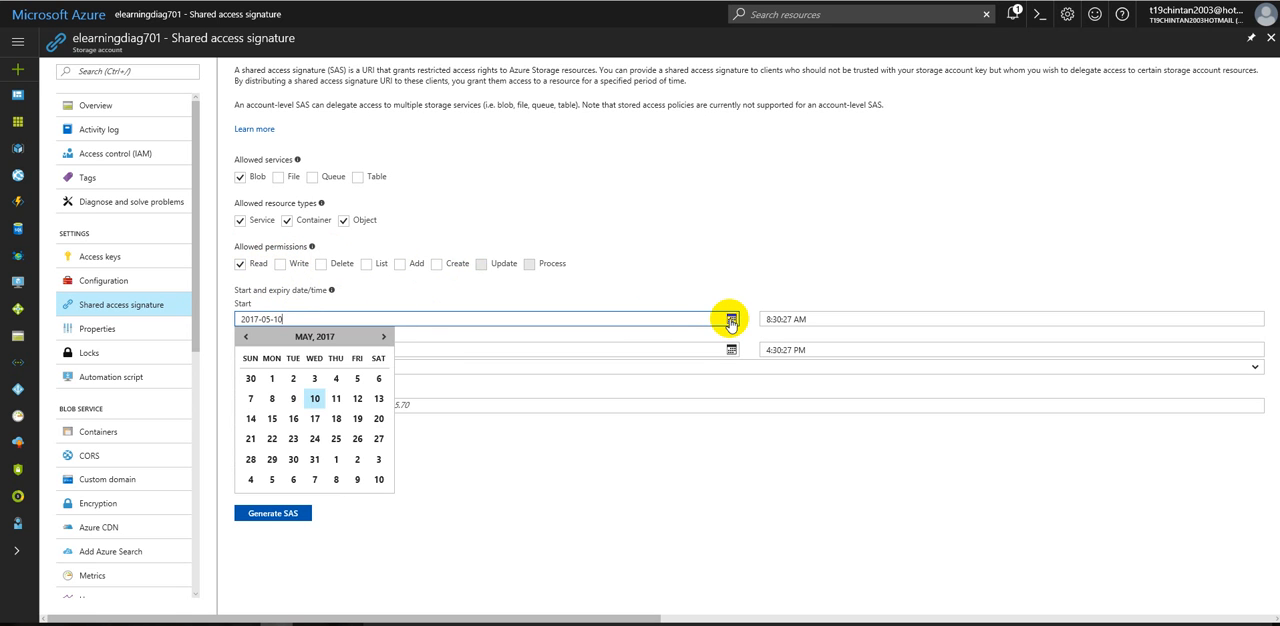
pyautogui.click(316, 398)
pyautogui.click(420, 348)
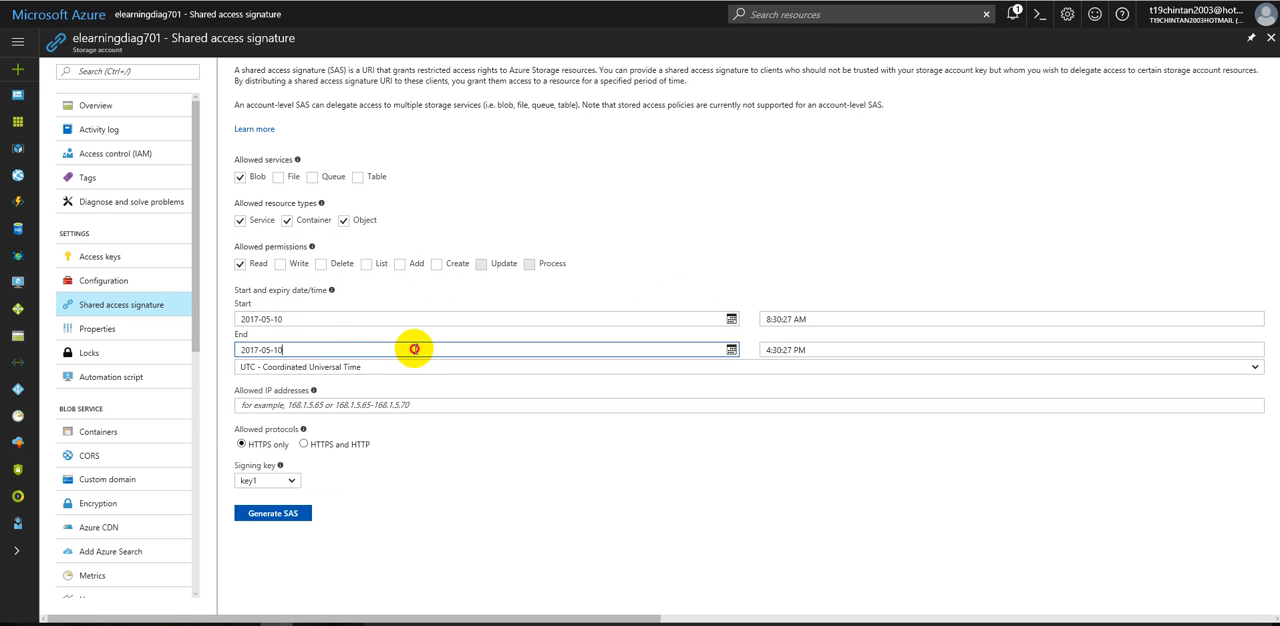
pyautogui.click(731, 349)
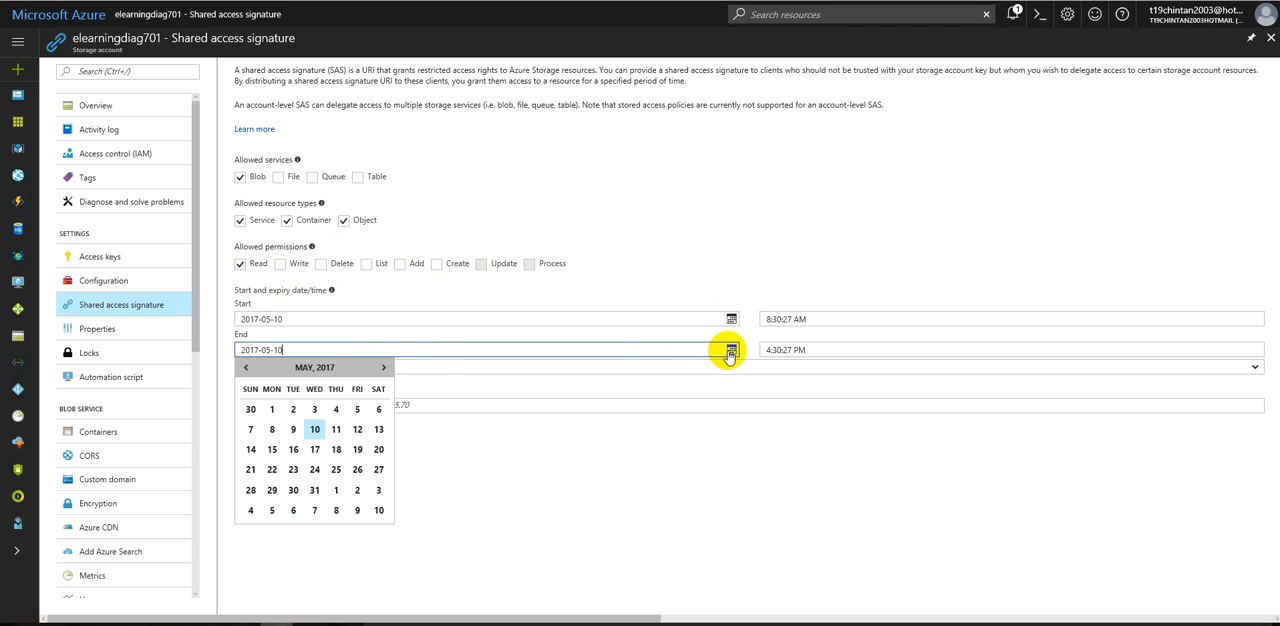
pyautogui.click(316, 449)
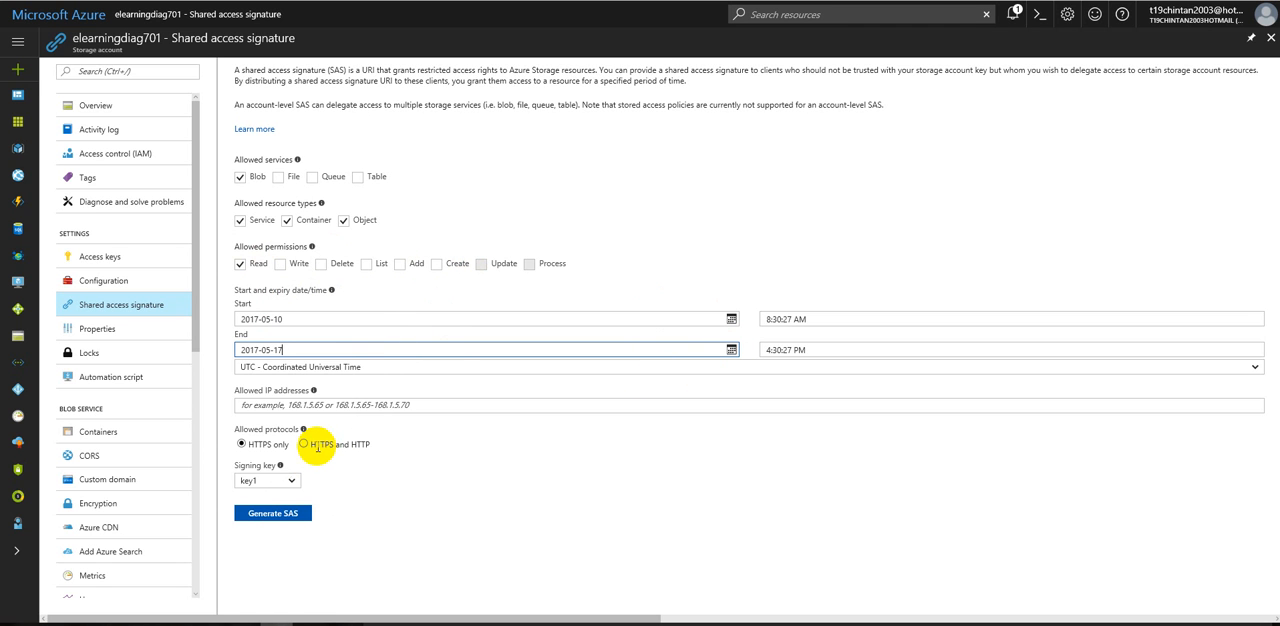
pyautogui.click(286, 368)
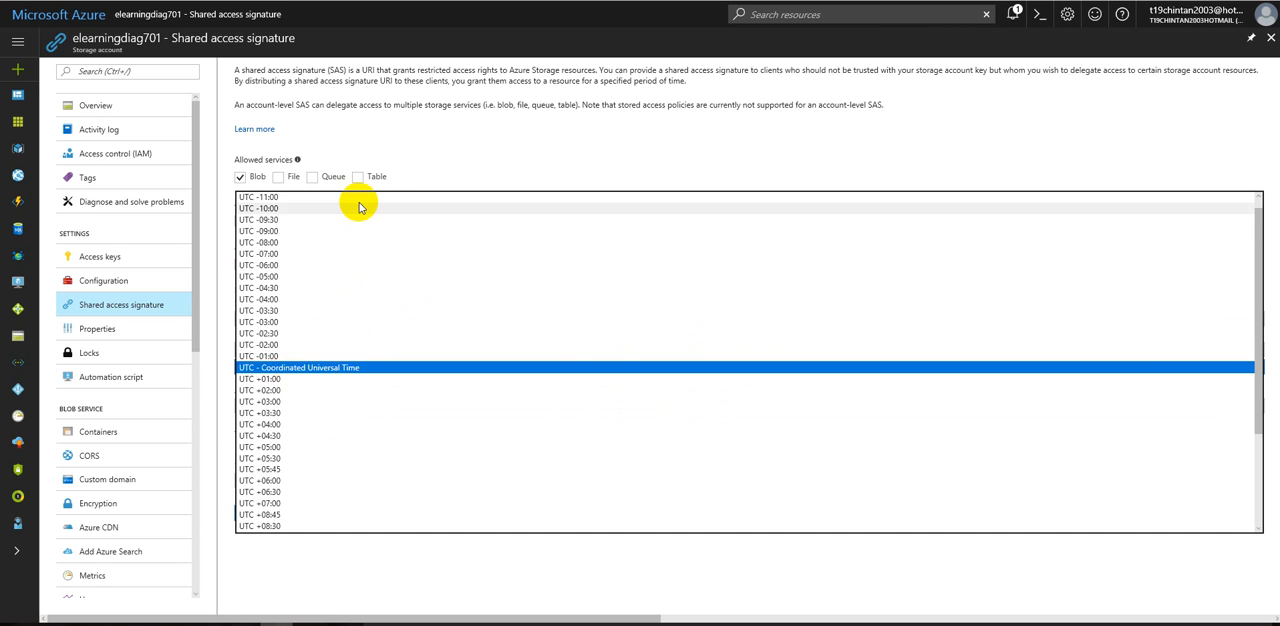
pyautogui.click(362, 158)
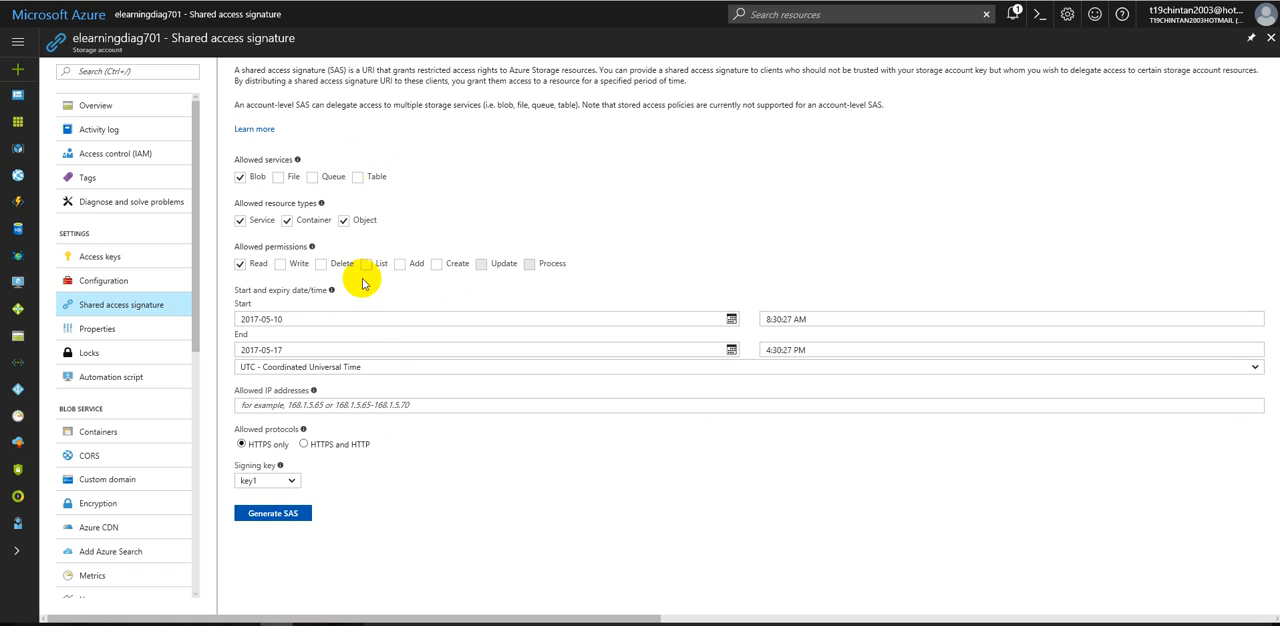
# Step: Generate the SAS with key2 as the signing key, then review the SAS token and Blob service SAS URL
pyautogui.click(273, 515)
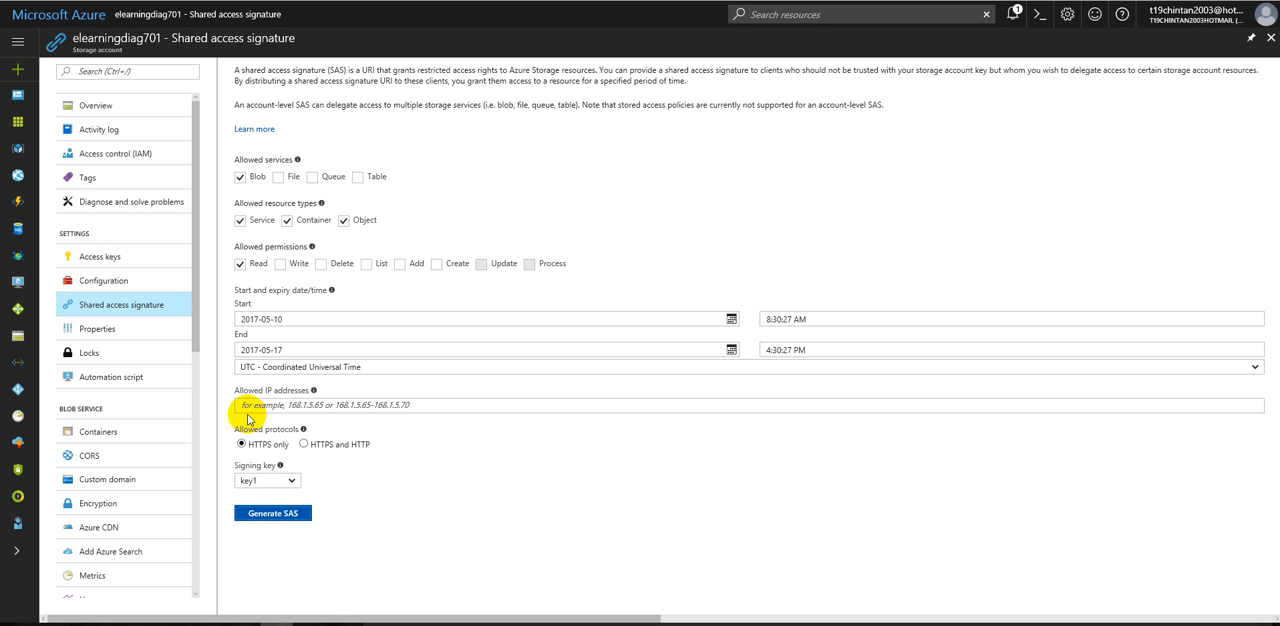
pyautogui.click(268, 480)
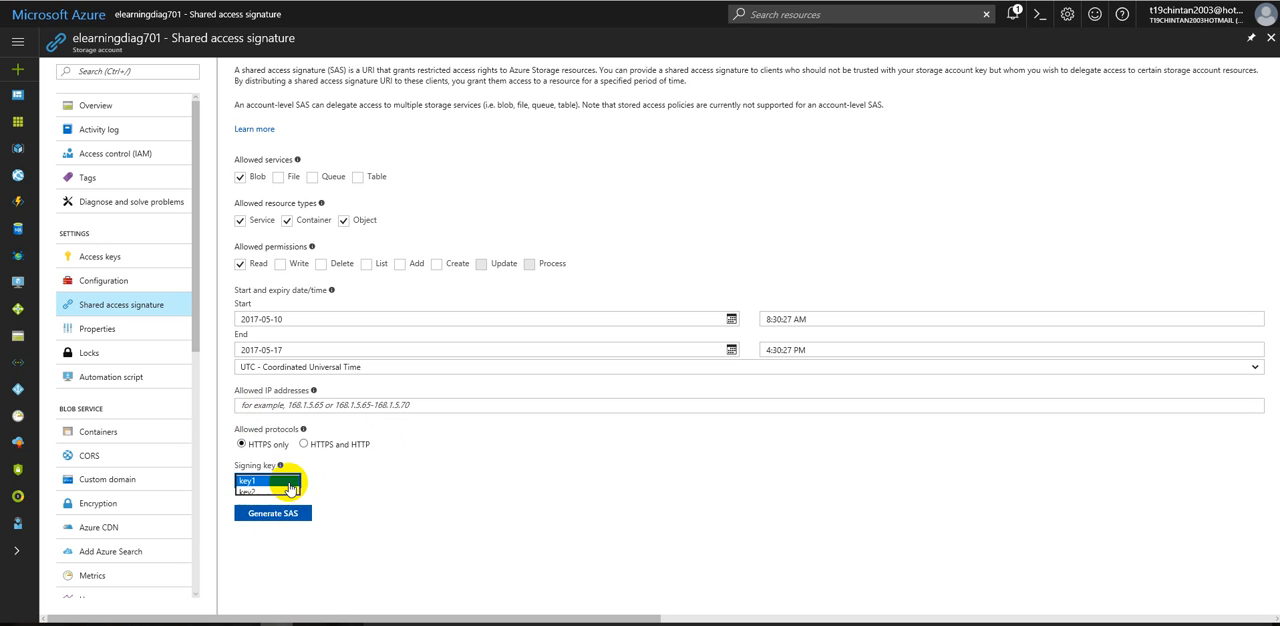
pyautogui.click(268, 491)
pyautogui.click(267, 514)
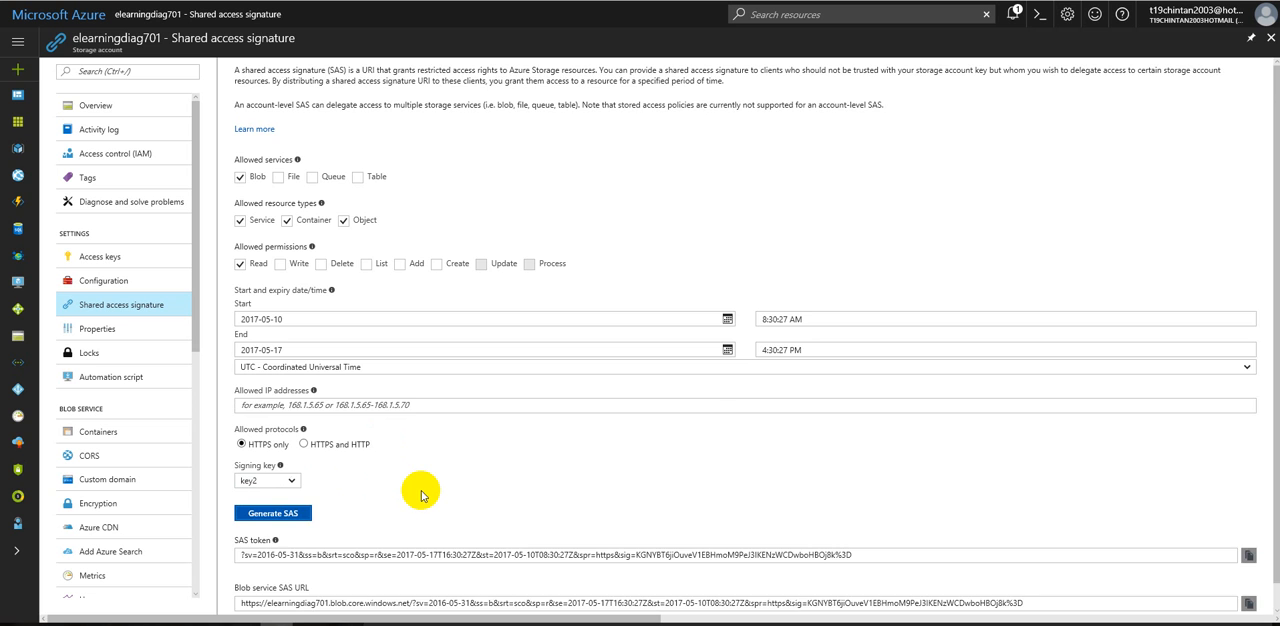
pyautogui.scroll(-1, 421, 491)
pyautogui.moveTo(245, 525); pyautogui.dragTo(833, 527)
pyautogui.moveTo(242, 578); pyautogui.dragTo(483, 577)
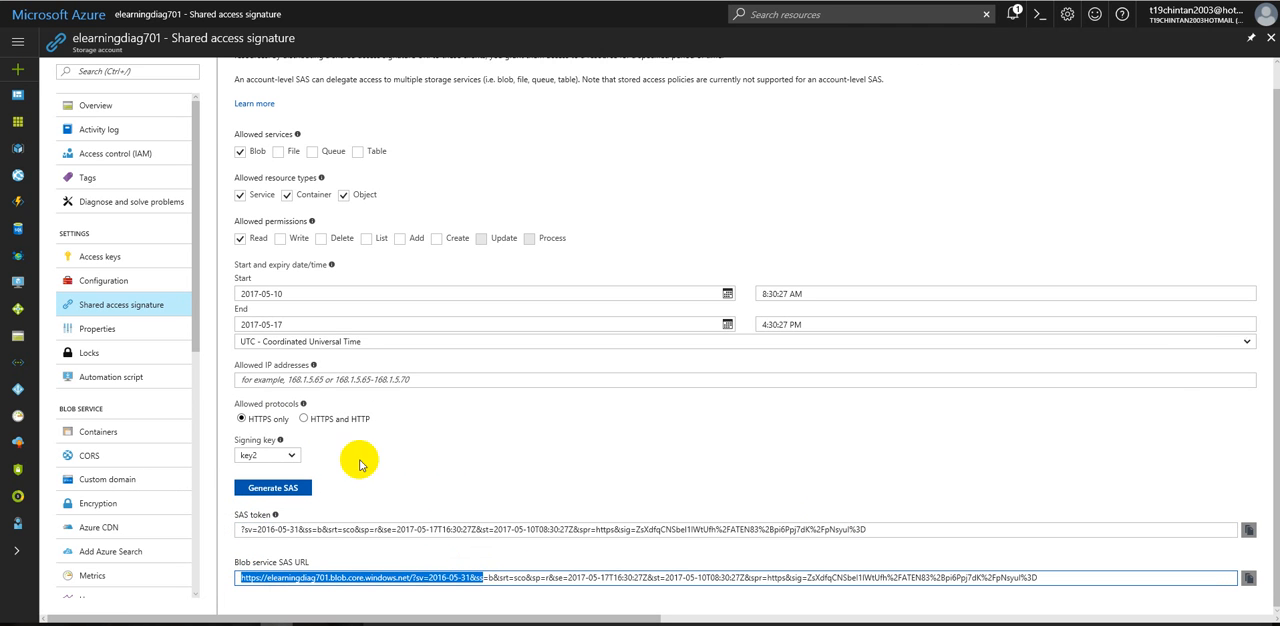
# Step: Add File to the allowed services, regenerate the SAS and review the Blob and File service SAS URLs
pyautogui.click(280, 152)
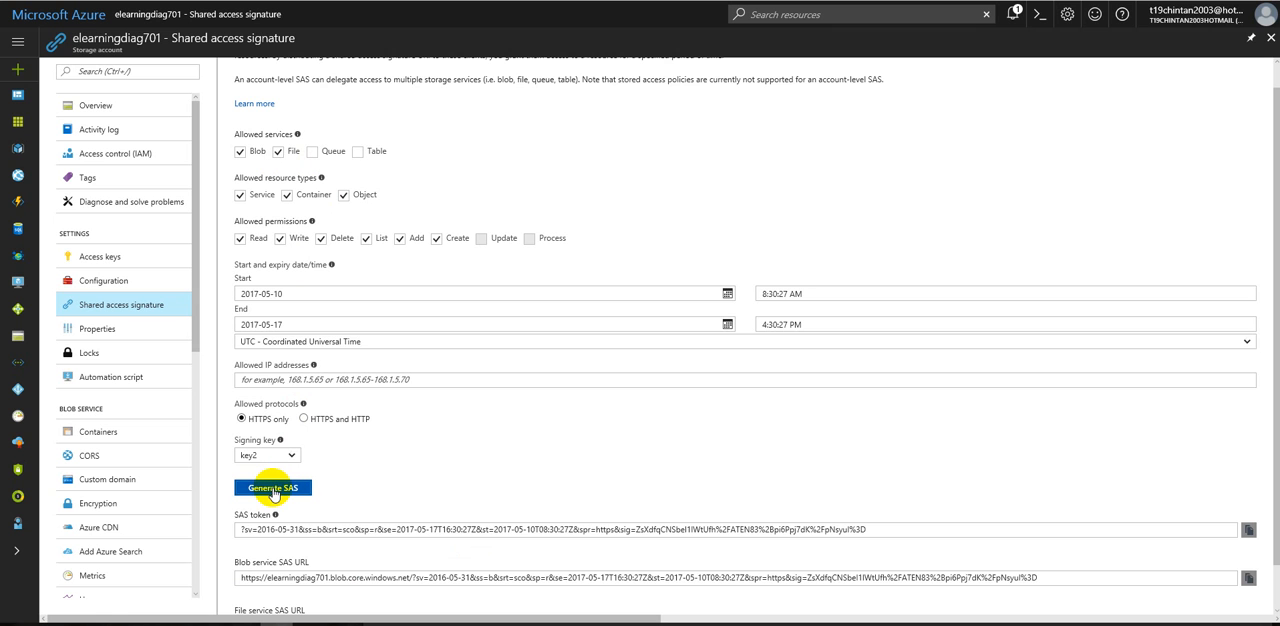
pyautogui.scroll(-1, 343, 480)
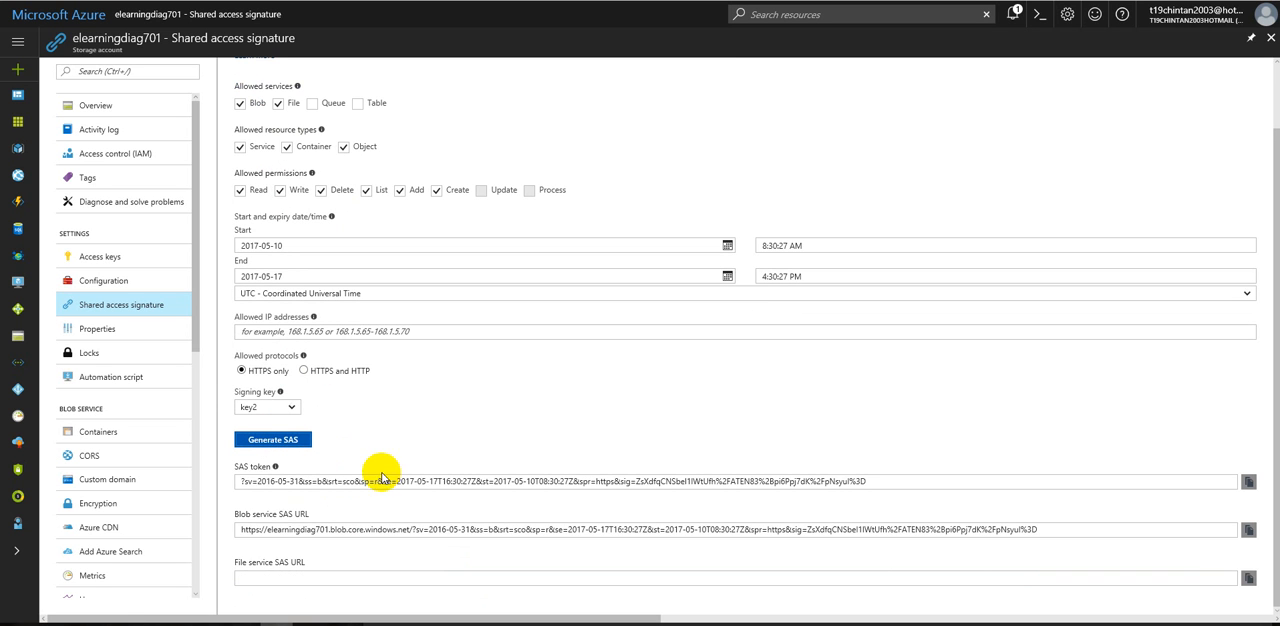
pyautogui.click(300, 441)
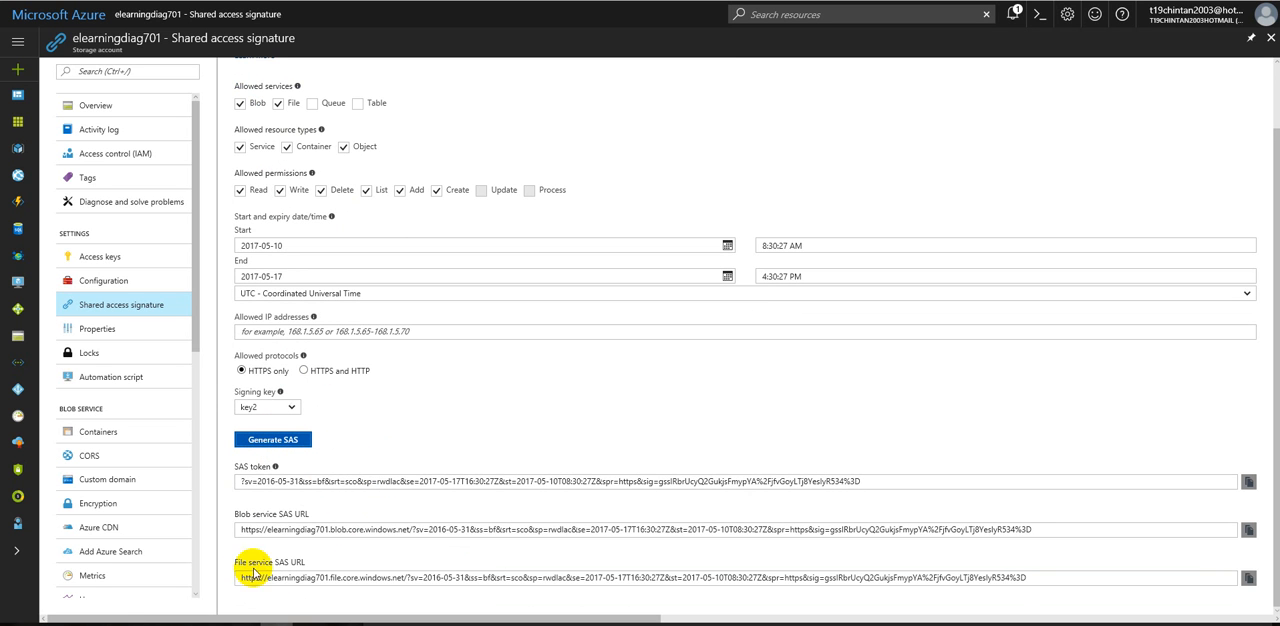
pyautogui.moveTo(240, 528); pyautogui.dragTo(1051, 526)
pyautogui.moveTo(238, 580); pyautogui.dragTo(1097, 580)
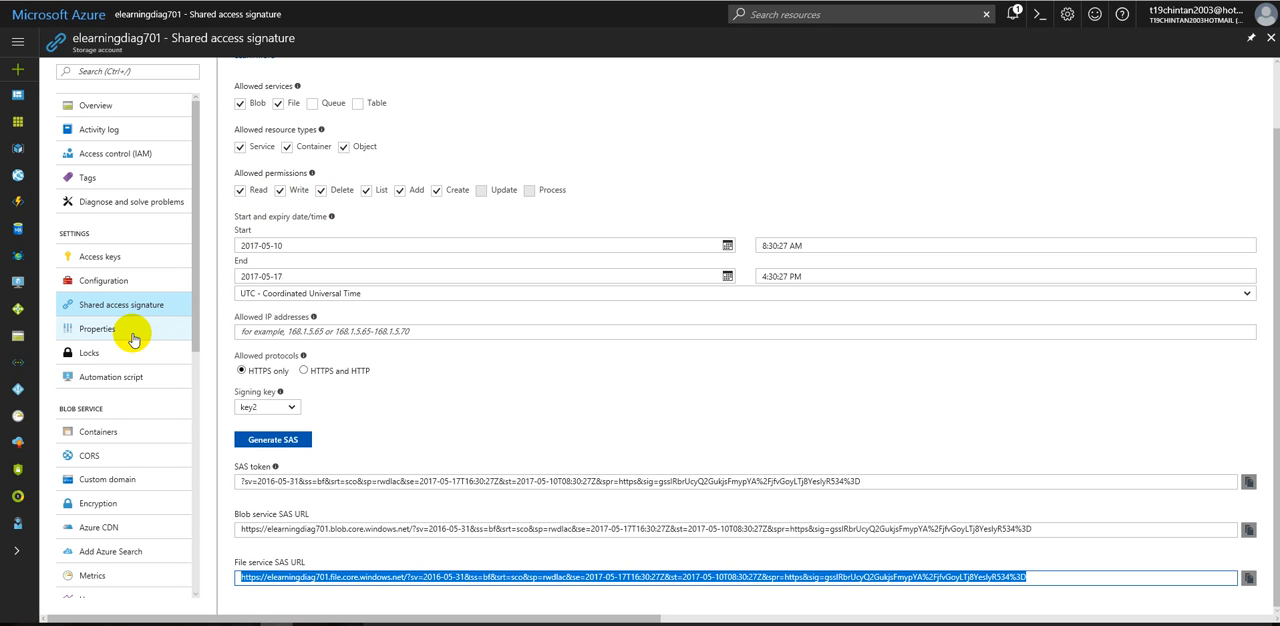
# Step: Open the storage account's properties and review its SKU and provisioning state
pyautogui.click(97, 329)
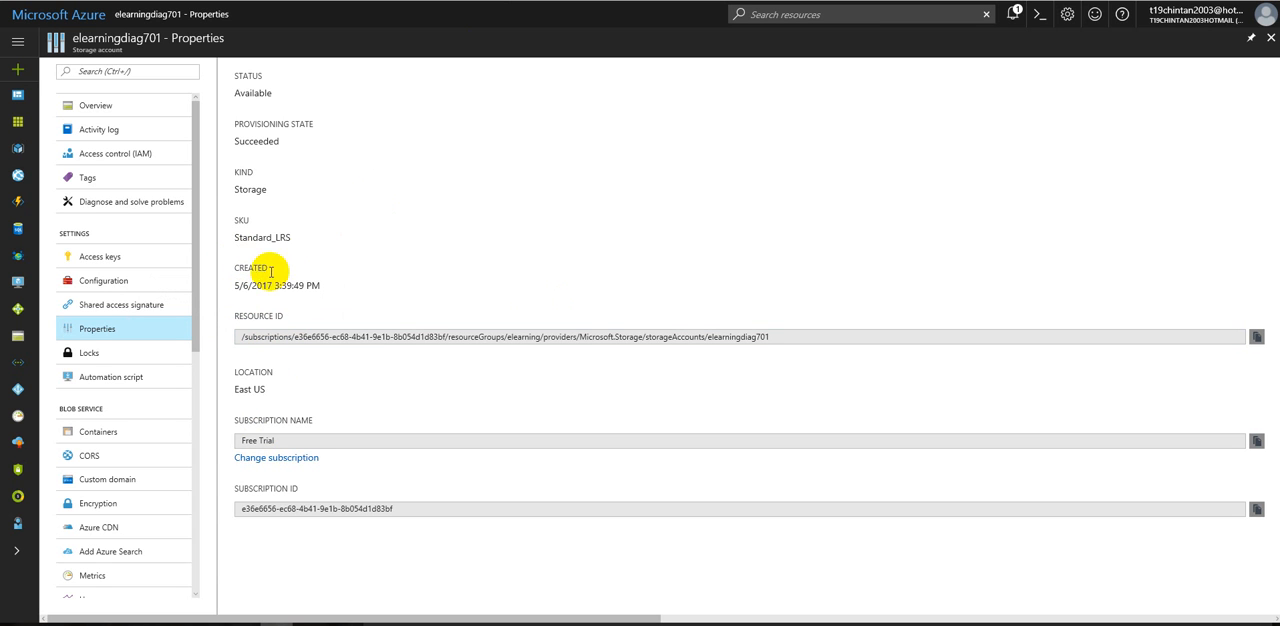
pyautogui.moveTo(267, 240); pyautogui.dragTo(227, 229)
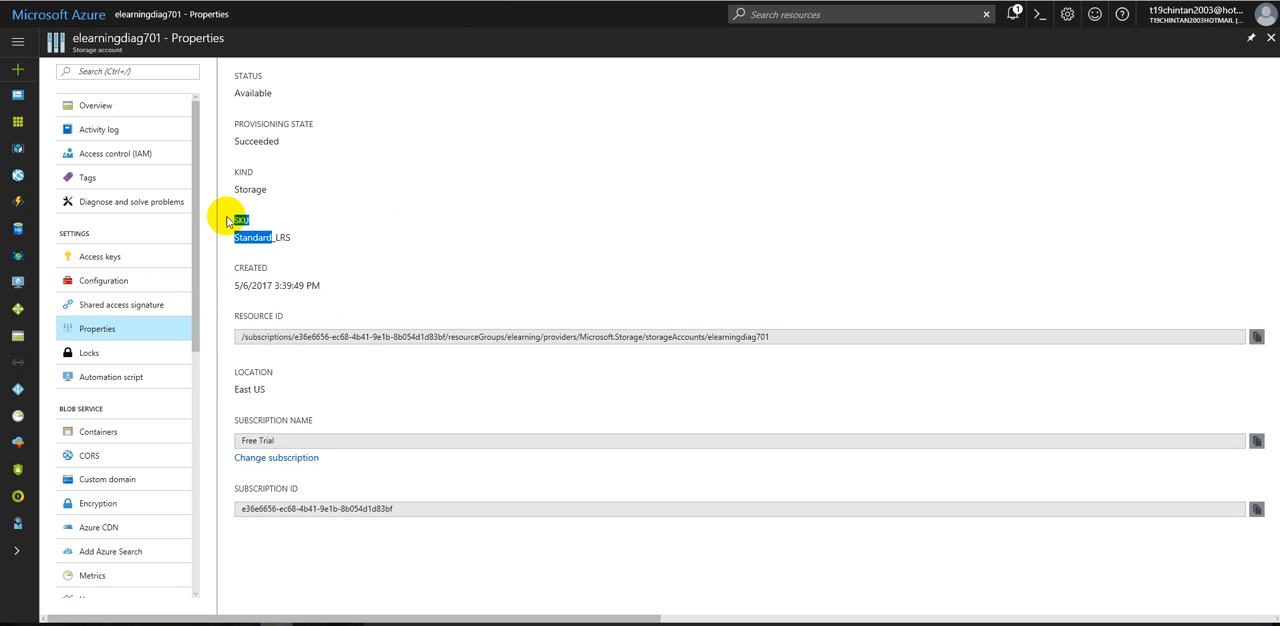
pyautogui.moveTo(292, 148); pyautogui.dragTo(229, 126)
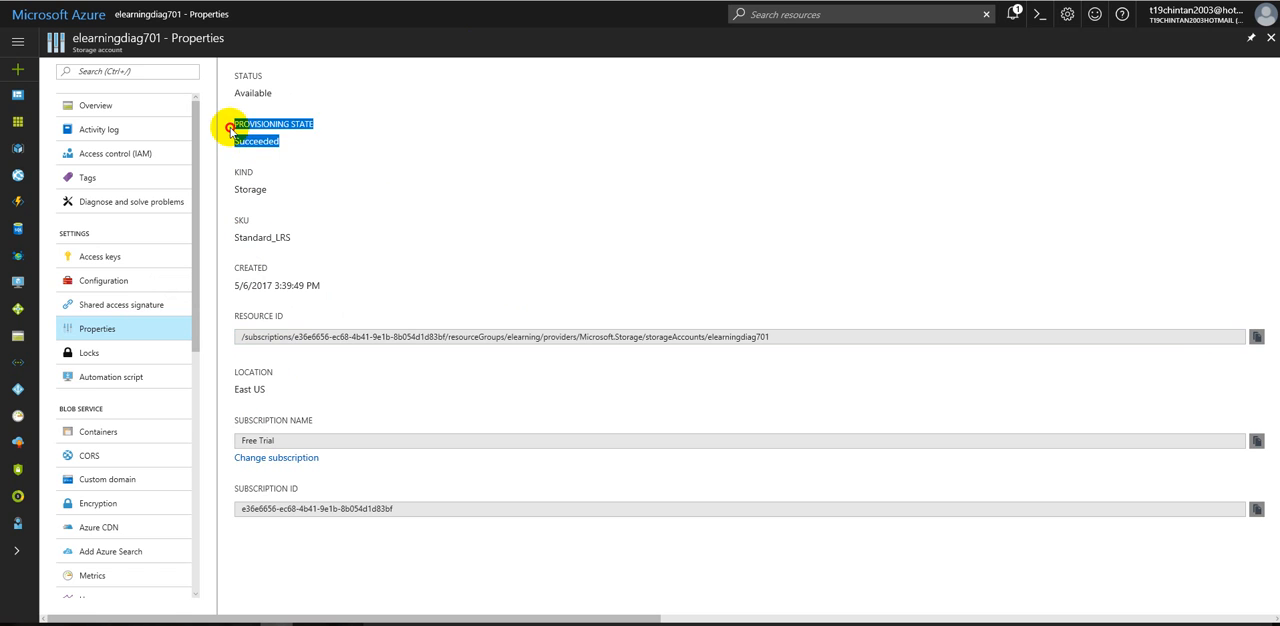
pyautogui.click(229, 126)
# Step: Try to view the storage account's Locks and Automation script pages, reloading the portal after the script page
pyautogui.click(91, 354)
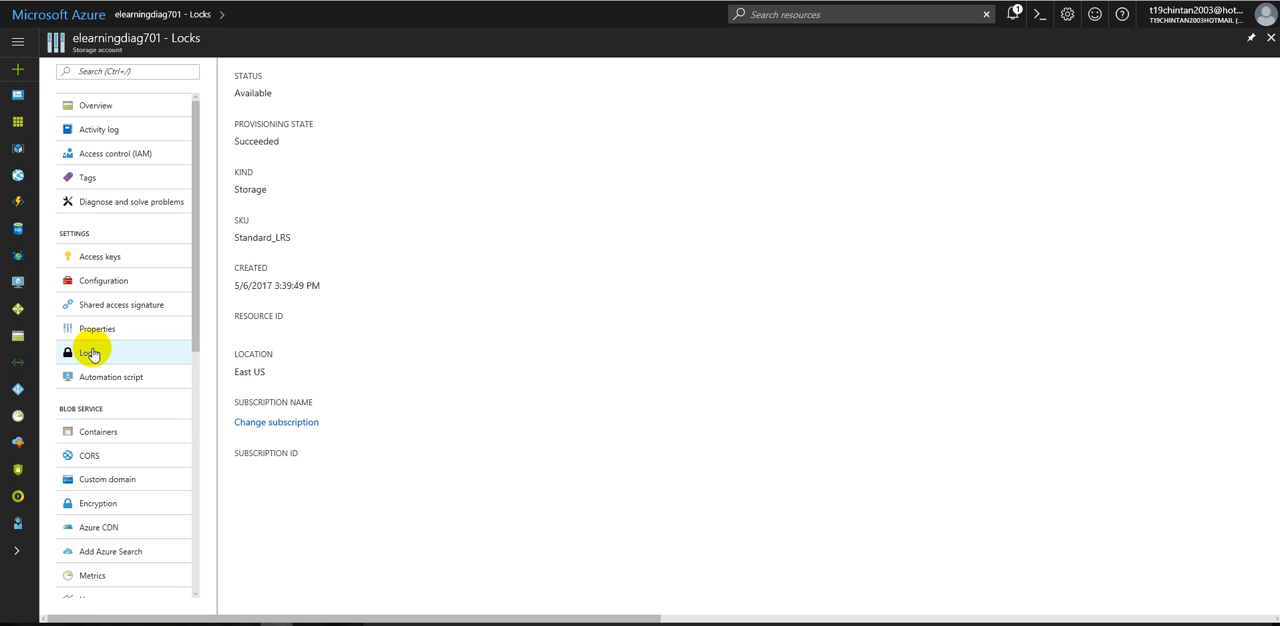
pyautogui.click(110, 305)
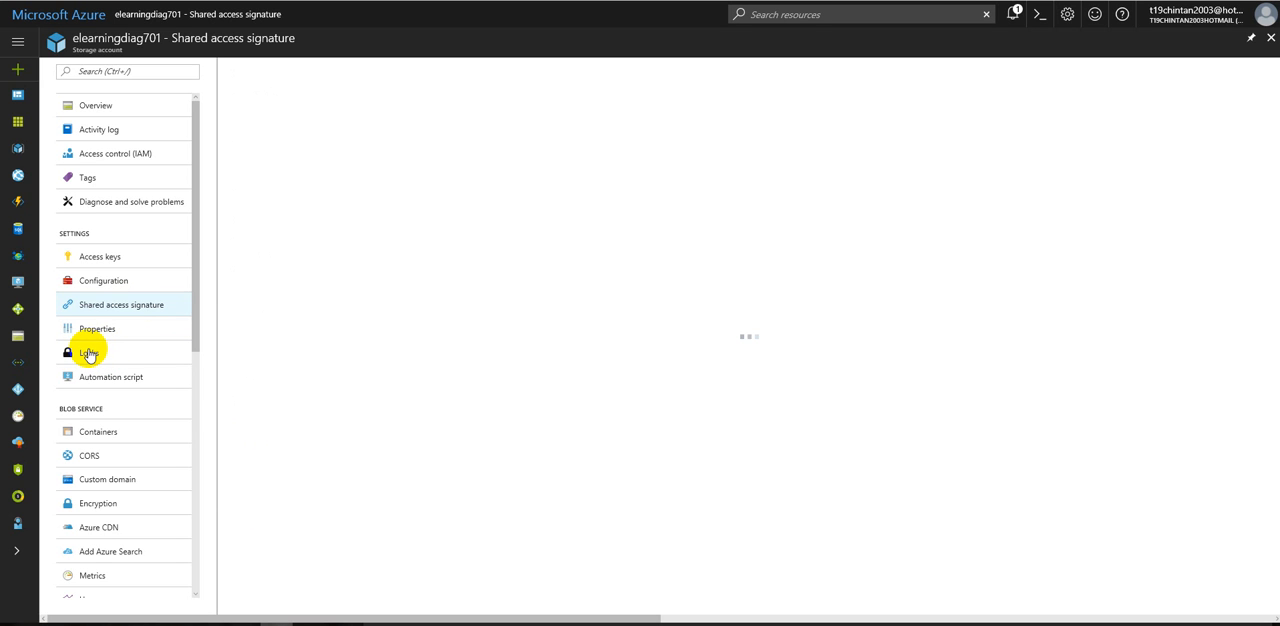
pyautogui.click(88, 353)
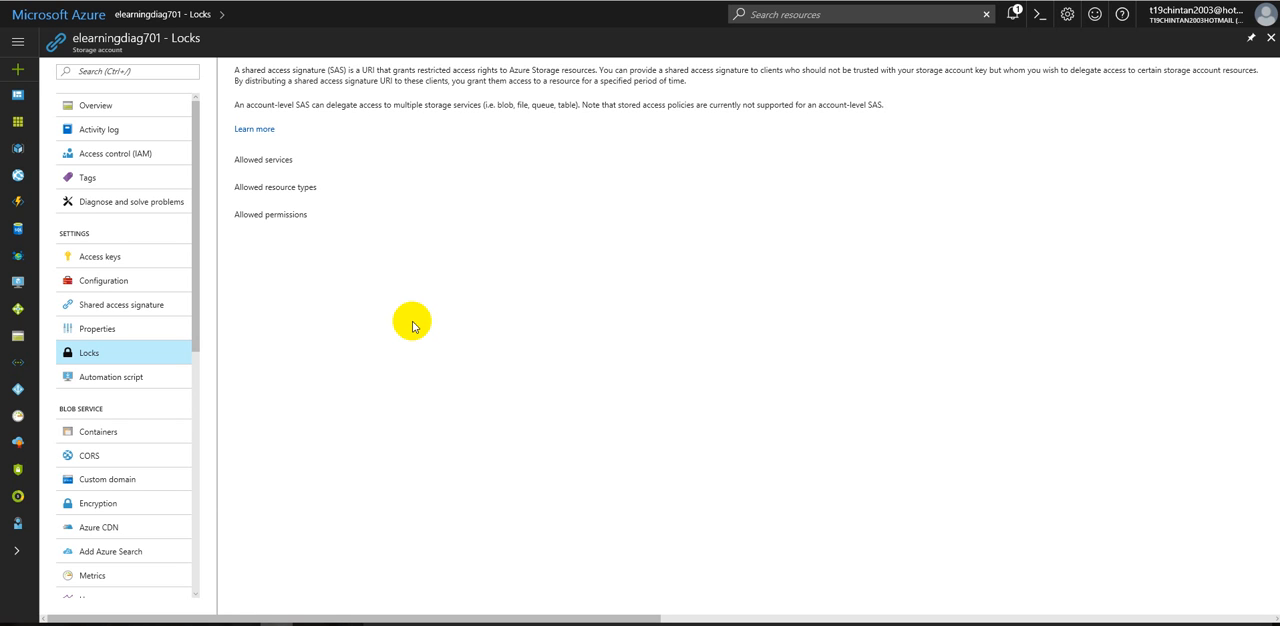
pyautogui.click(126, 377)
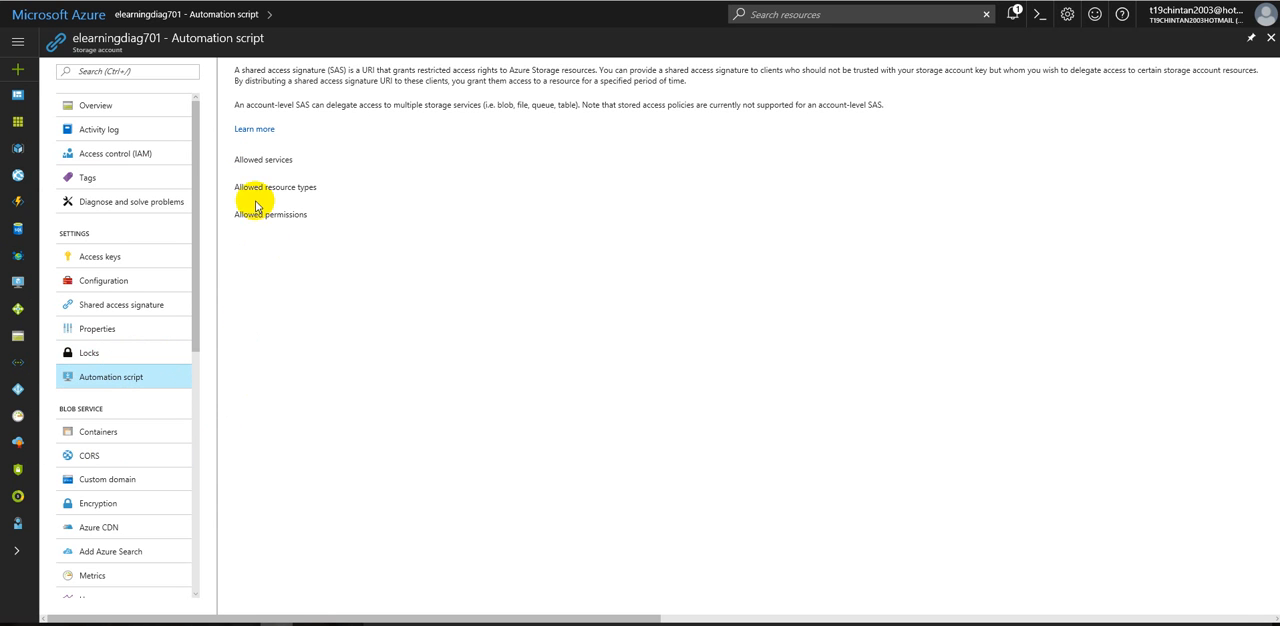
pyautogui.hotkey('ctrl', 'l')
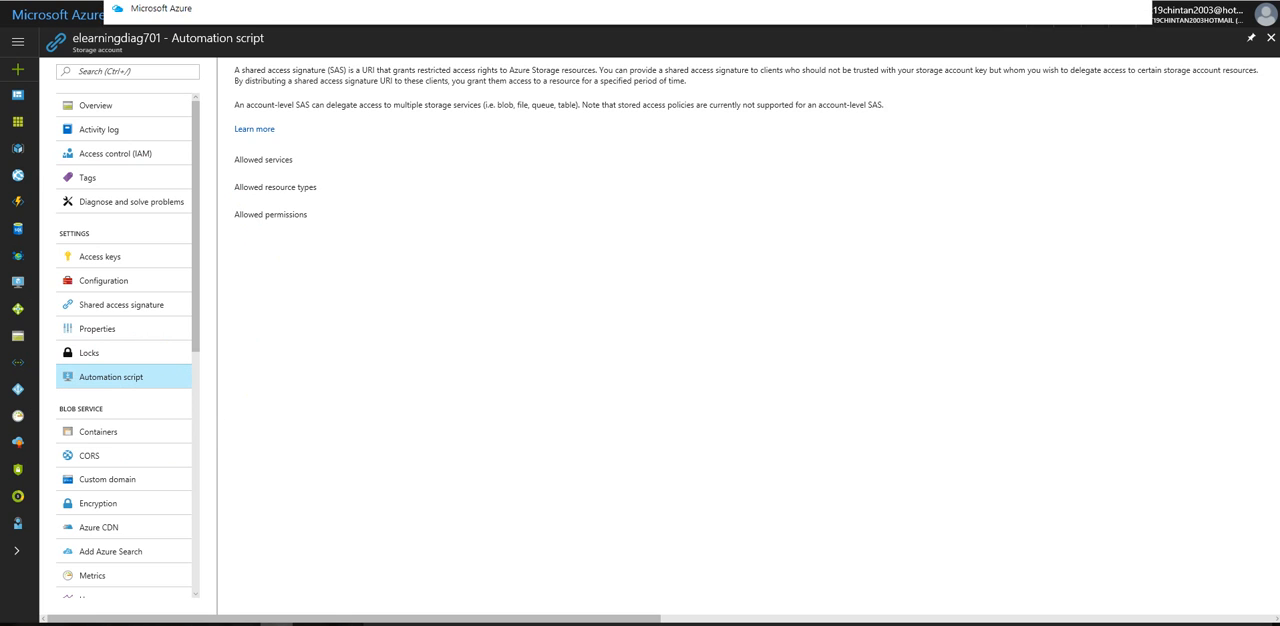
pyautogui.press('Return')
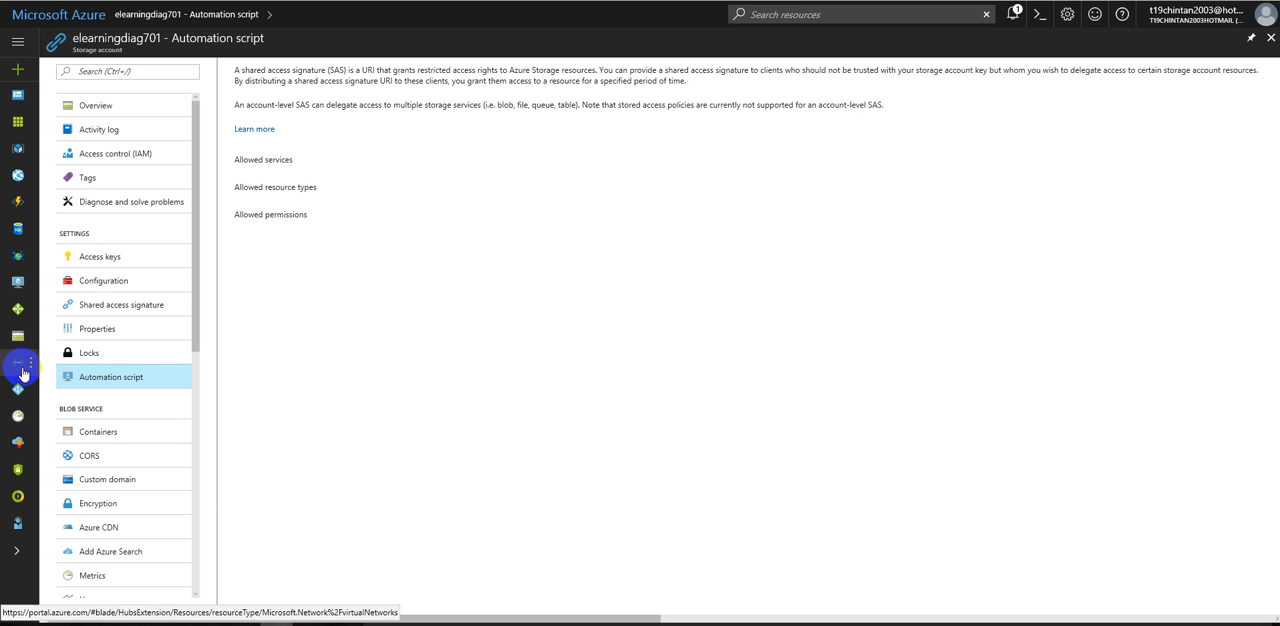
pyautogui.click(92, 353)
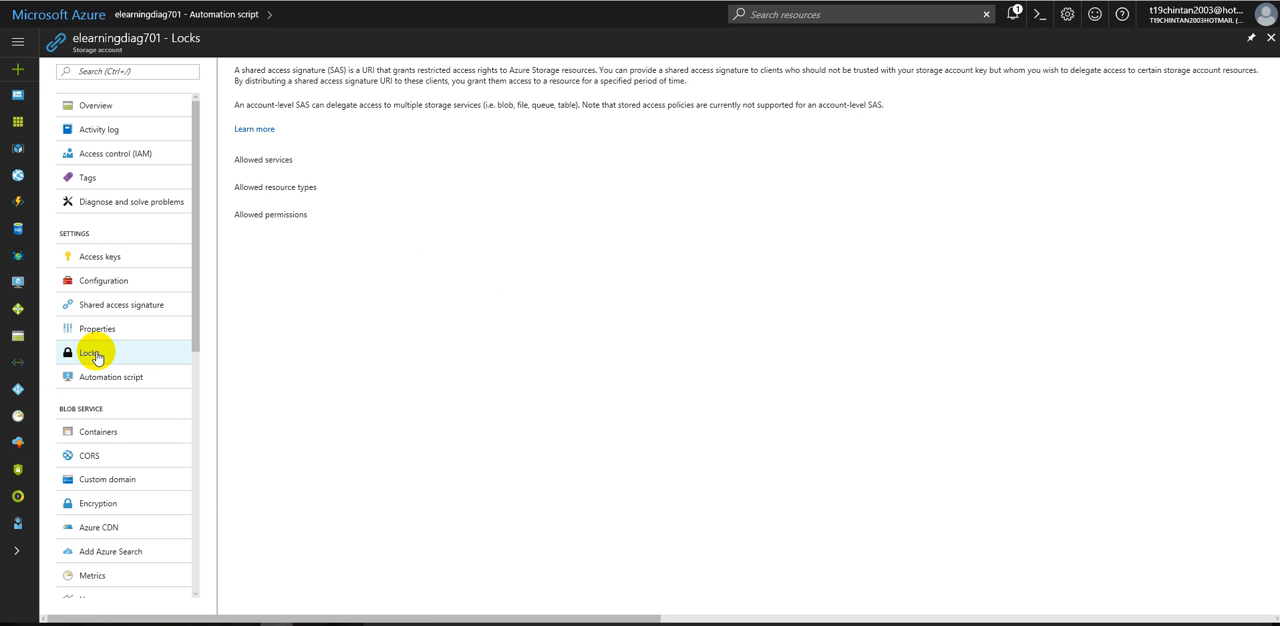
# Step: Open the storage account's access keys, then view the file shares under the file service
pyautogui.click(107, 260)
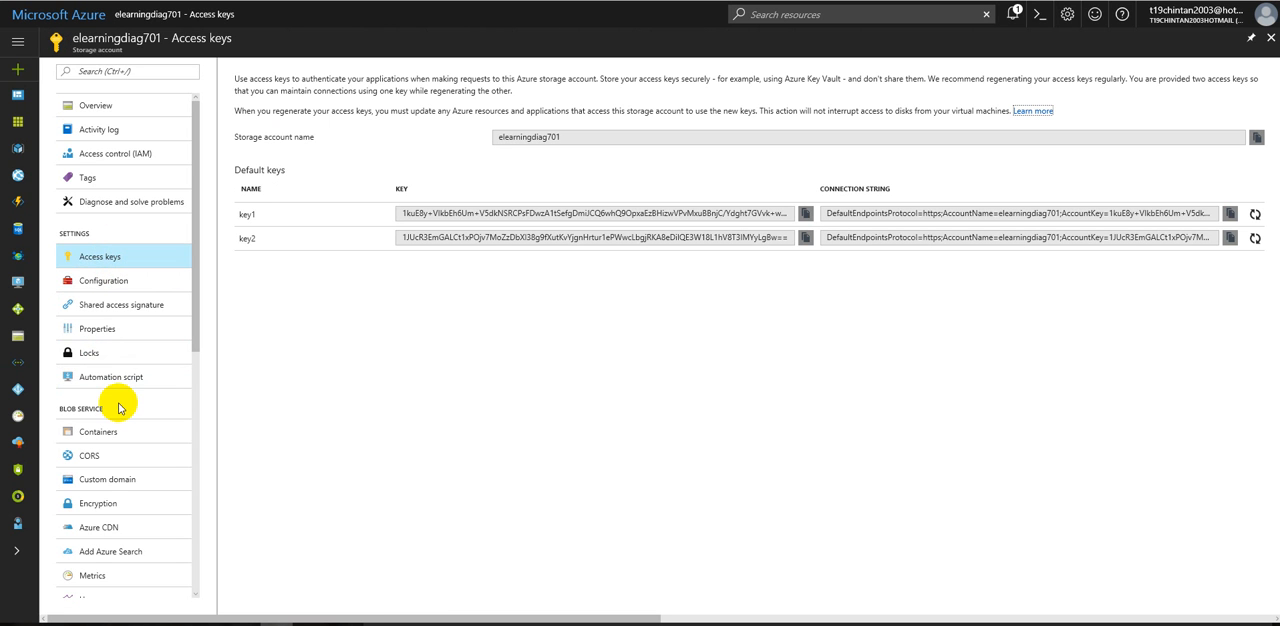
pyautogui.scroll(-3, 115, 402)
pyautogui.scroll(-2, 118, 406)
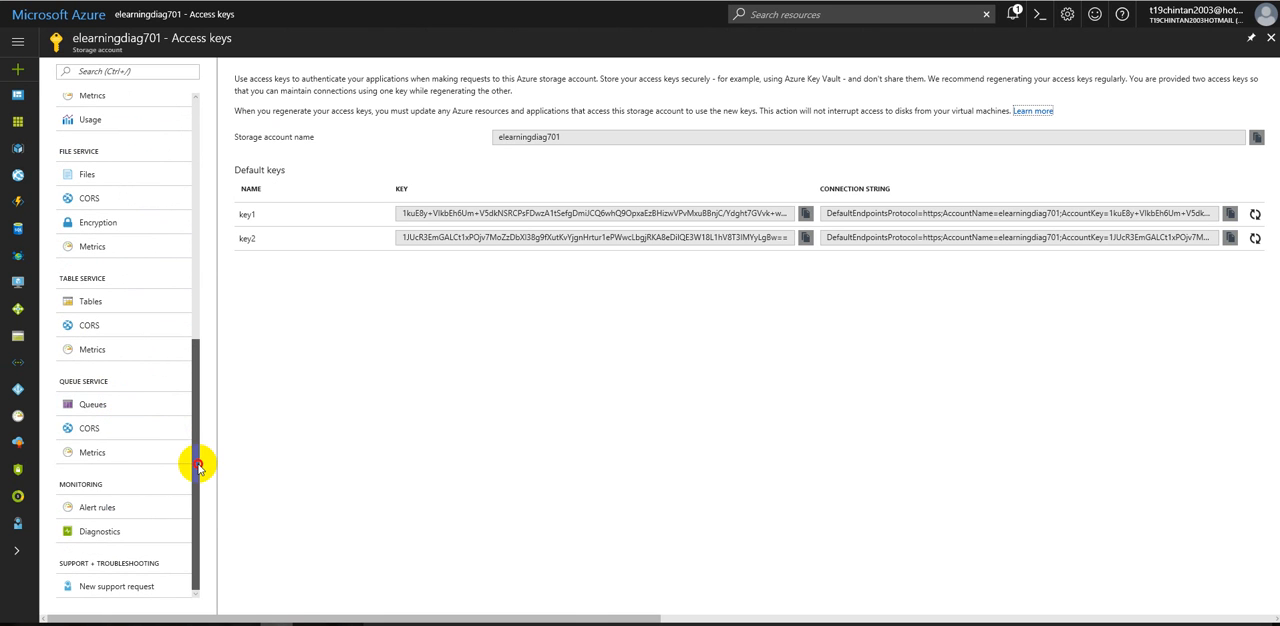
pyautogui.scroll(1, 151, 343)
pyautogui.click(85, 250)
# Step: Try to open the blob service's Containers page, then go back to Files under the file service
pyautogui.scroll(1, 100, 280)
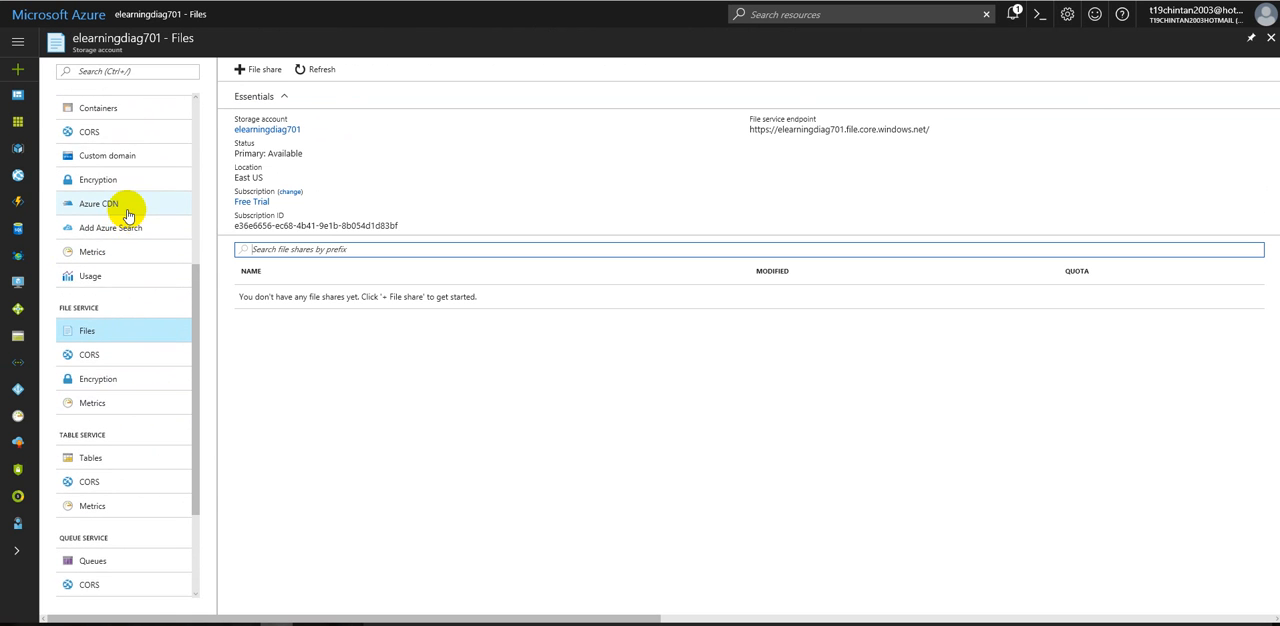
pyautogui.scroll(1, 128, 215)
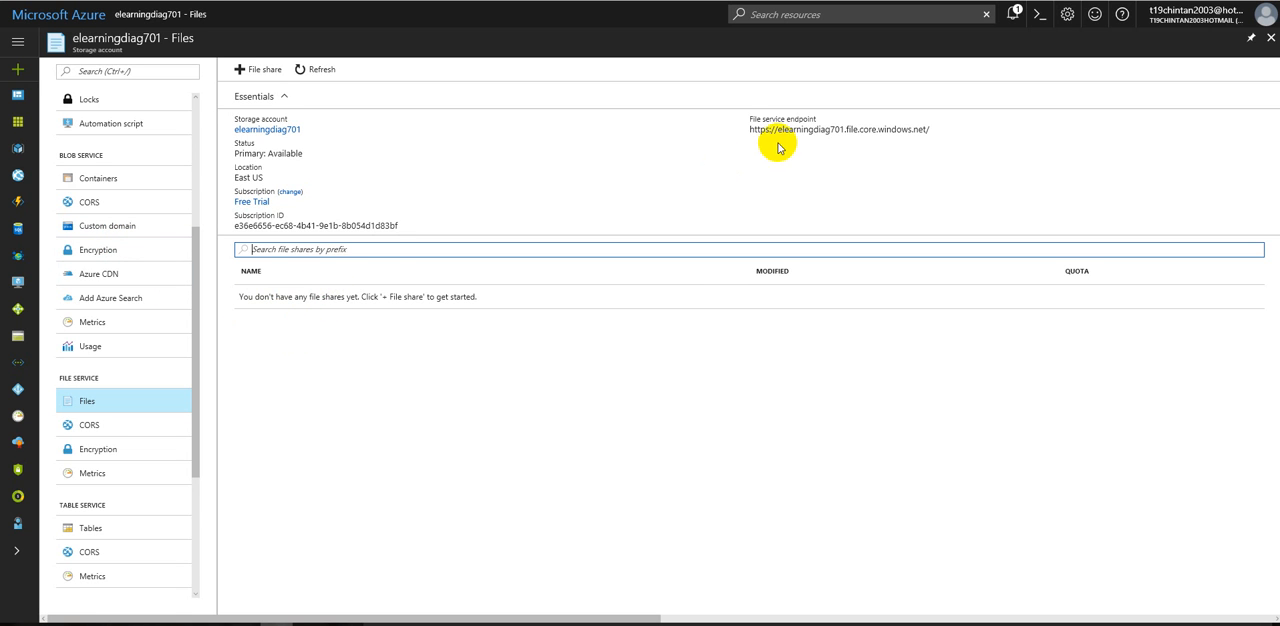
pyautogui.click(113, 181)
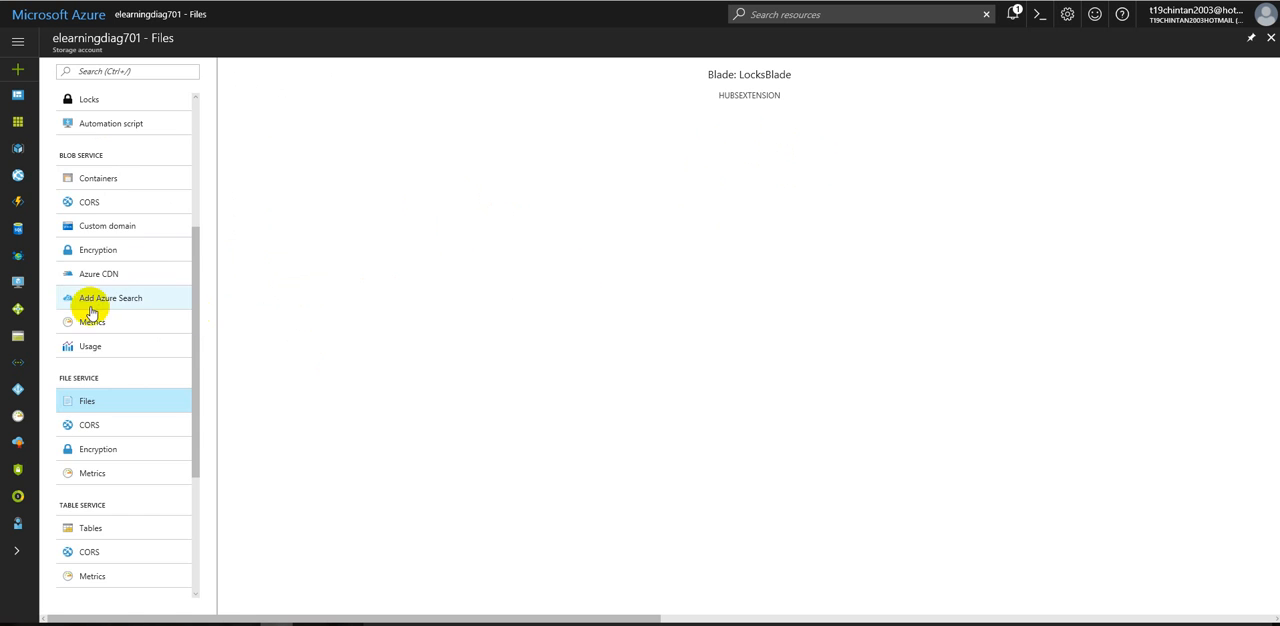
pyautogui.scroll(-3, 92, 312)
pyautogui.doubleClick(99, 250)
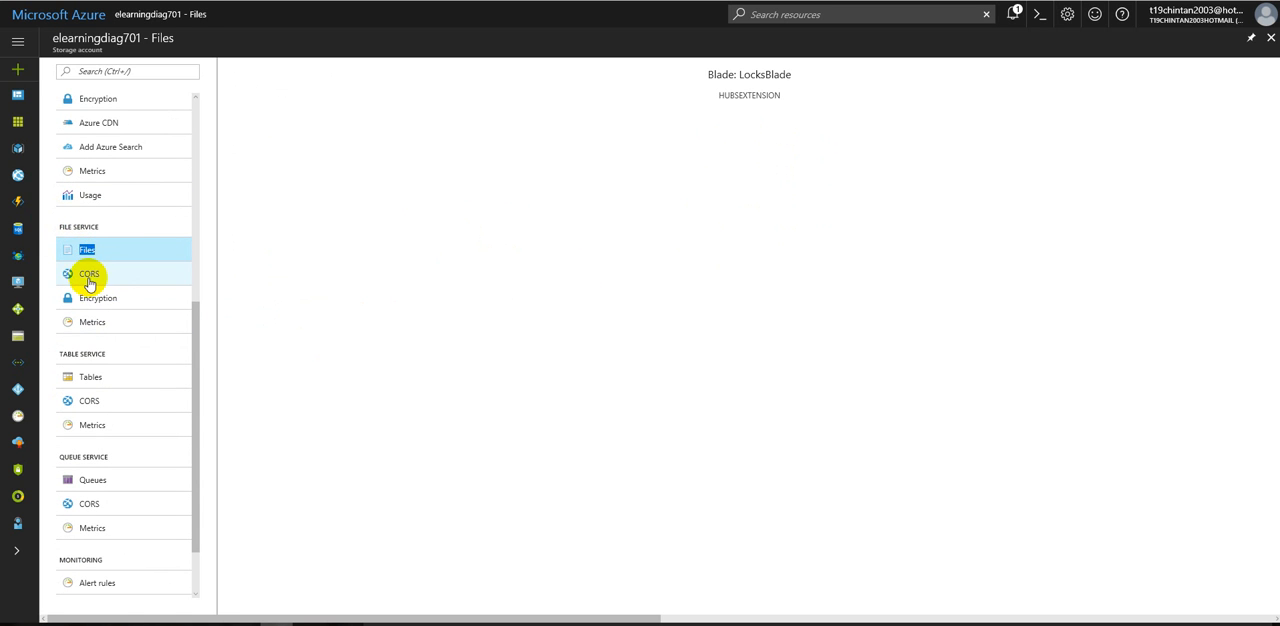
# Step: Open the storage account's access keys again, then view the Files page under the file service
pyautogui.scroll(1, 124, 358)
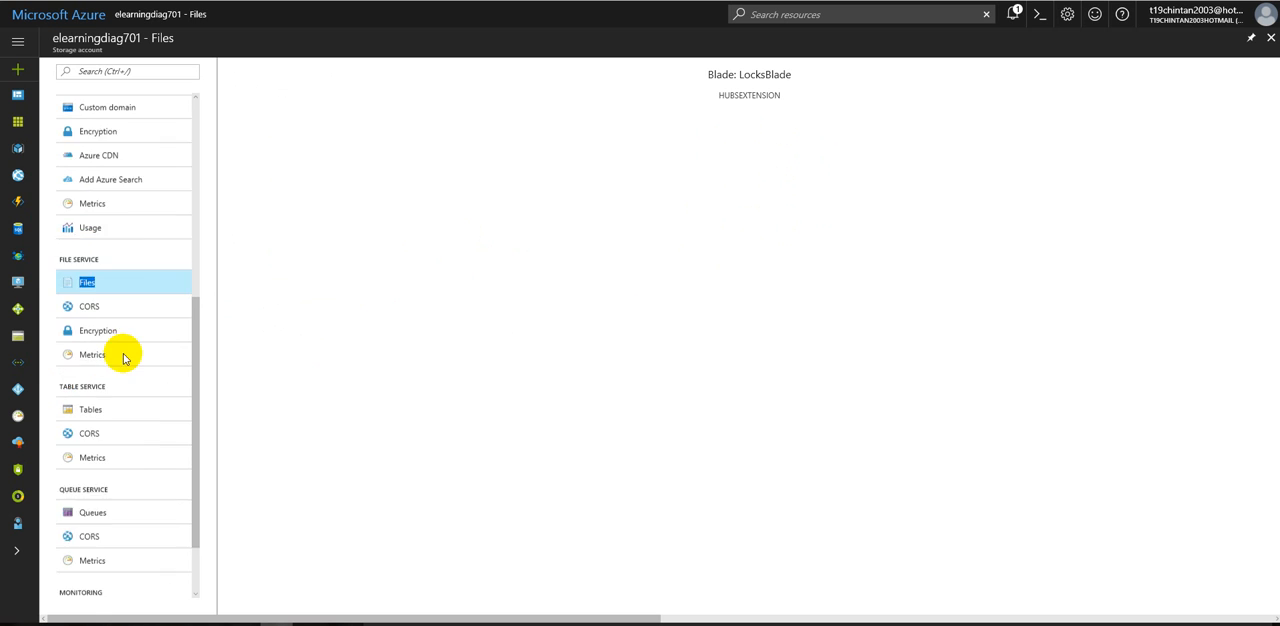
pyautogui.scroll(5, 124, 358)
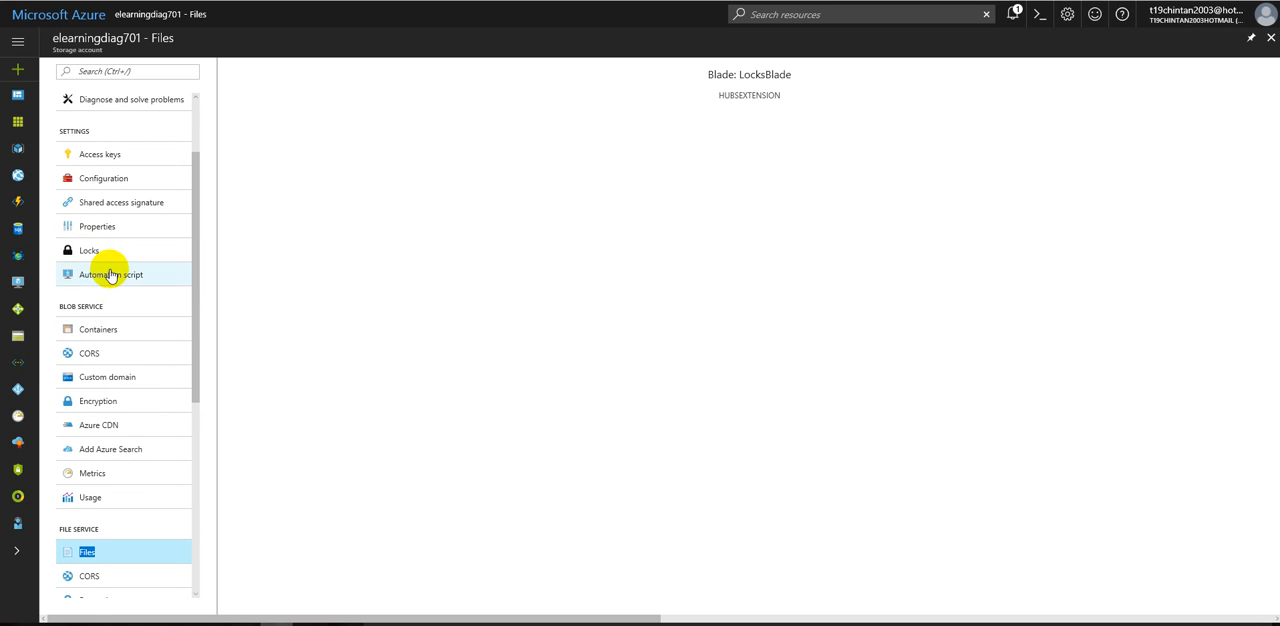
pyautogui.click(104, 156)
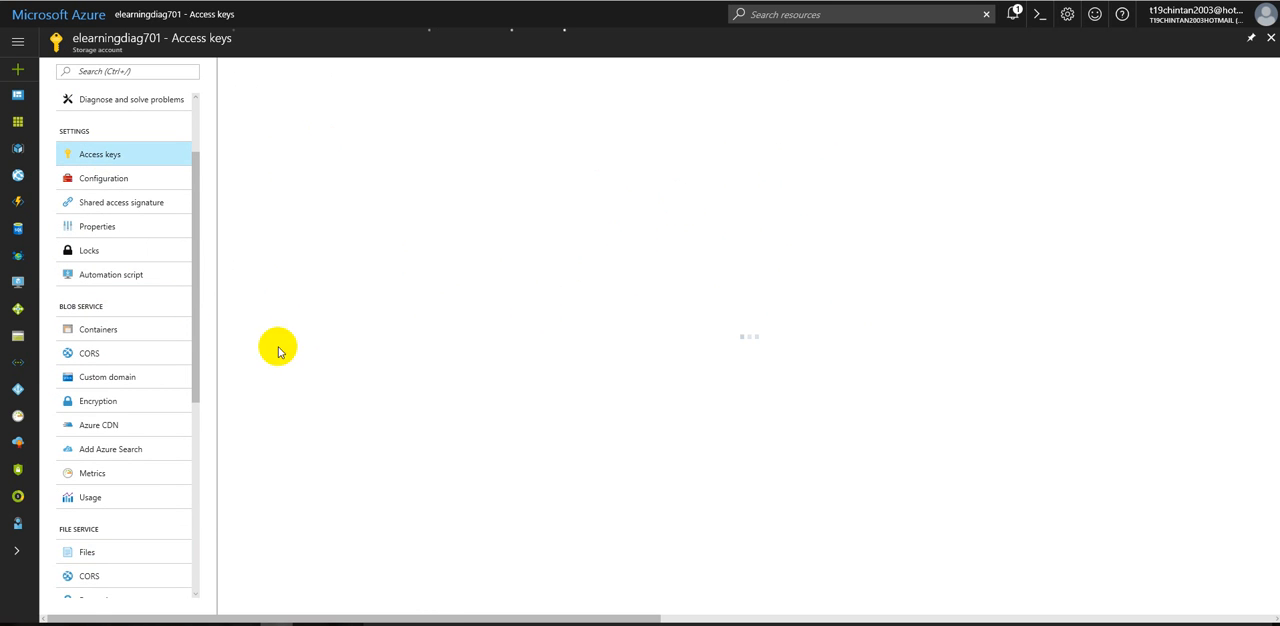
pyautogui.scroll(-4, 103, 478)
pyautogui.click(90, 330)
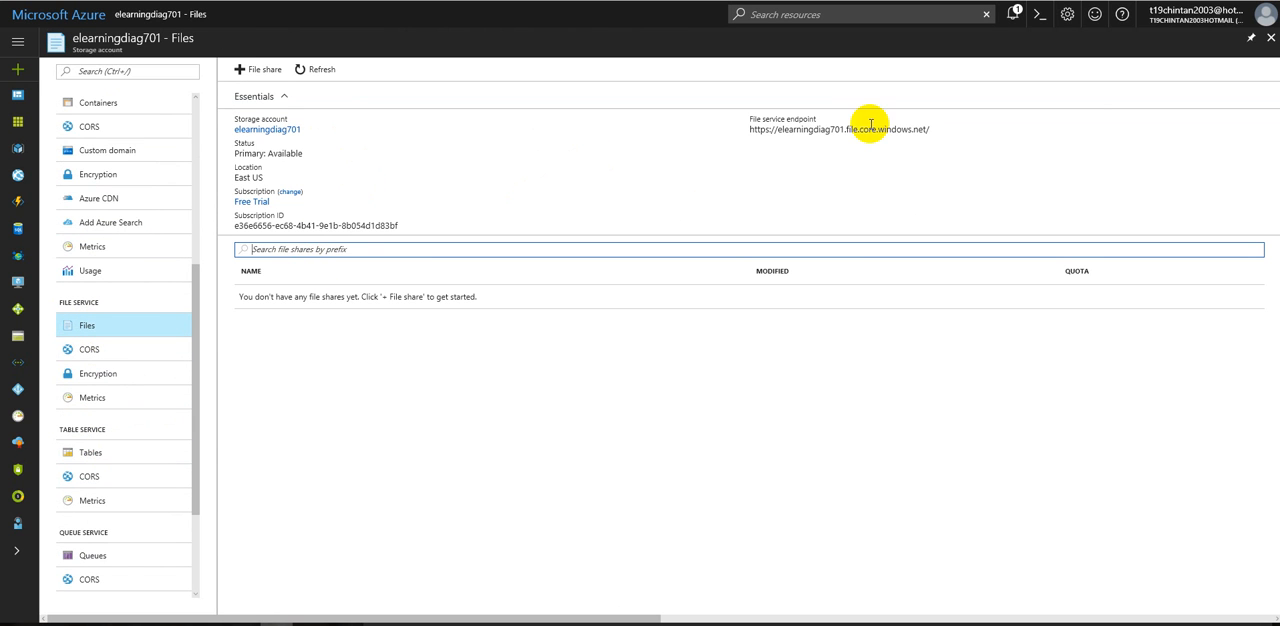
# Step: Load the file service endpoint URL in a new browser tab, then return to the Azure portal
pyautogui.moveTo(935, 130); pyautogui.dragTo(751, 129)
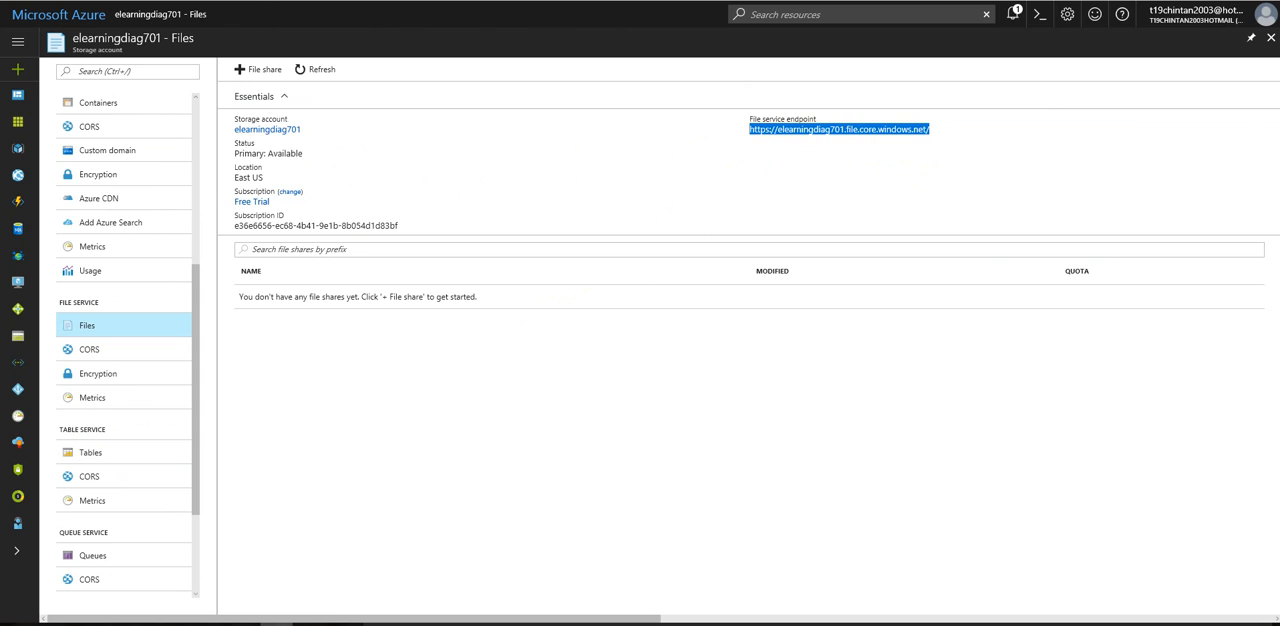
pyautogui.hotkey('ctrl', 't')
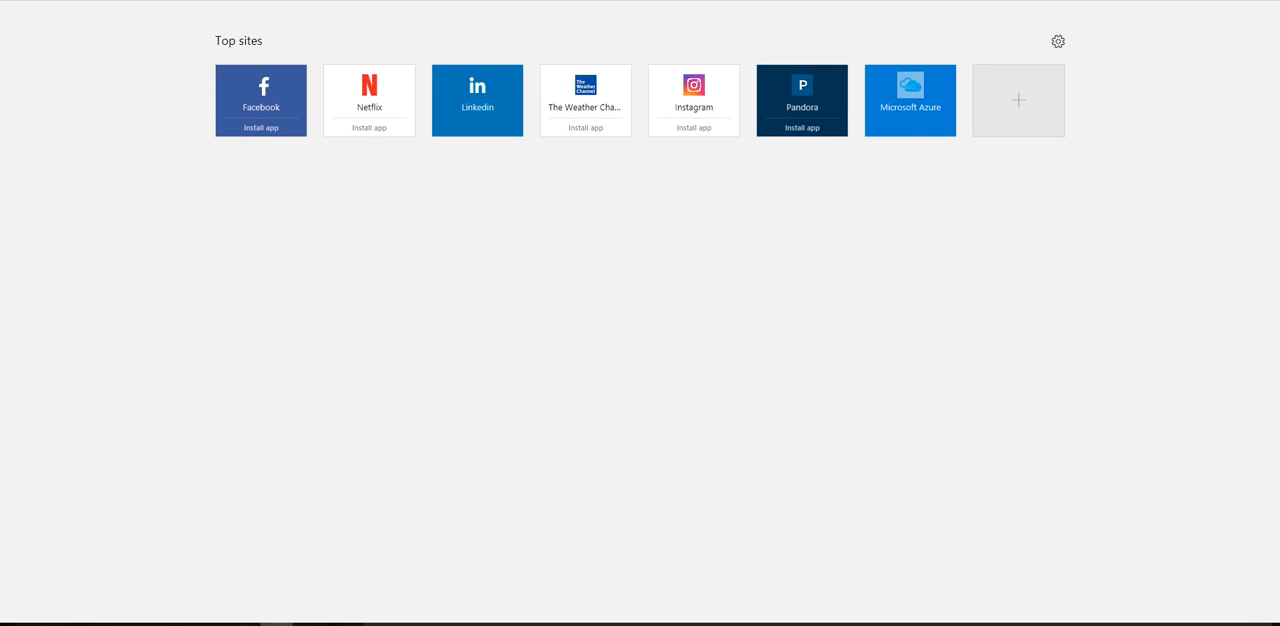
pyautogui.press('Return')
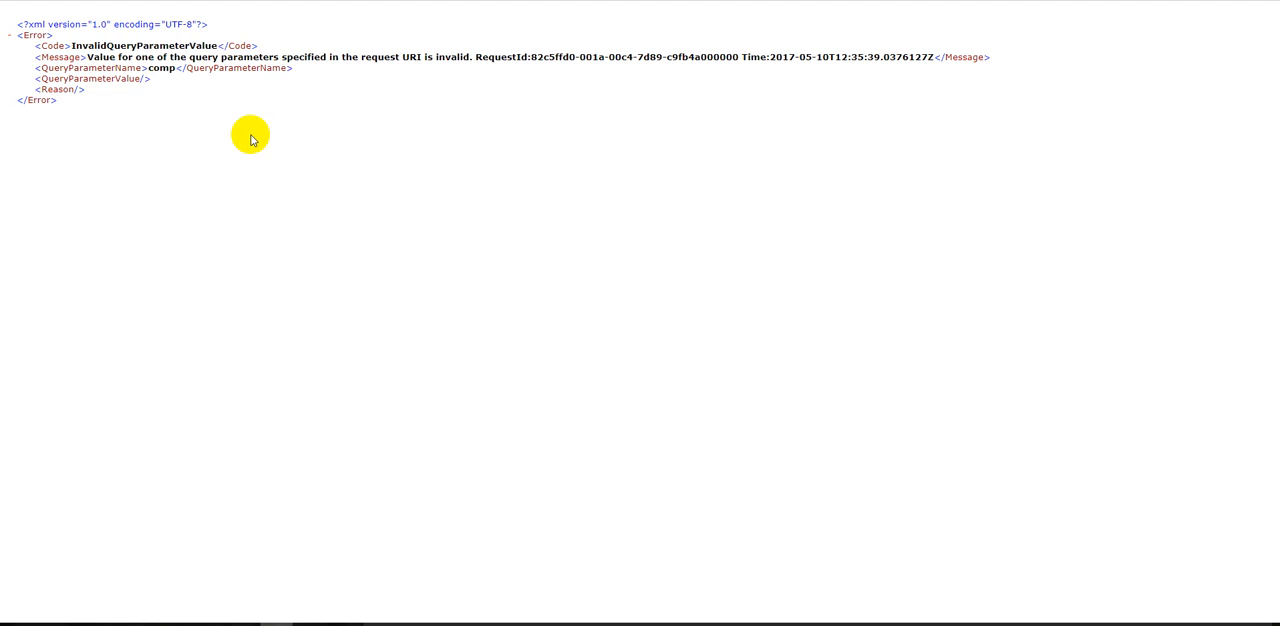
pyautogui.click(100, 1)
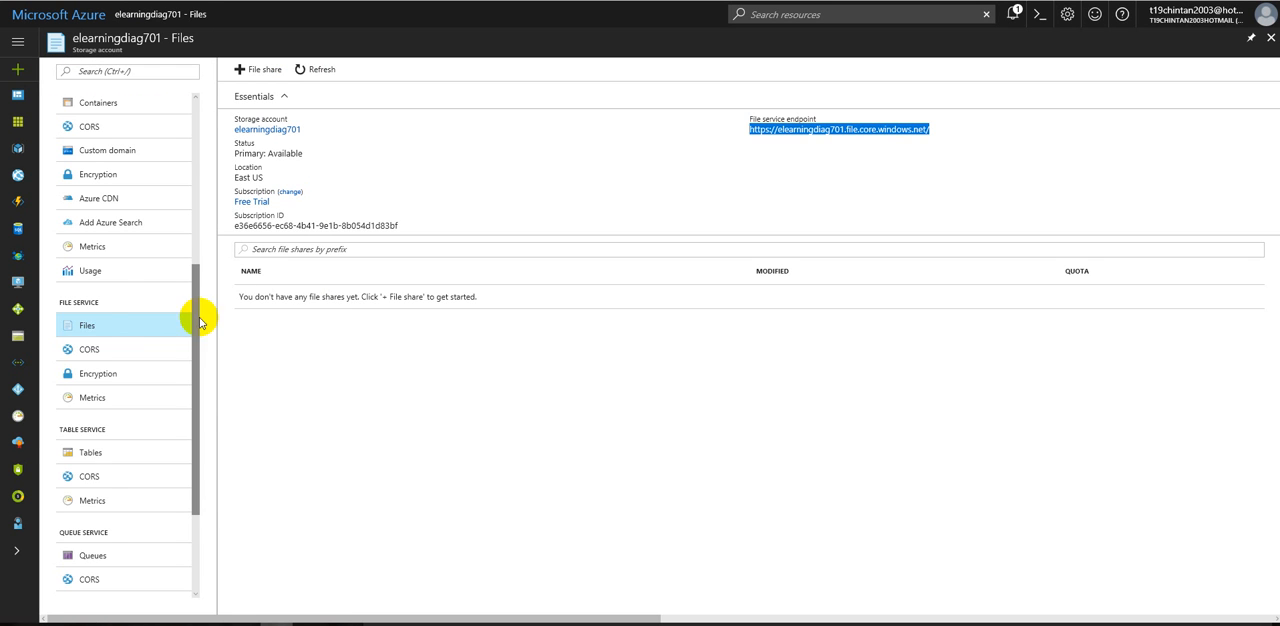
# Step: View the Tables page under the table service and highlight the table service endpoint URL
pyautogui.click(78, 452)
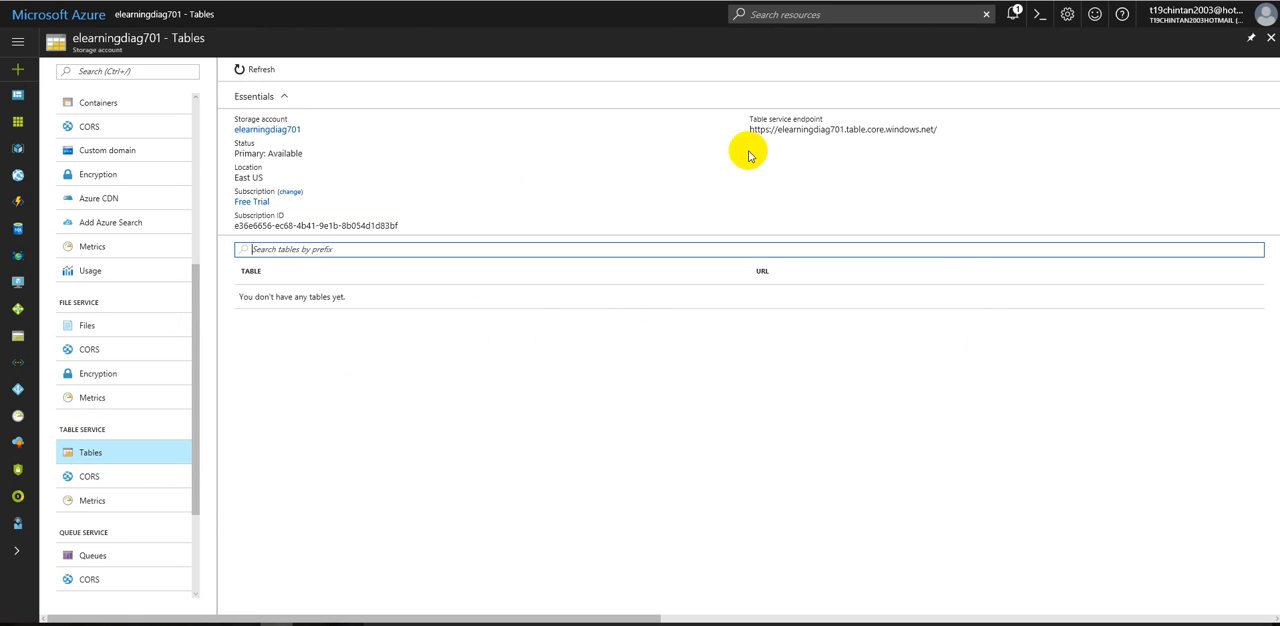
pyautogui.moveTo(750, 130); pyautogui.dragTo(950, 128)
pyautogui.click(961, 124)
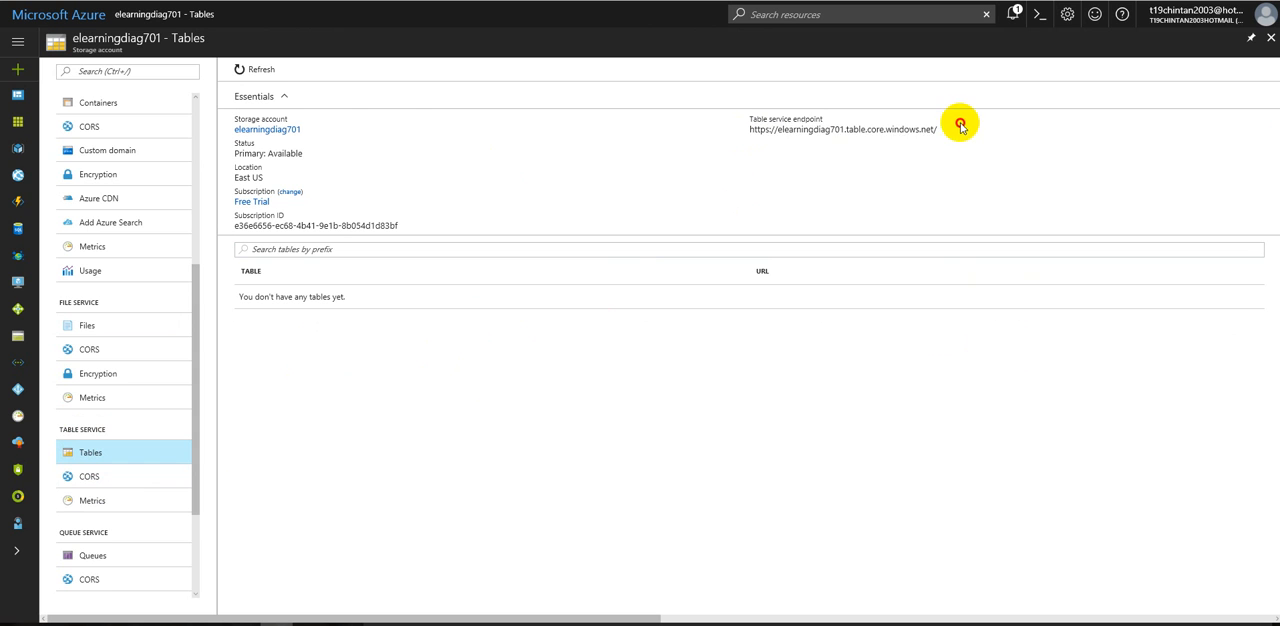
pyautogui.tripleClick(961, 124)
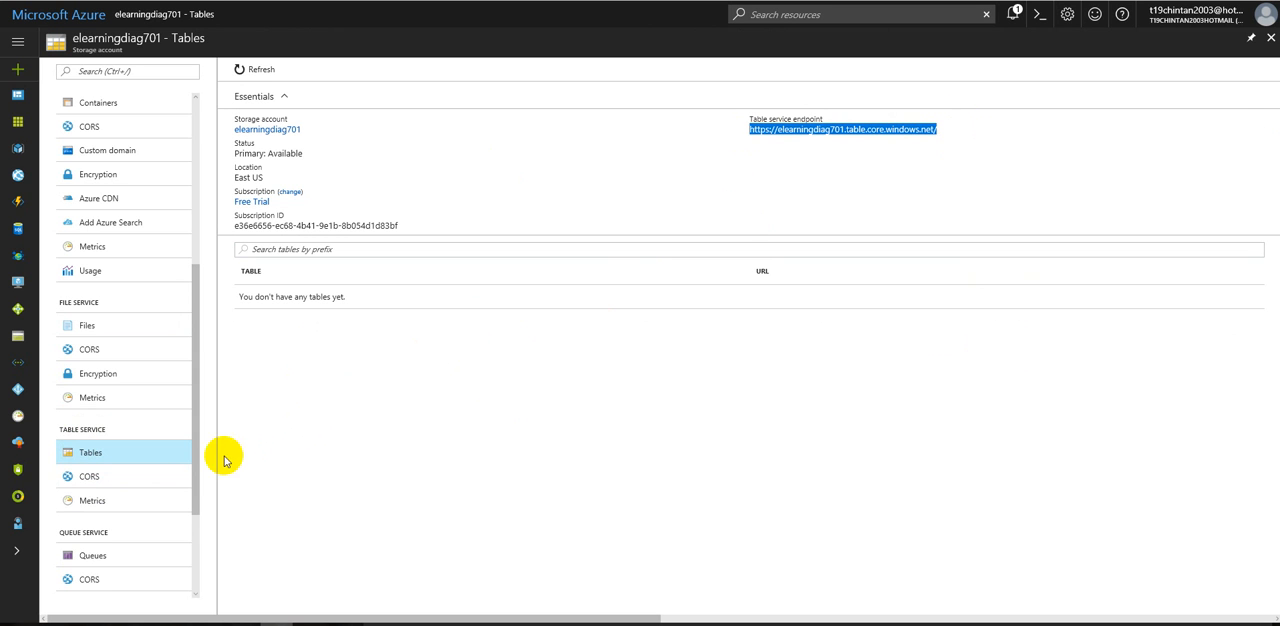
# Step: View the Queues page under the queue service and examine the queue service endpoint
pyautogui.moveTo(192, 490); pyautogui.dragTo(197, 564)
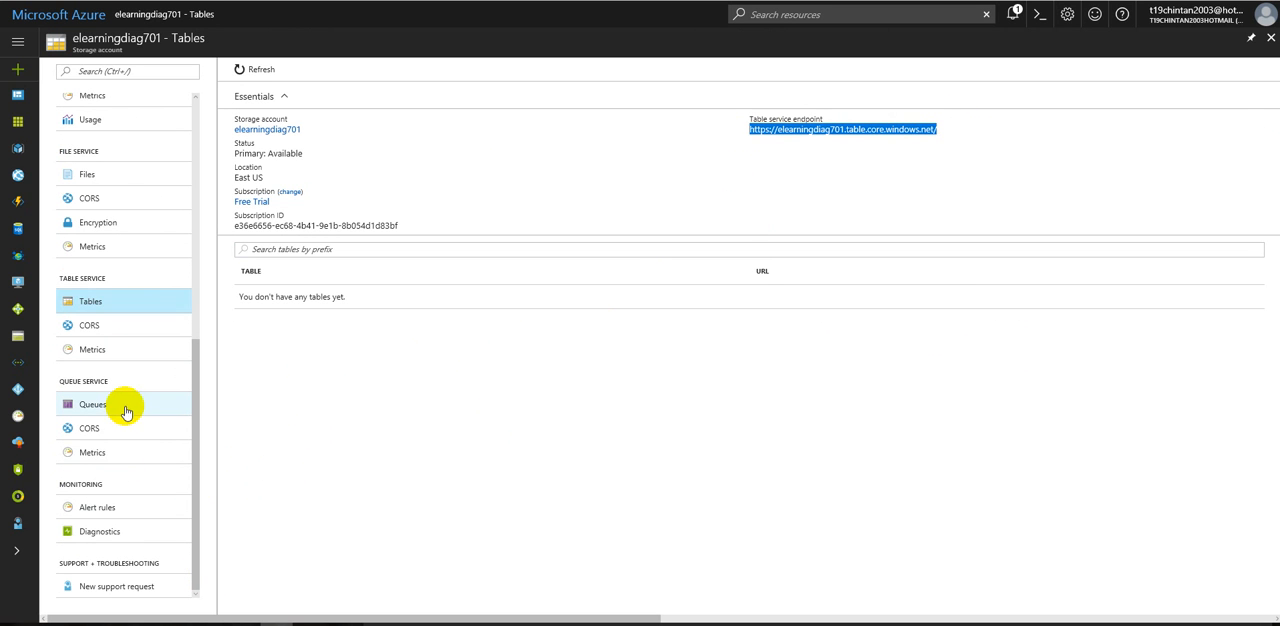
pyautogui.click(122, 405)
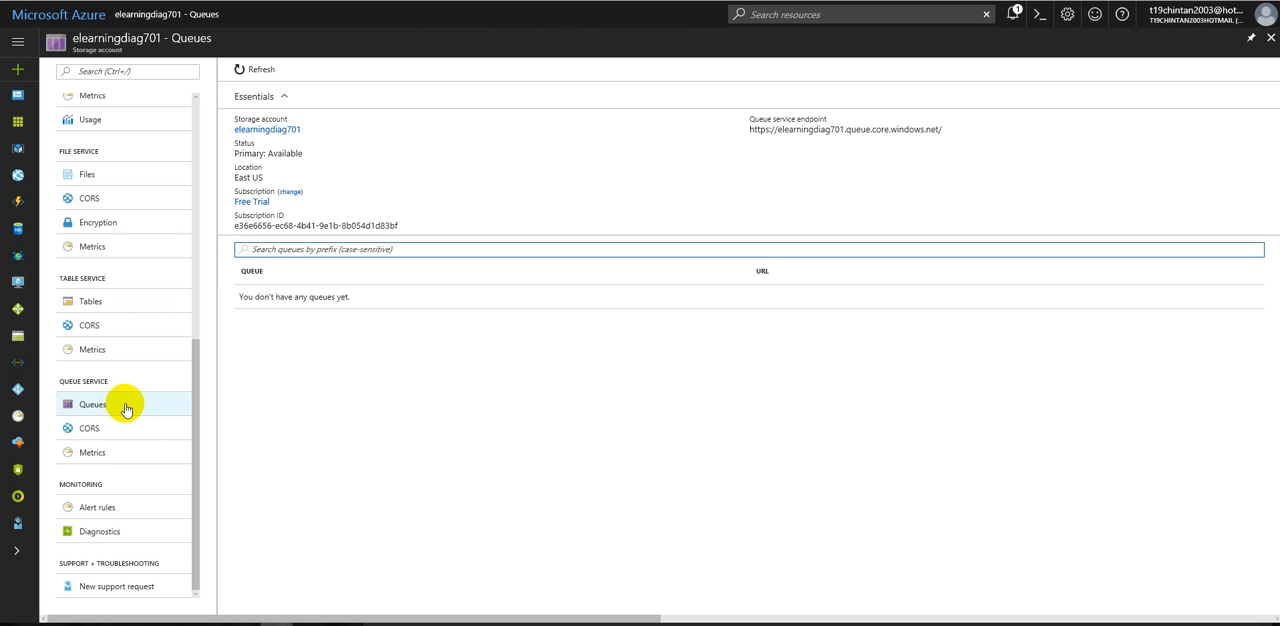
pyautogui.moveTo(743, 130); pyautogui.dragTo(926, 129)
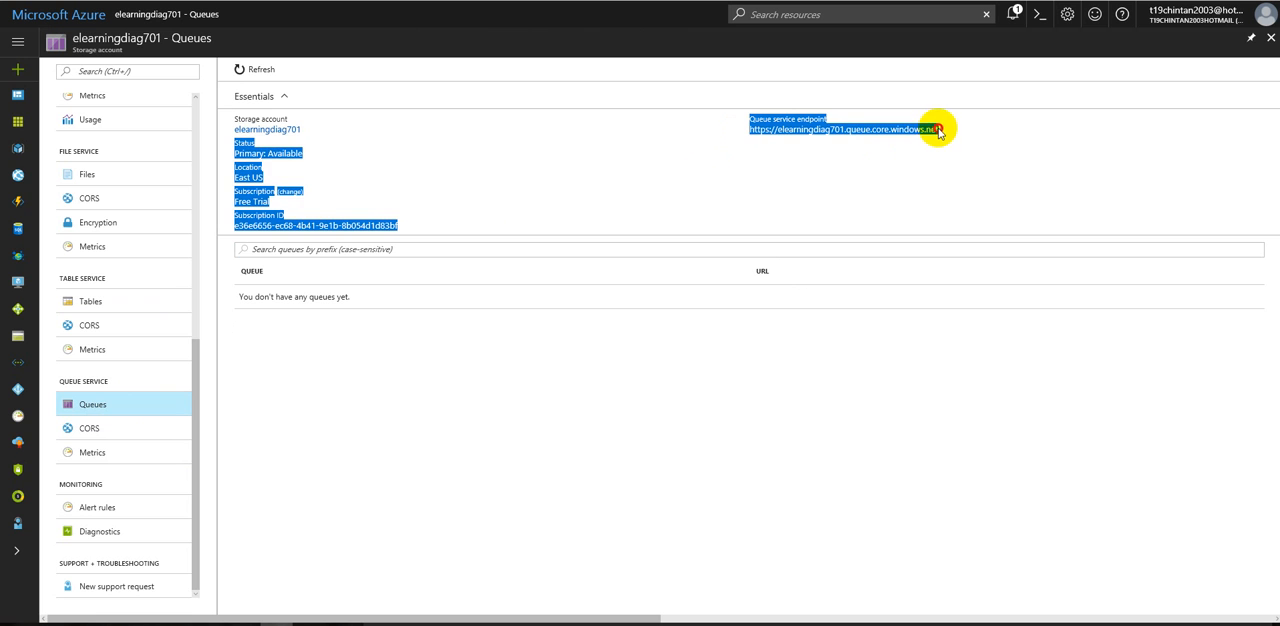
pyautogui.click(829, 239)
# Step: Return to the Tables page, highlight the table service endpoint URL and look through the remaining storage account settings
pyautogui.click(121, 304)
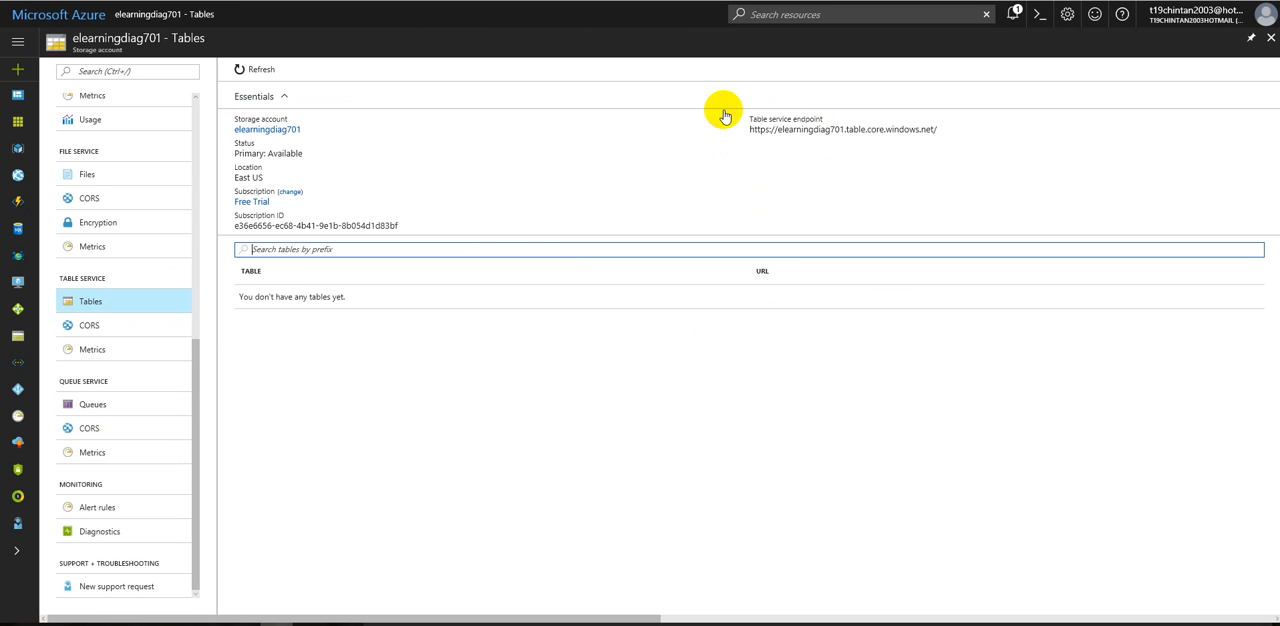
pyautogui.scroll(3, 115, 320)
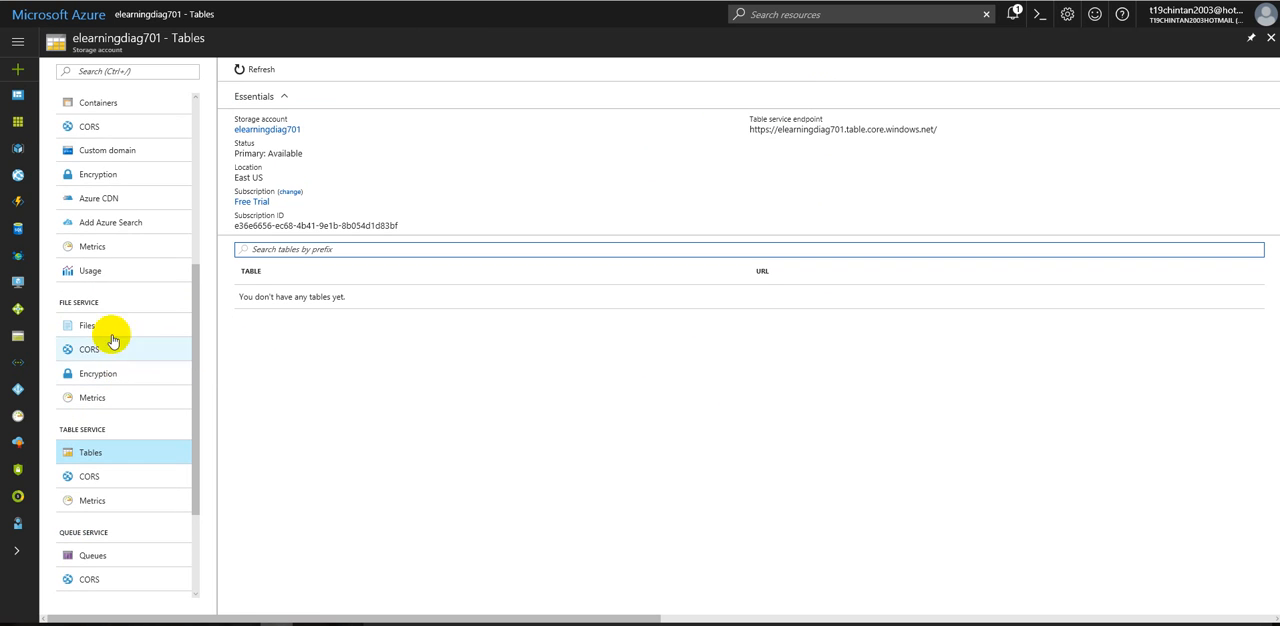
pyautogui.click(749, 129)
pyautogui.moveTo(749, 129); pyautogui.dragTo(946, 126)
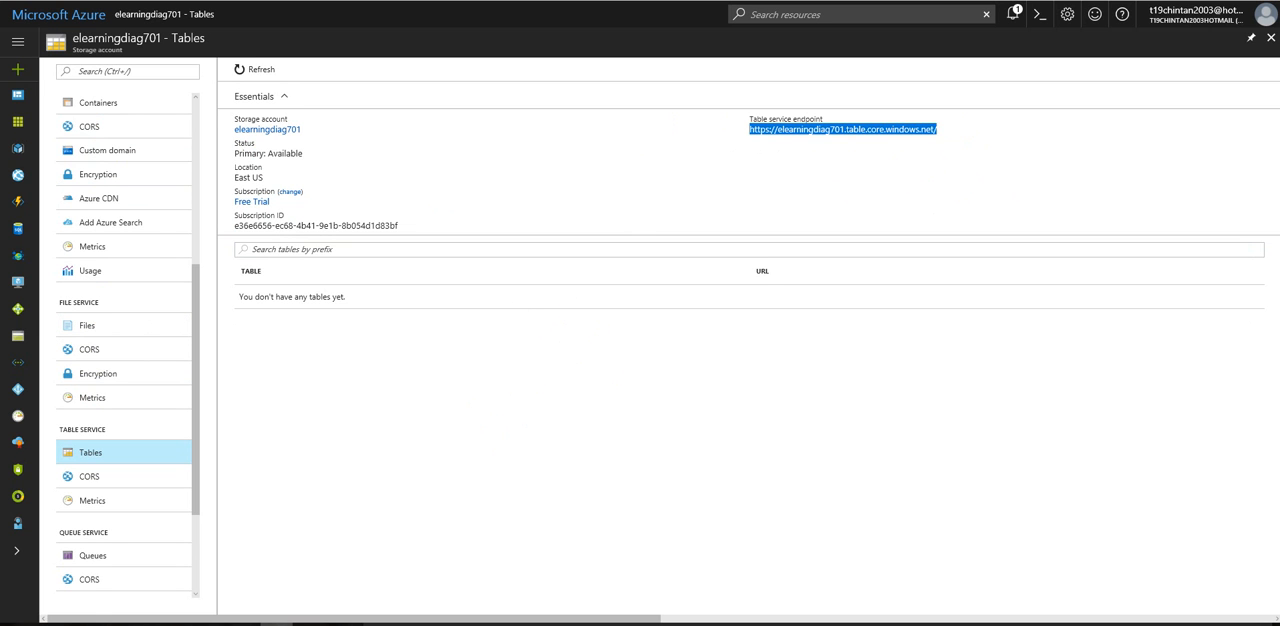
pyautogui.hotkey('alt', 'Tab')
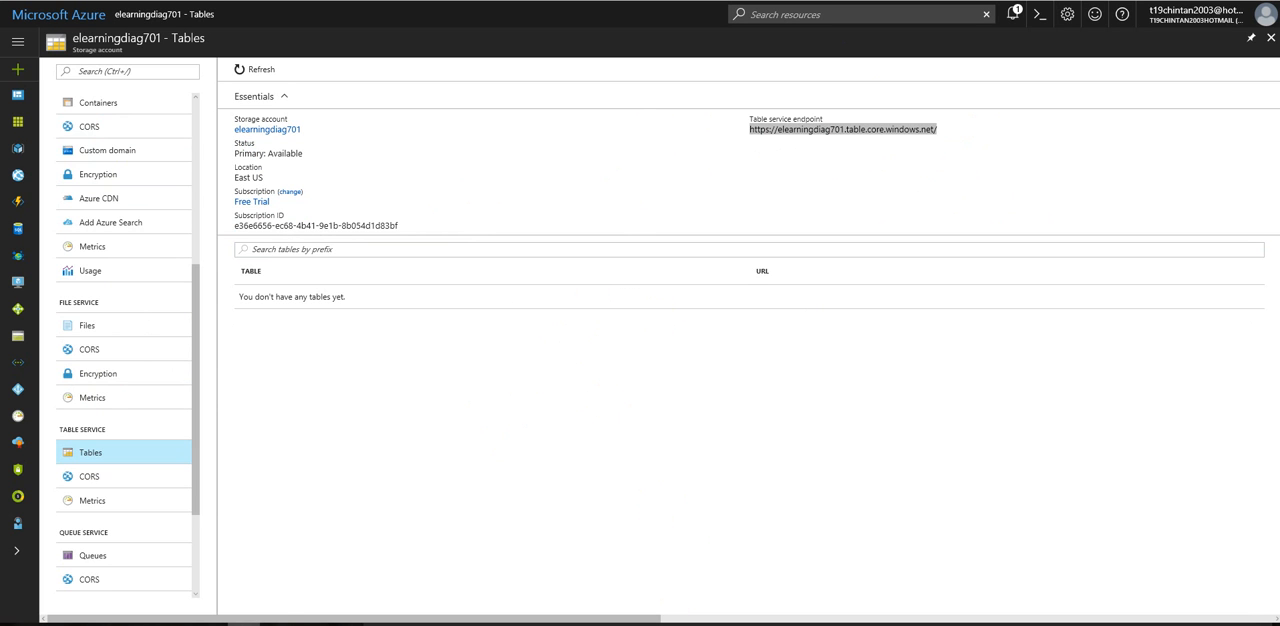
pyautogui.moveTo(195, 390); pyautogui.dragTo(203, 503)
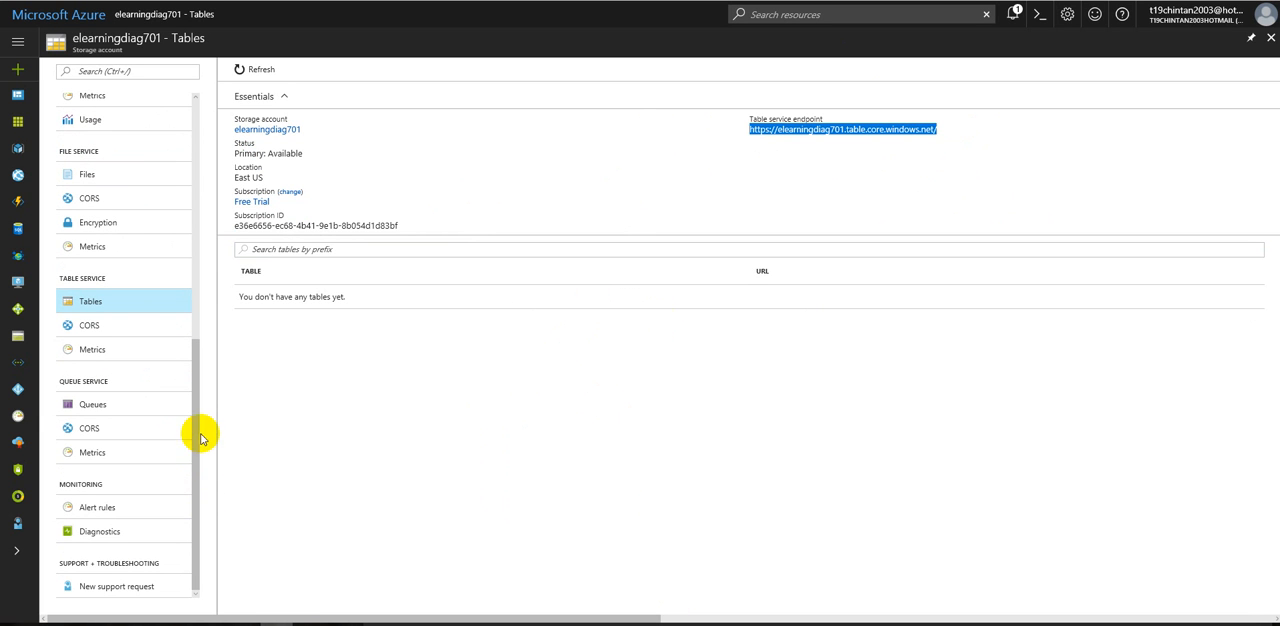
pyautogui.scroll(5, 87, 250)
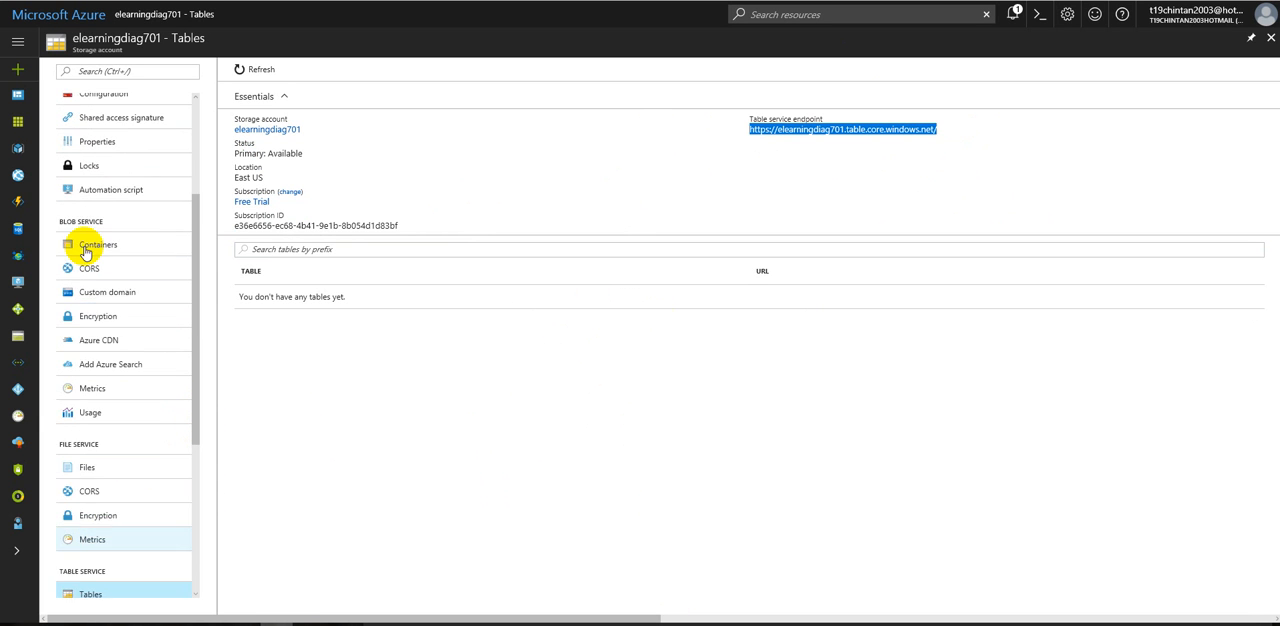
# Step: Start creating a new storage account from the storage accounts list and name it elearningstorageaccount
pyautogui.click(18, 41)
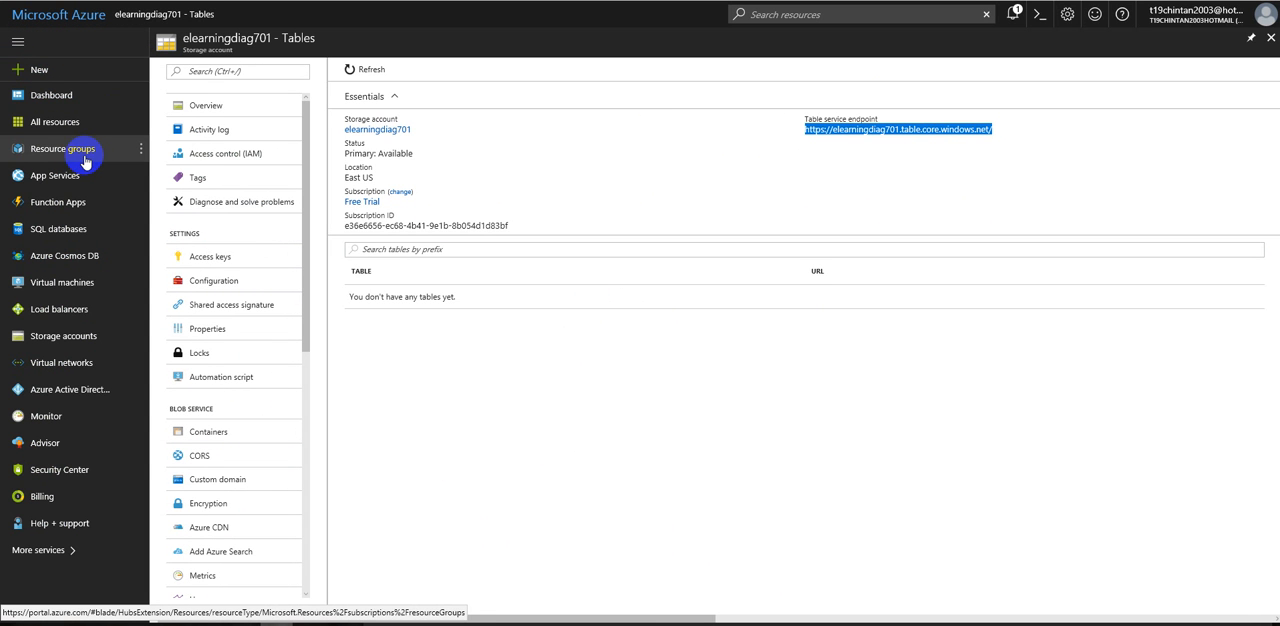
pyautogui.click(65, 335)
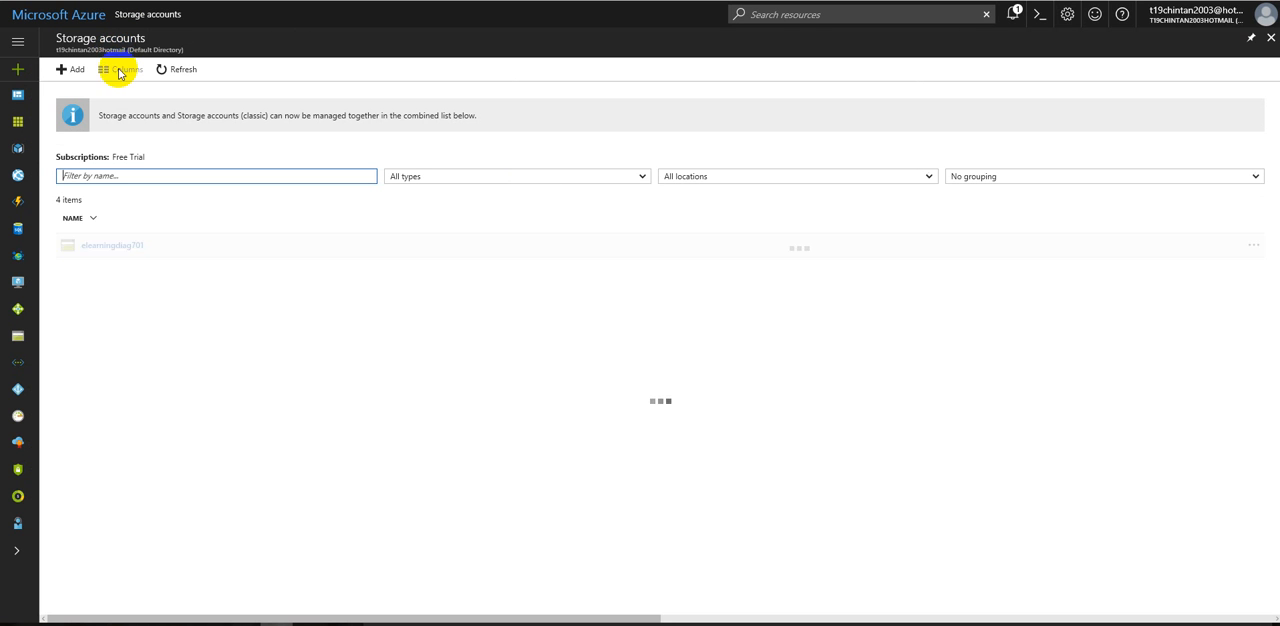
pyautogui.click(73, 72)
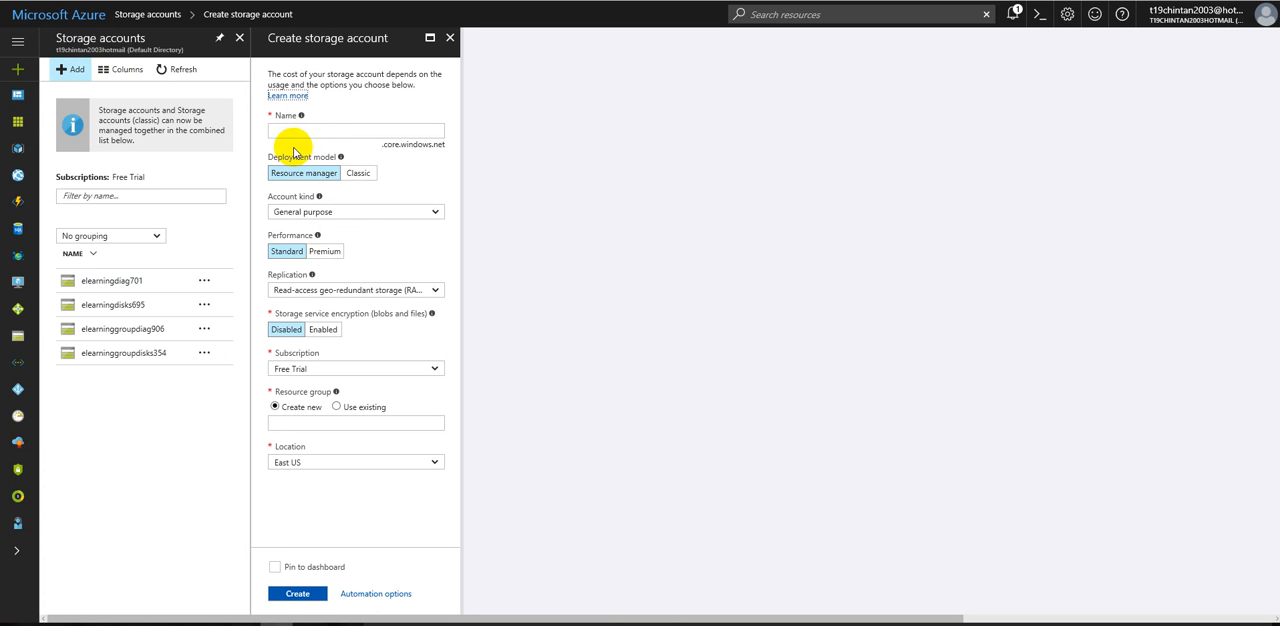
pyautogui.click(292, 130)
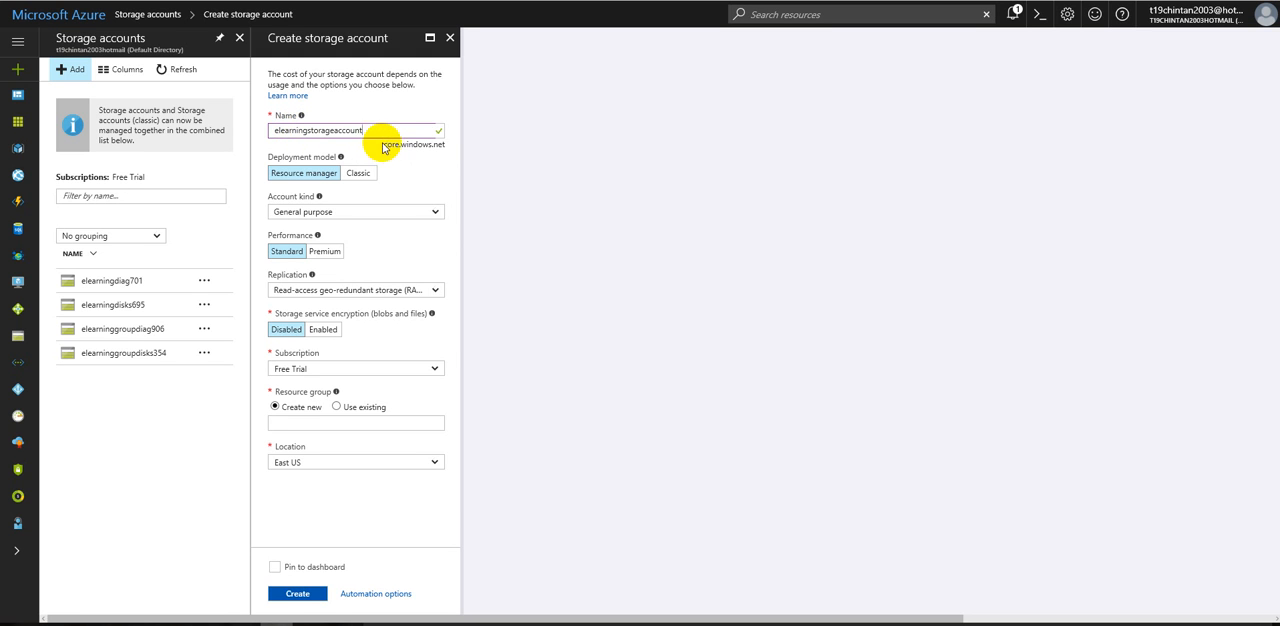
pyautogui.moveTo(368, 129); pyautogui.dragTo(264, 129)
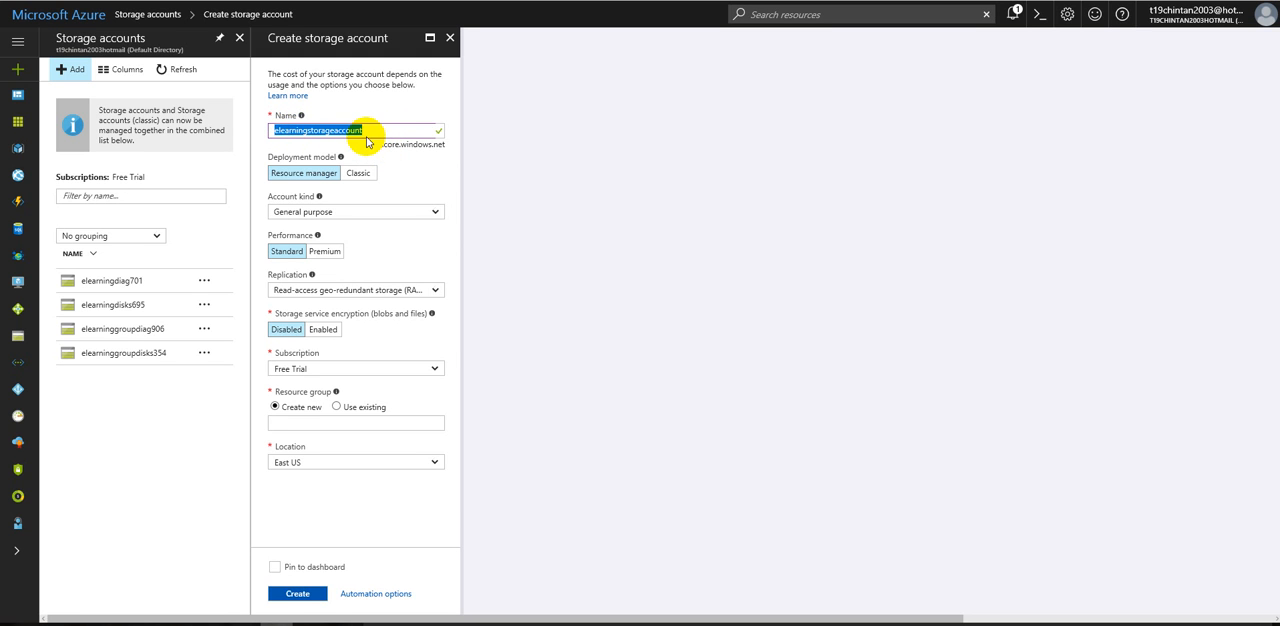
pyautogui.moveTo(382, 144); pyautogui.dragTo(442, 145)
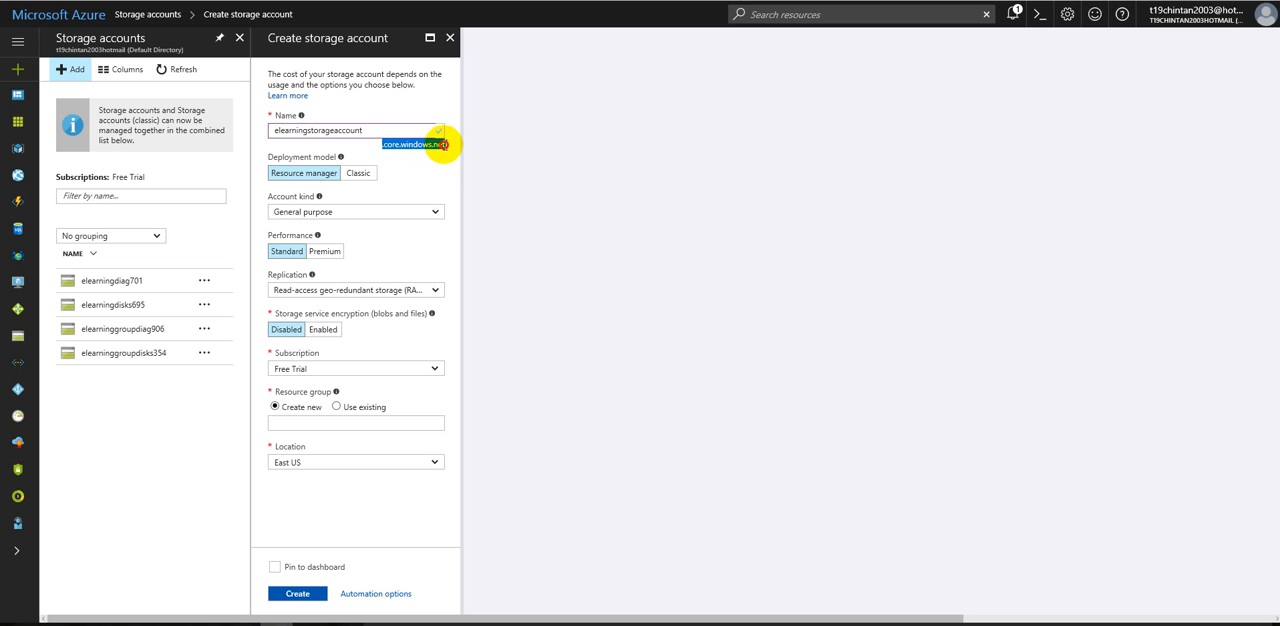
pyautogui.click(428, 157)
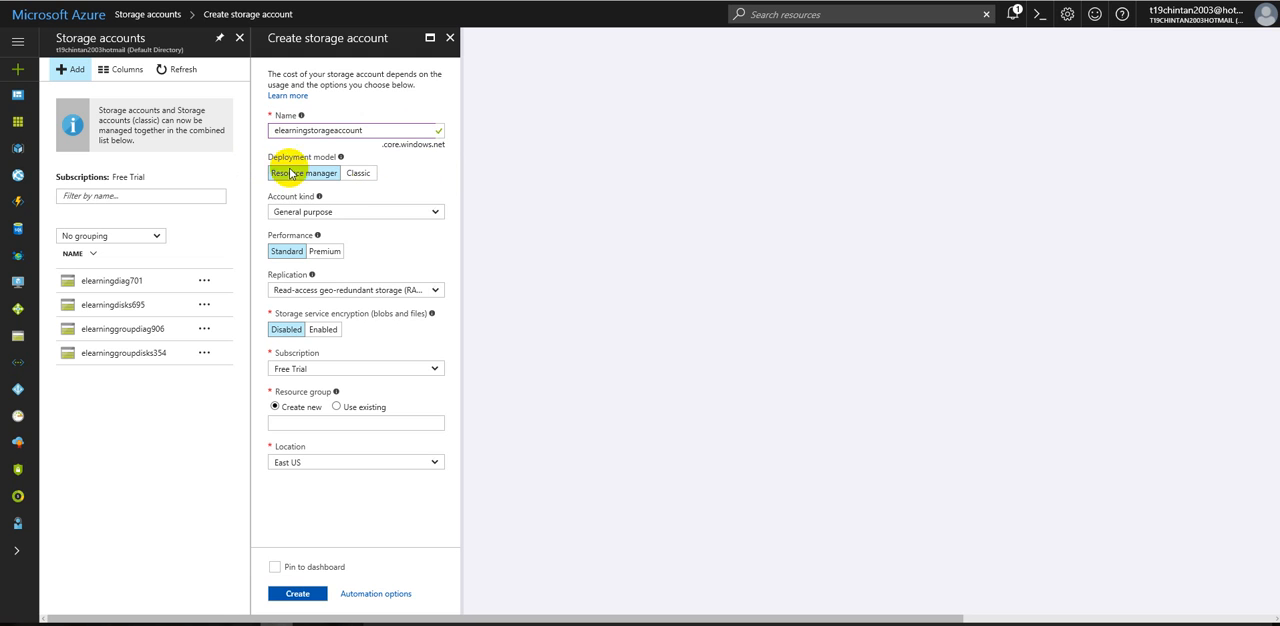
# Step: Keep the account kind as General purpose, then try Premium performance and check its replication options
pyautogui.click(334, 211)
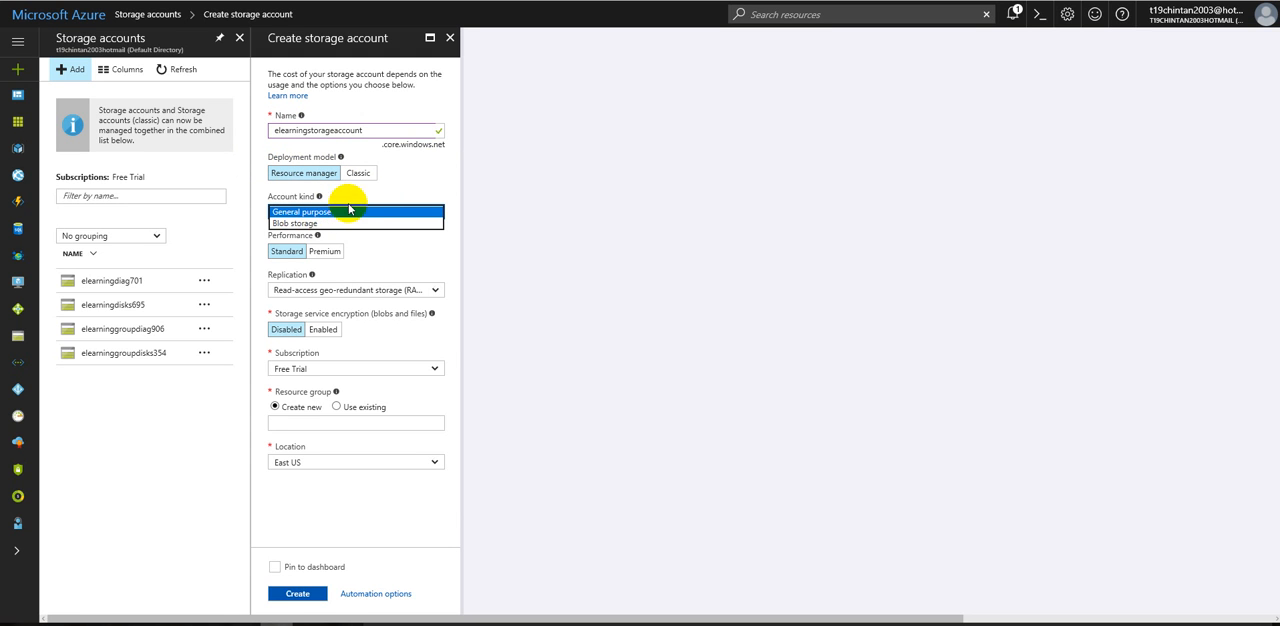
pyautogui.click(306, 211)
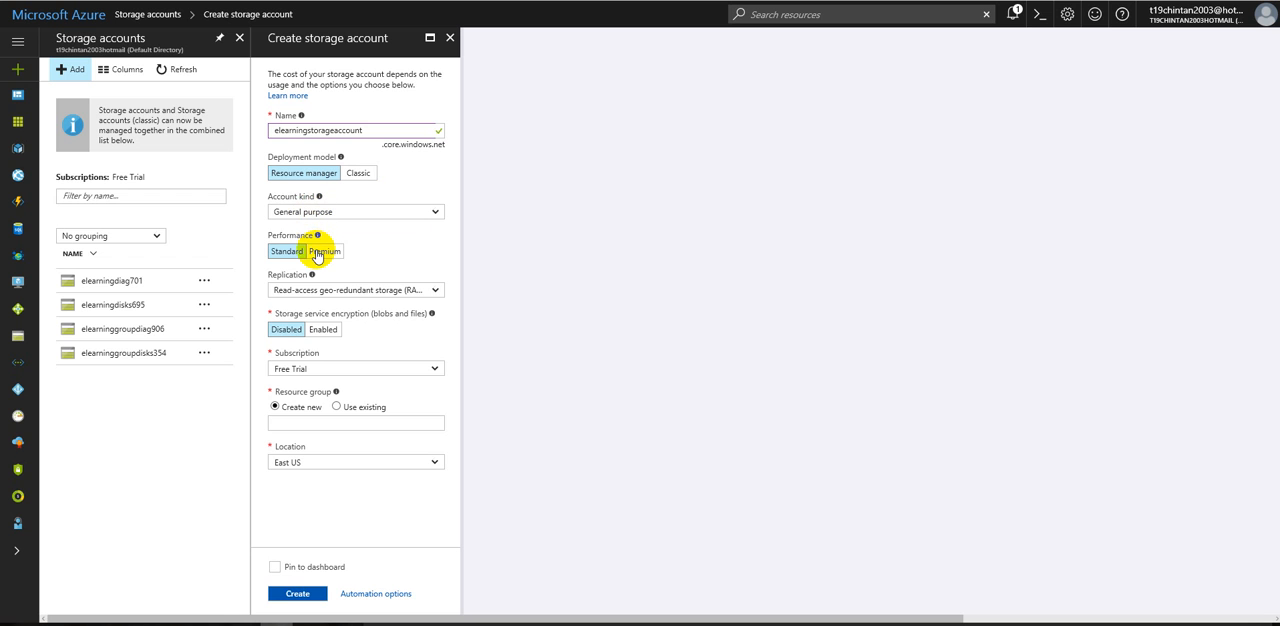
pyautogui.click(309, 251)
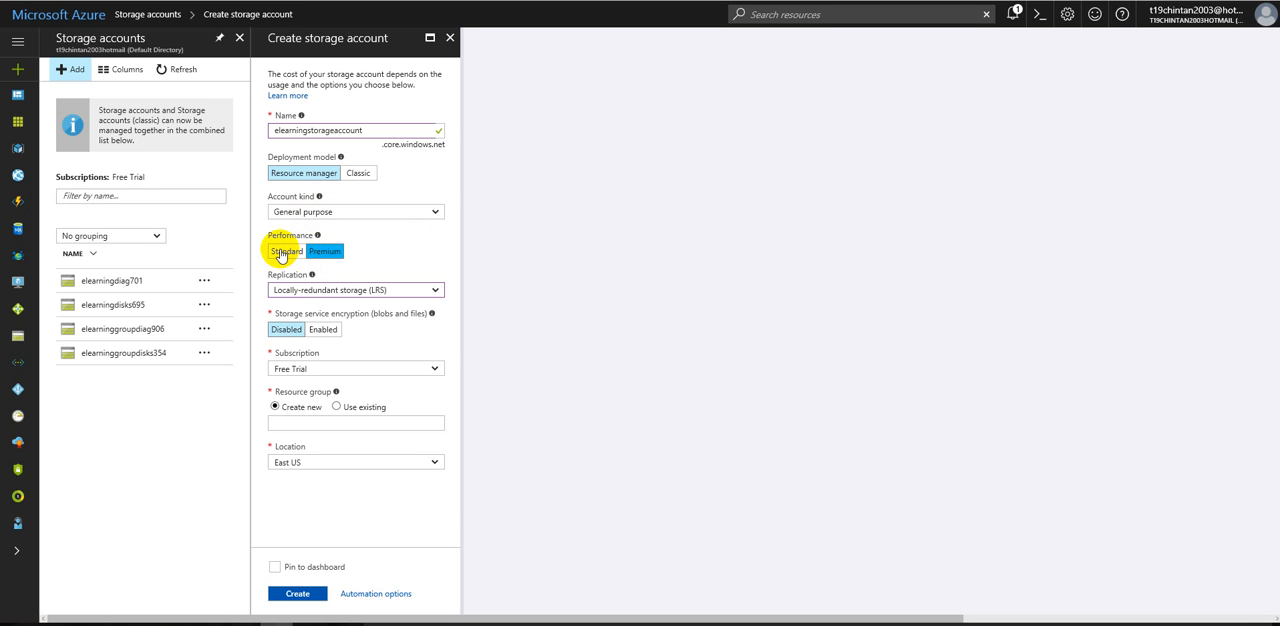
pyautogui.click(300, 289)
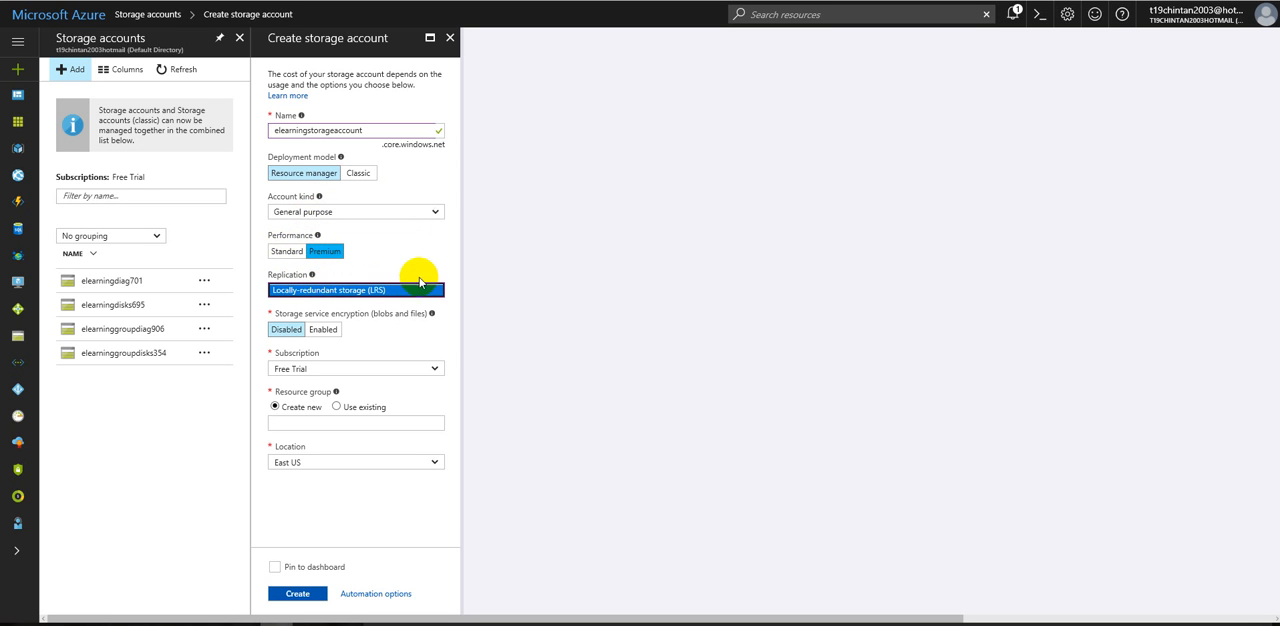
# Step: Set performance to Standard with Locally-redundant storage (LRS) replication, and enable storage service encryption for blobs and files
pyautogui.click(284, 251)
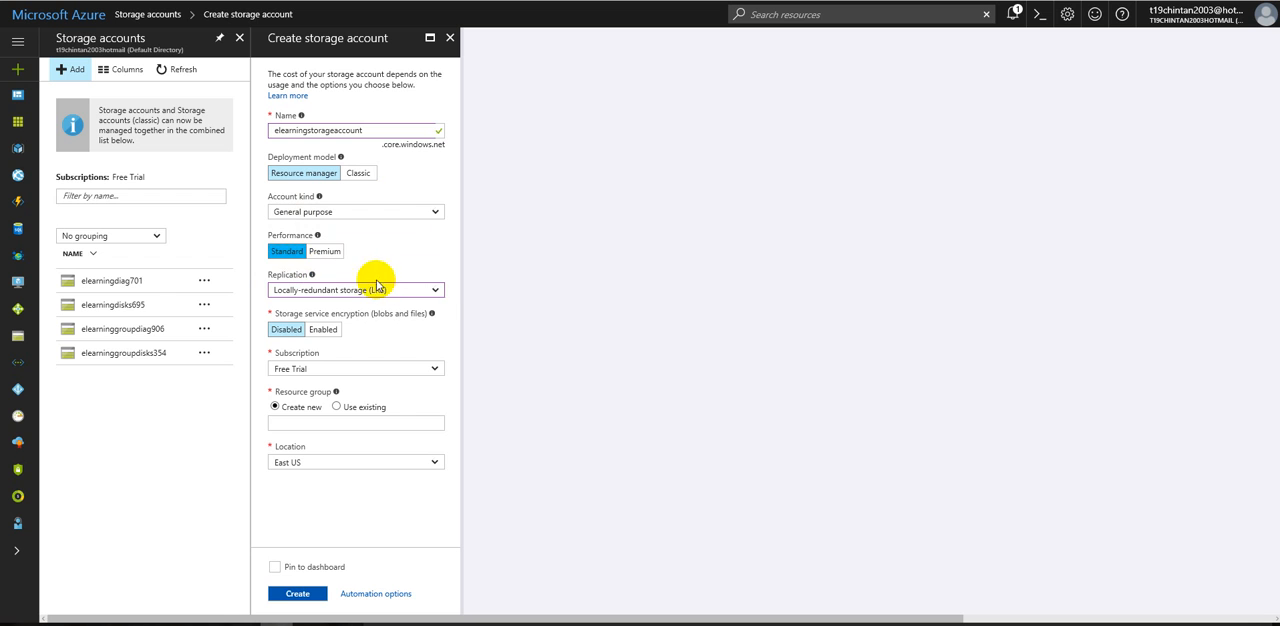
pyautogui.click(437, 290)
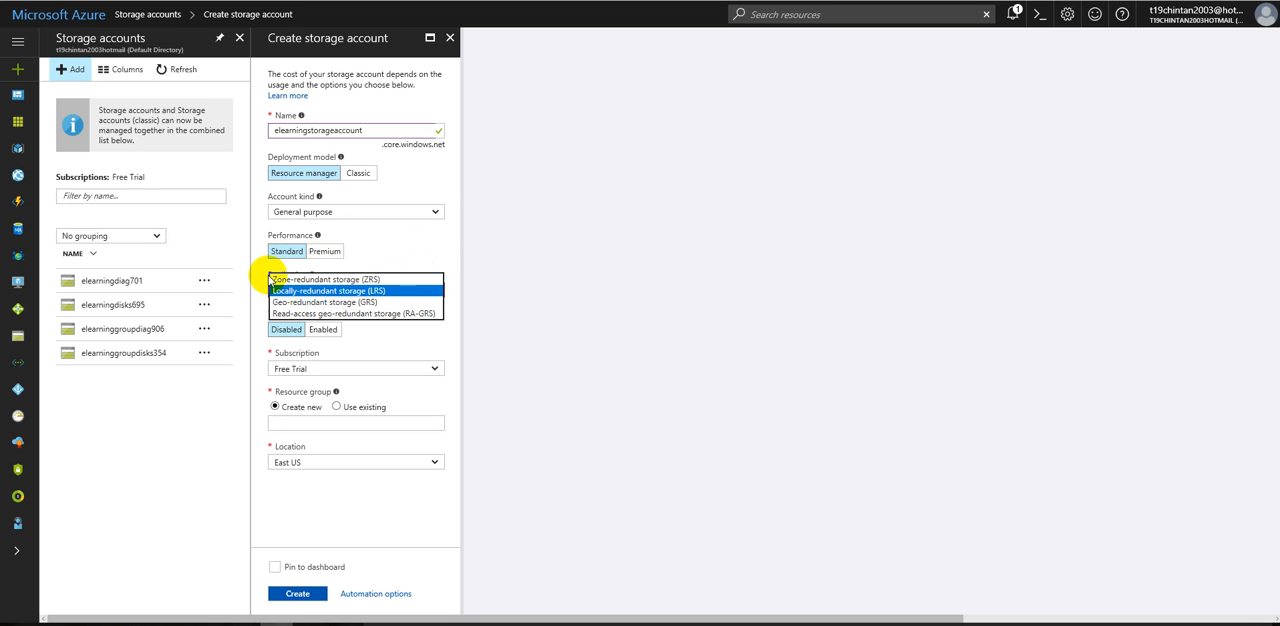
pyautogui.click(405, 245)
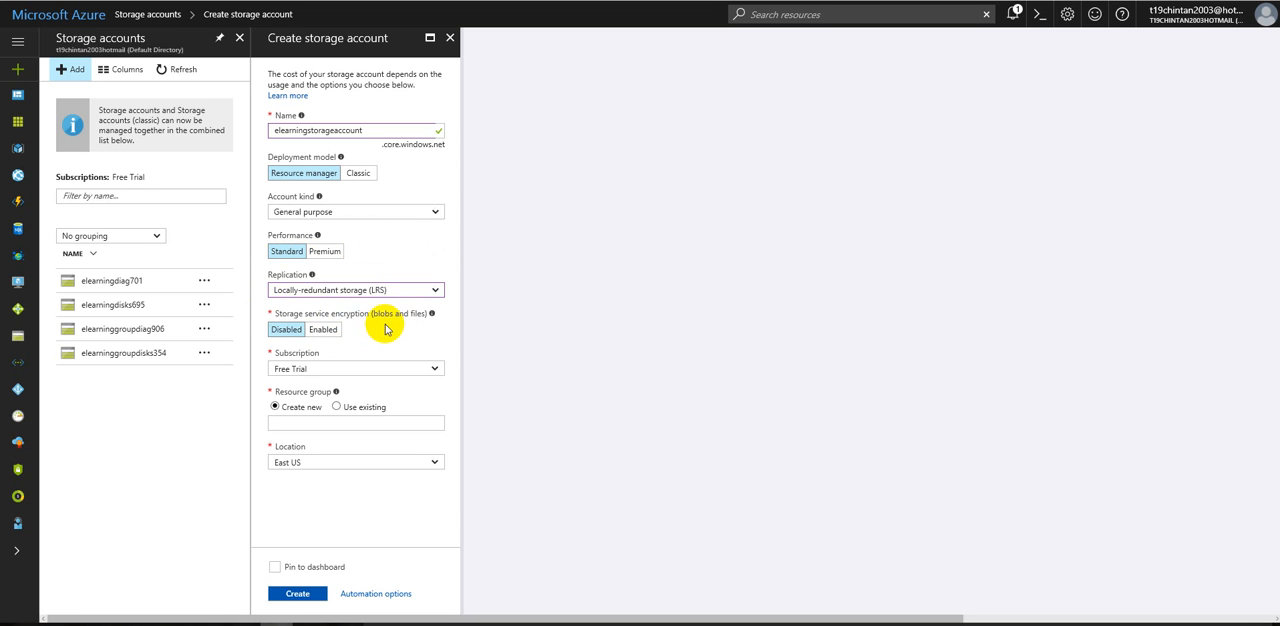
pyautogui.click(326, 331)
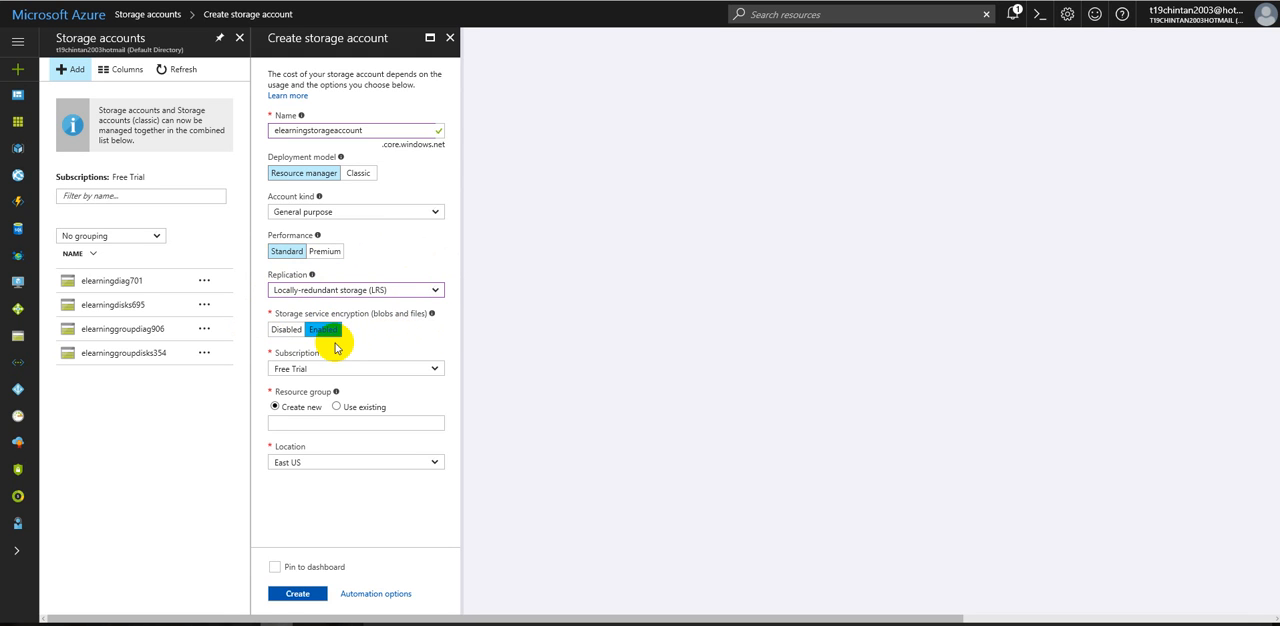
# Step: Disable storage service encryption and assign the account to the existing elearning resource group under the Free Trial subscription
pyautogui.click(277, 334)
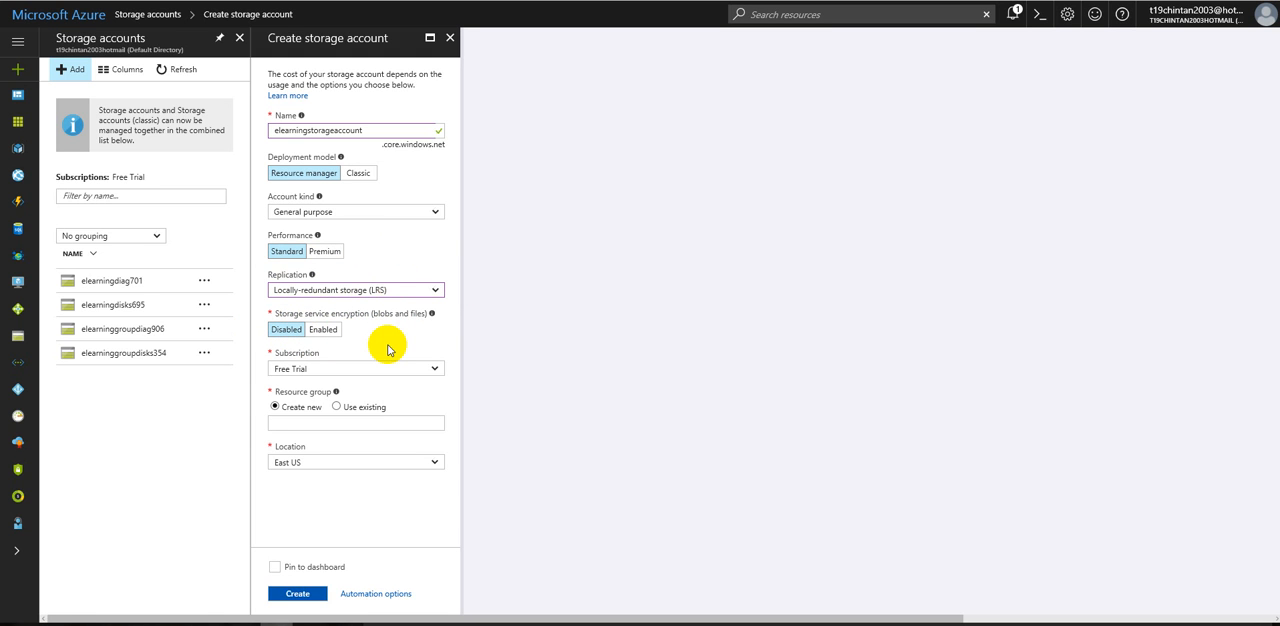
pyautogui.click(305, 368)
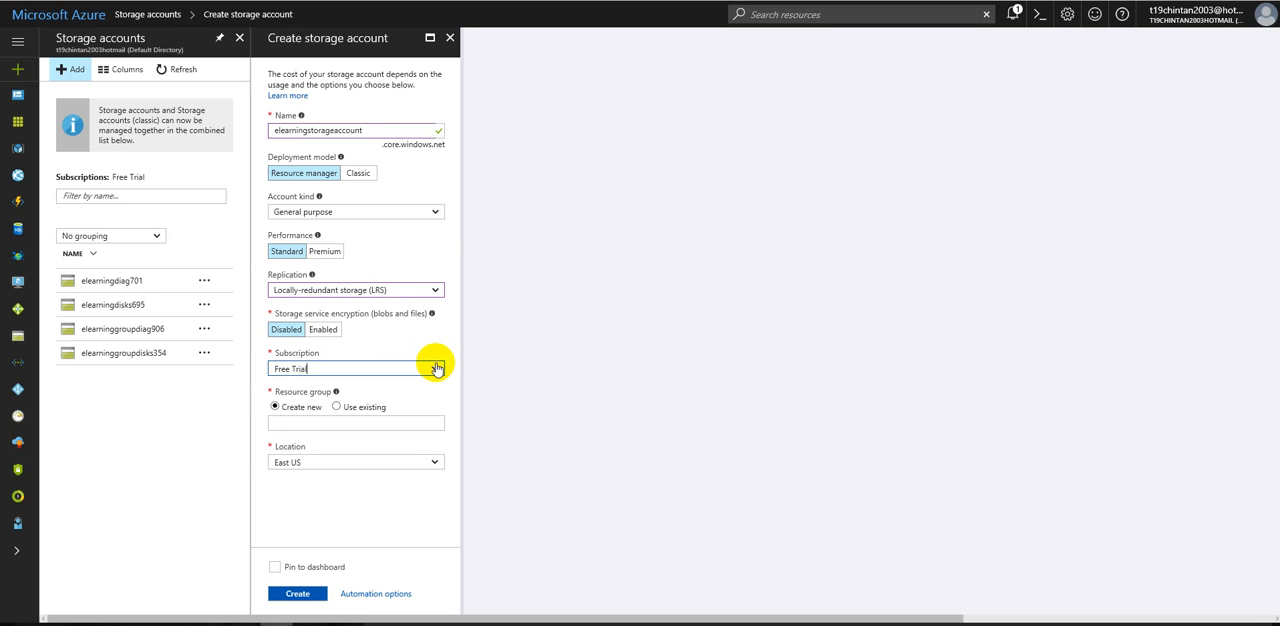
pyautogui.click(336, 407)
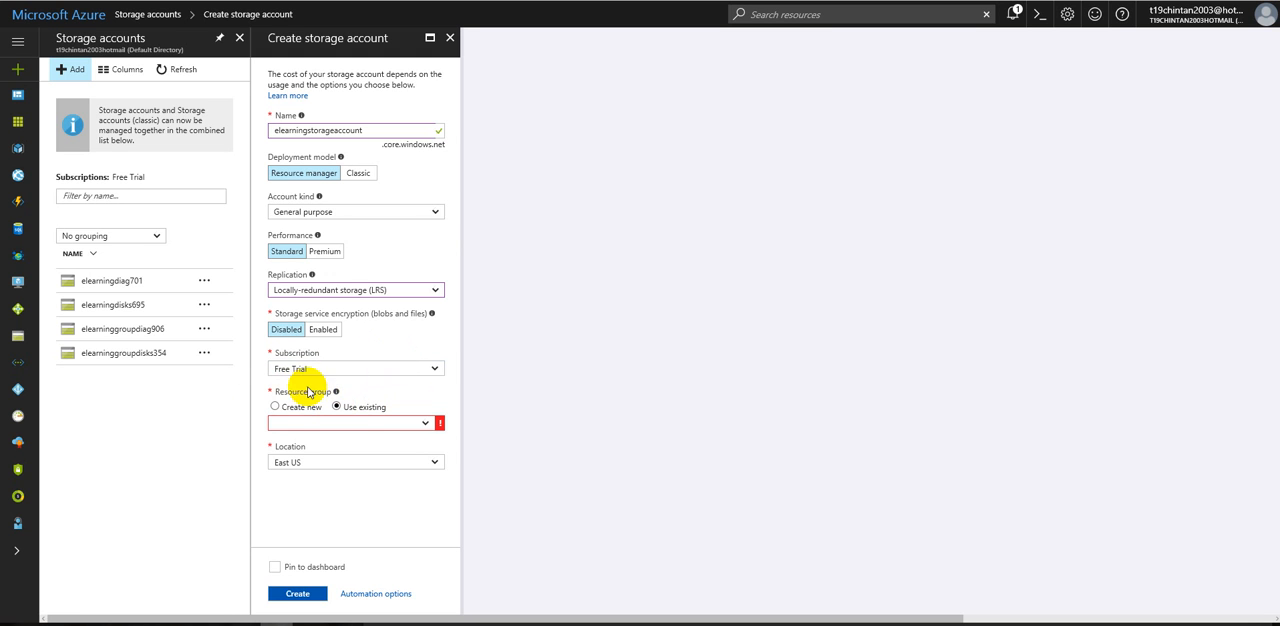
pyautogui.click(426, 424)
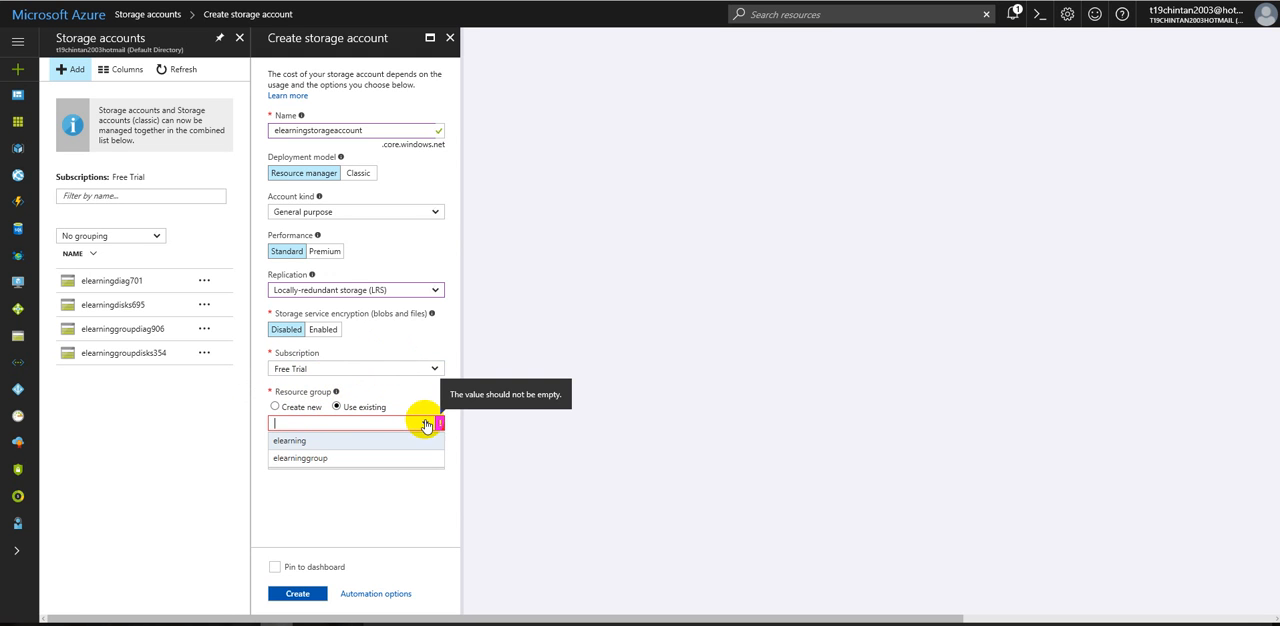
pyautogui.click(297, 445)
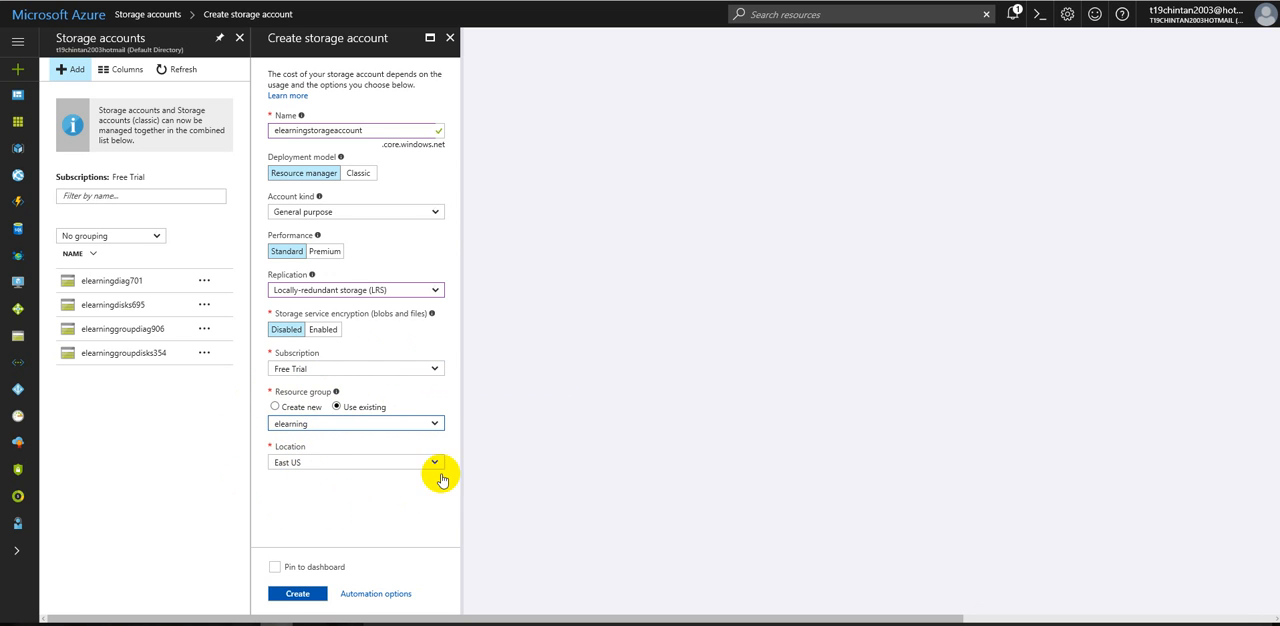
# Step: Choose to pin the account to the dashboard and, after checking the automation options, create the storage account
pyautogui.click(276, 567)
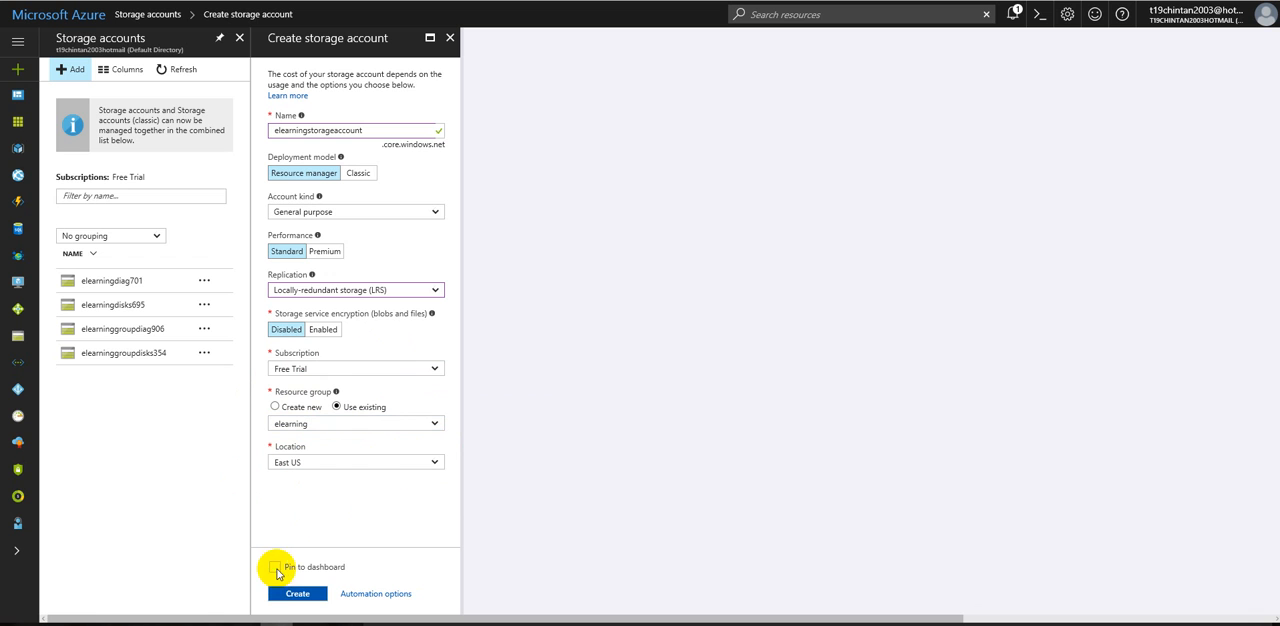
pyautogui.click(363, 594)
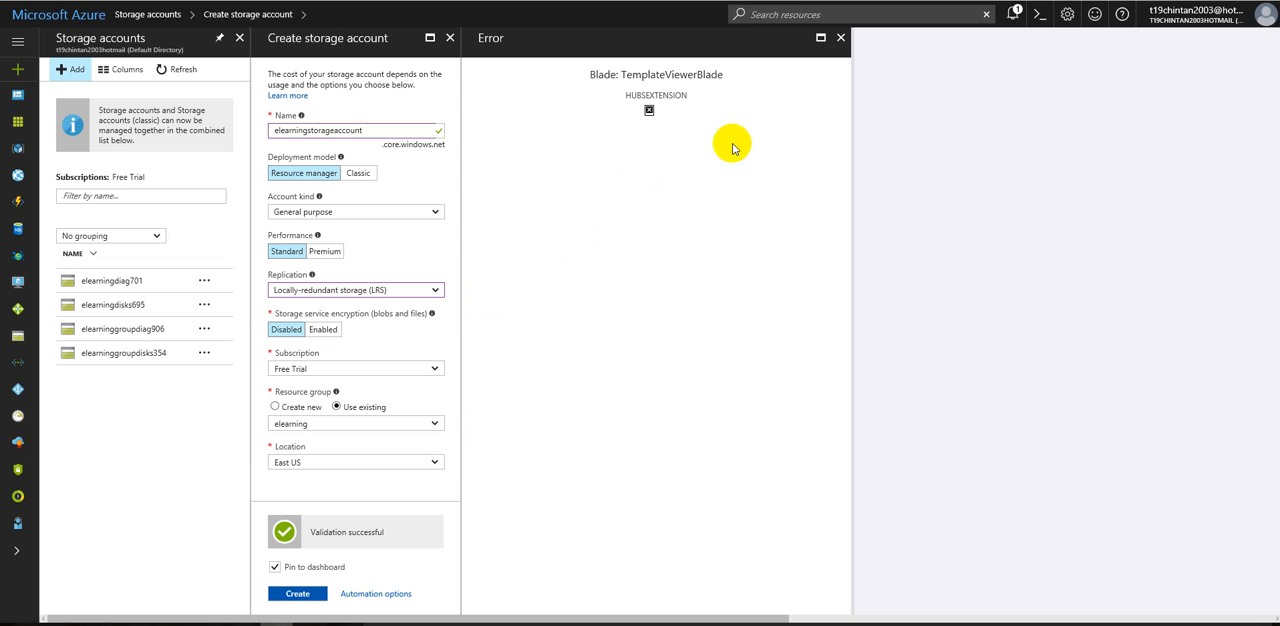
pyautogui.click(841, 38)
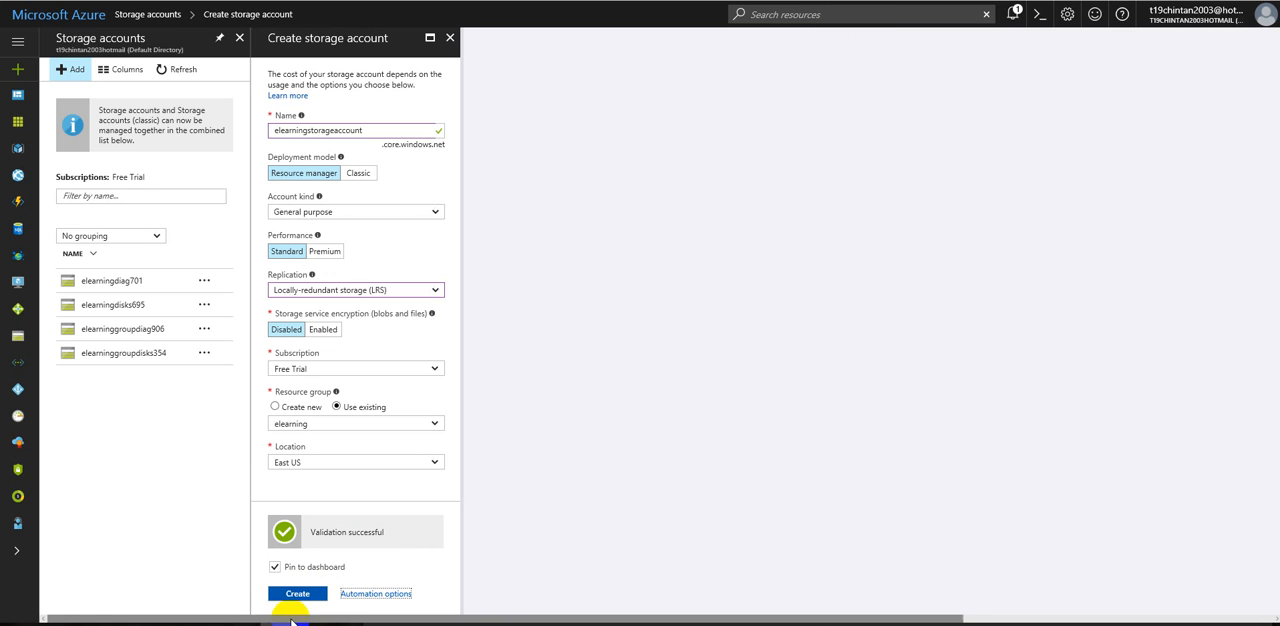
pyautogui.click(296, 594)
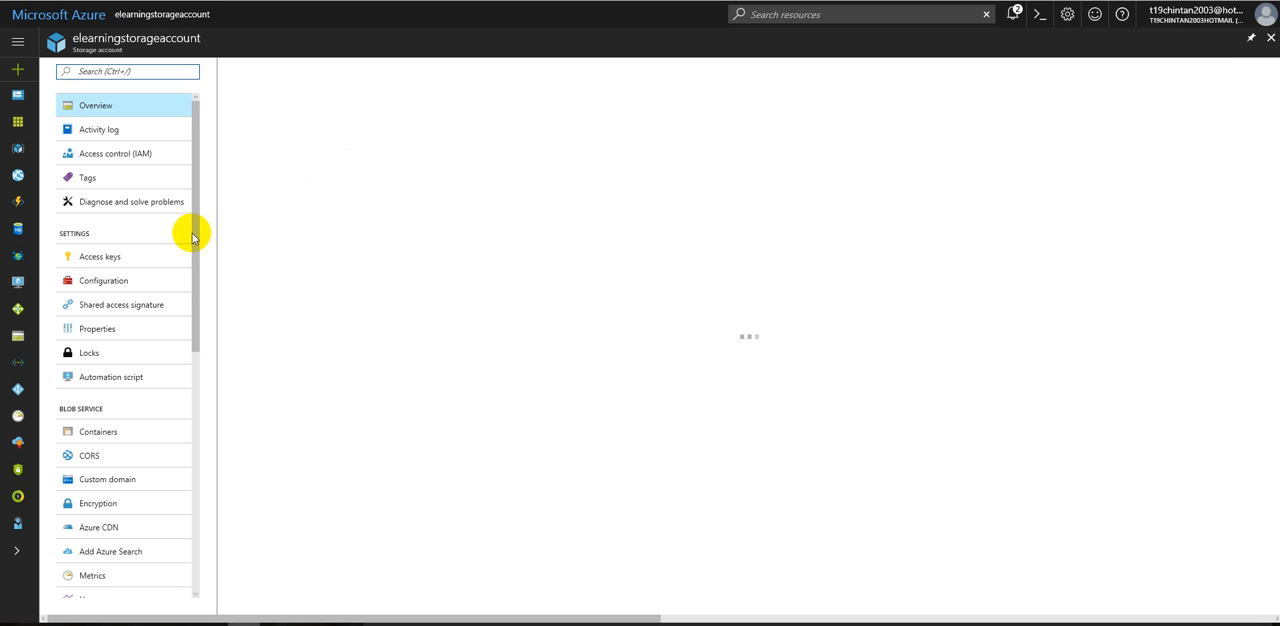
# Step: Look through the new elearningstorageaccount's overview and settings, and start adding an alert rule under its monitoring section
pyautogui.scroll(-2, 193, 293)
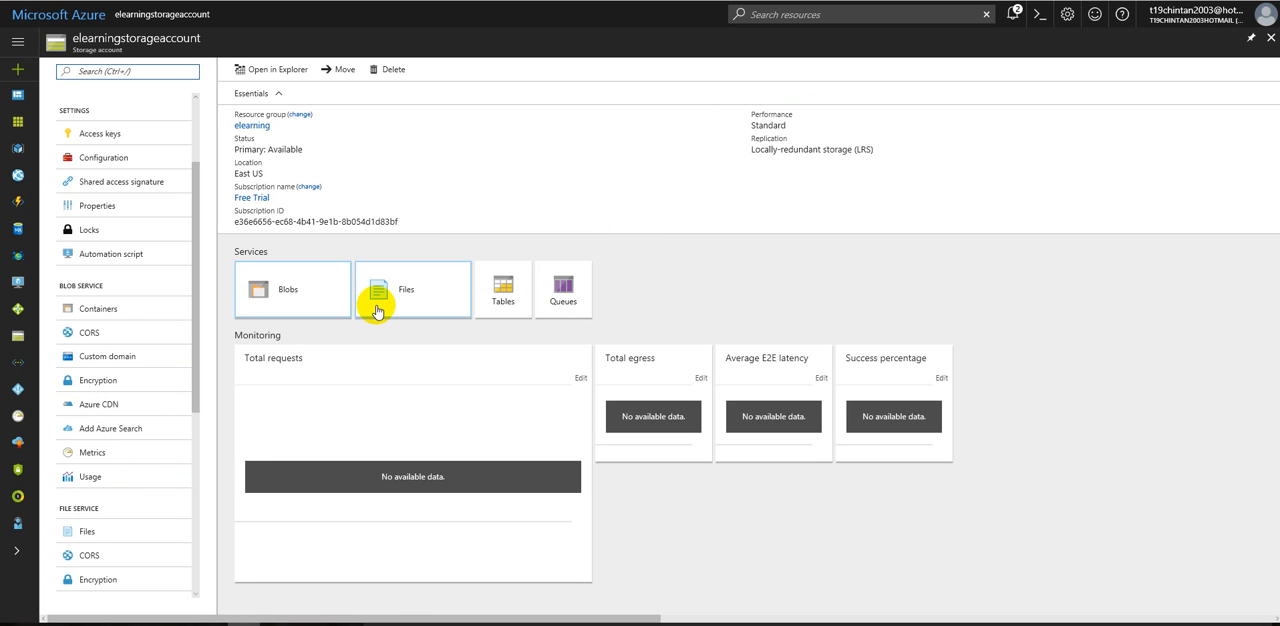
pyautogui.moveTo(194, 335); pyautogui.dragTo(189, 251)
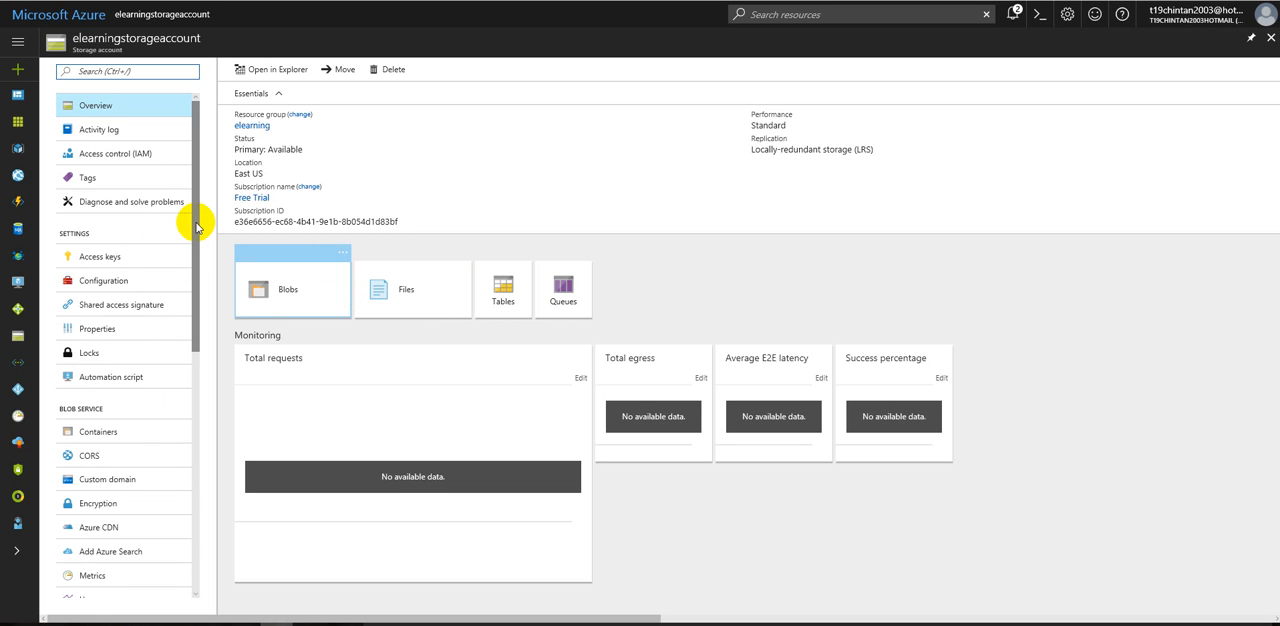
pyautogui.scroll(-3, 134, 525)
pyautogui.scroll(-2, 165, 500)
pyautogui.click(90, 509)
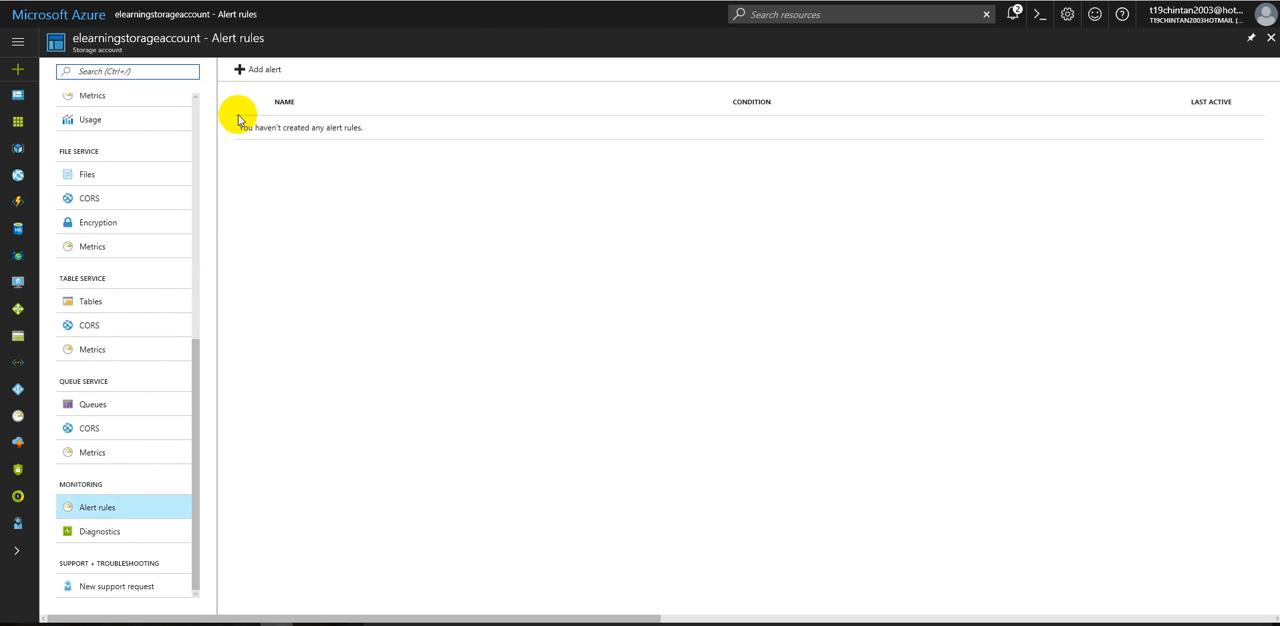
pyautogui.click(267, 66)
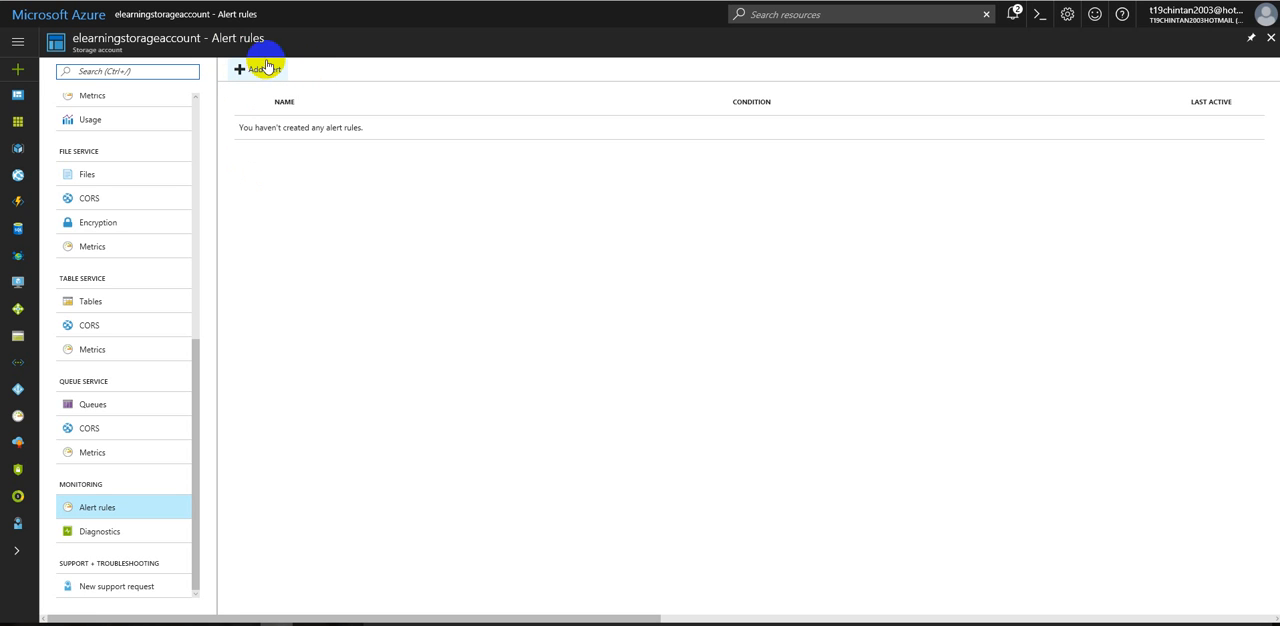
pyautogui.click(262, 70)
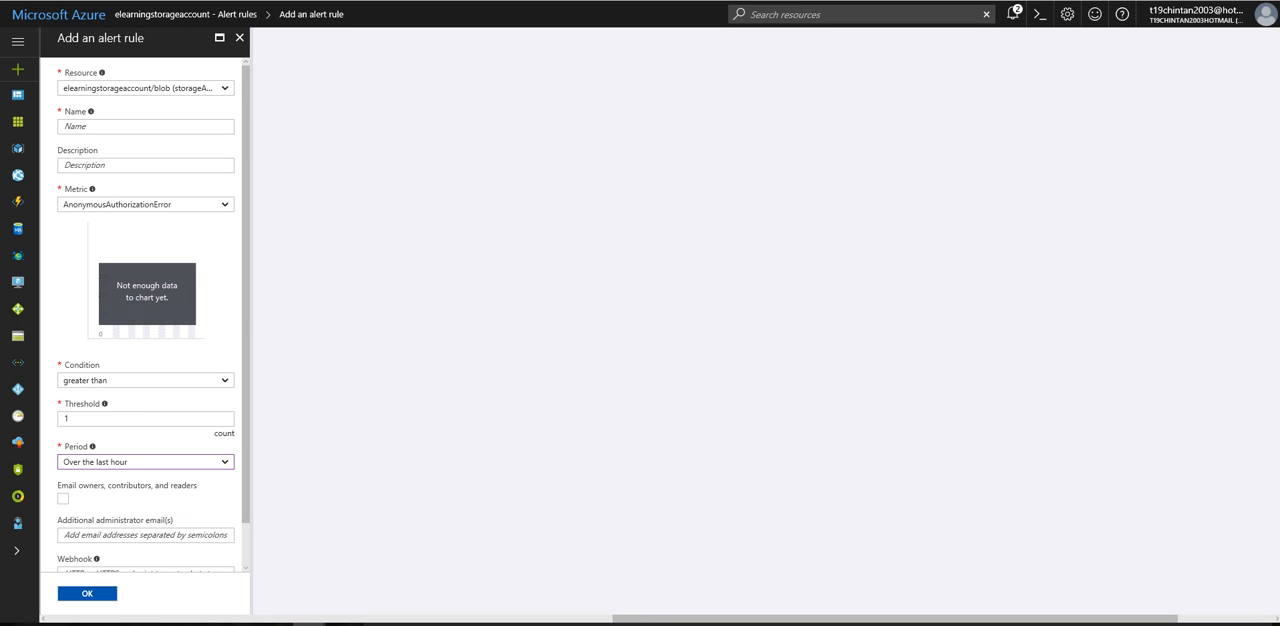
# Step: Name the alert rule storageamount and set its metric to Capacity
pyautogui.click(107, 126)
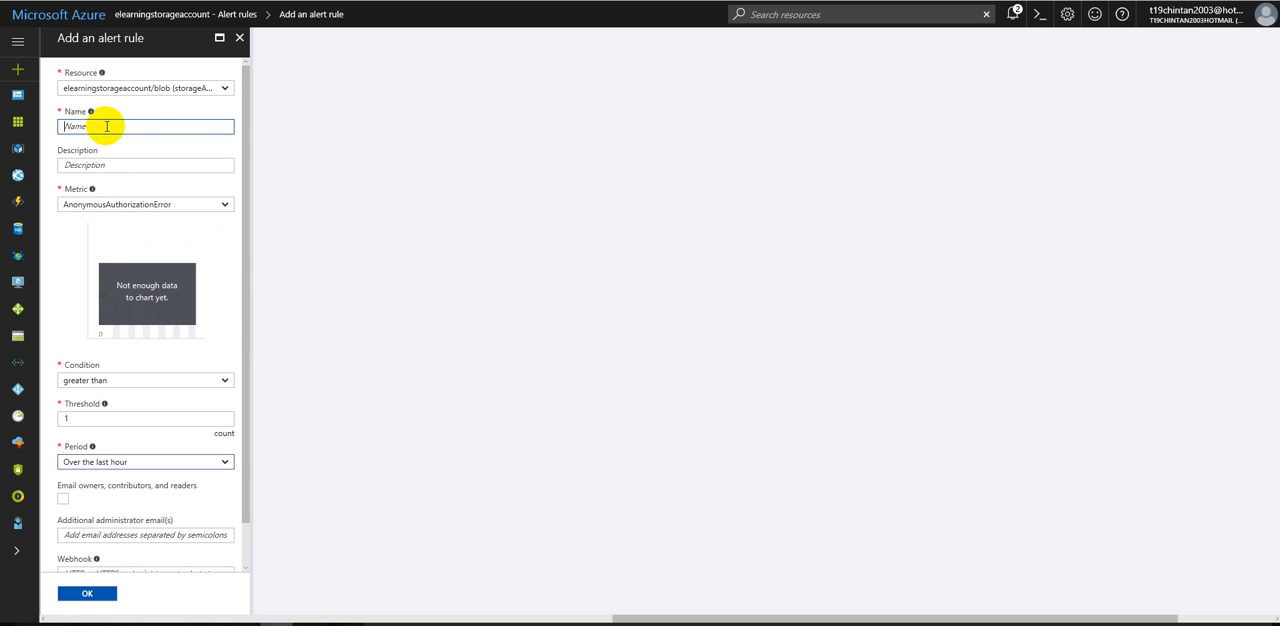
pyautogui.write('storag')
pyautogui.write('eaccount')
pyautogui.press('Tab')
pyautogui.click(101, 204)
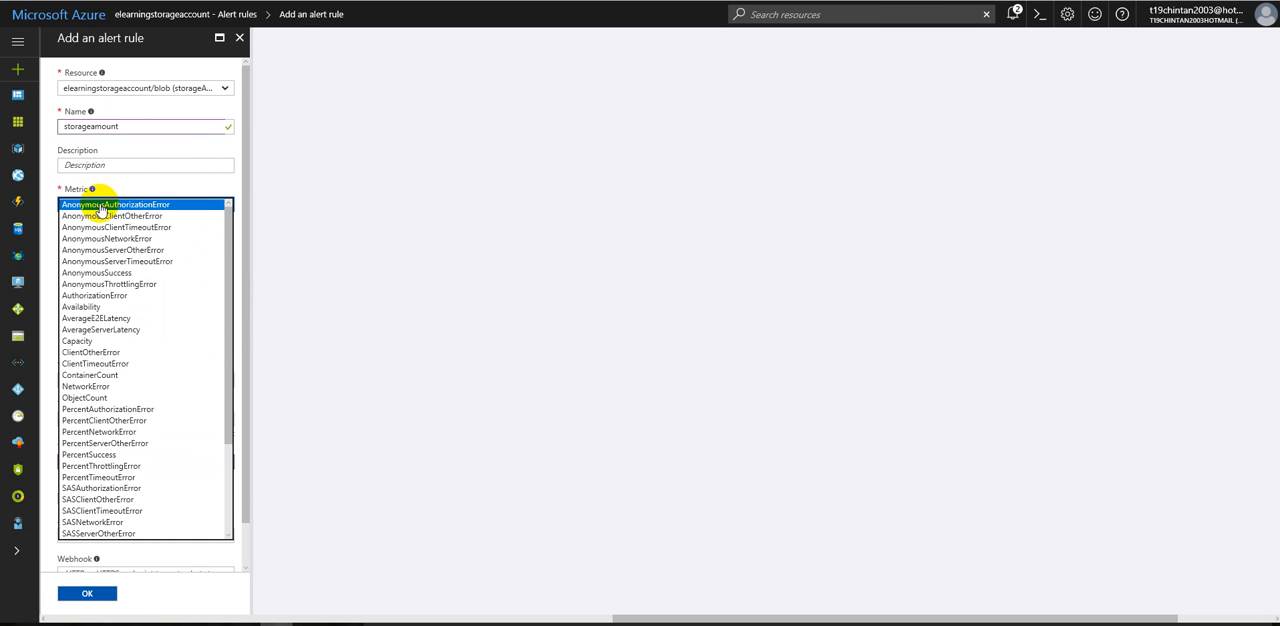
pyautogui.click(96, 344)
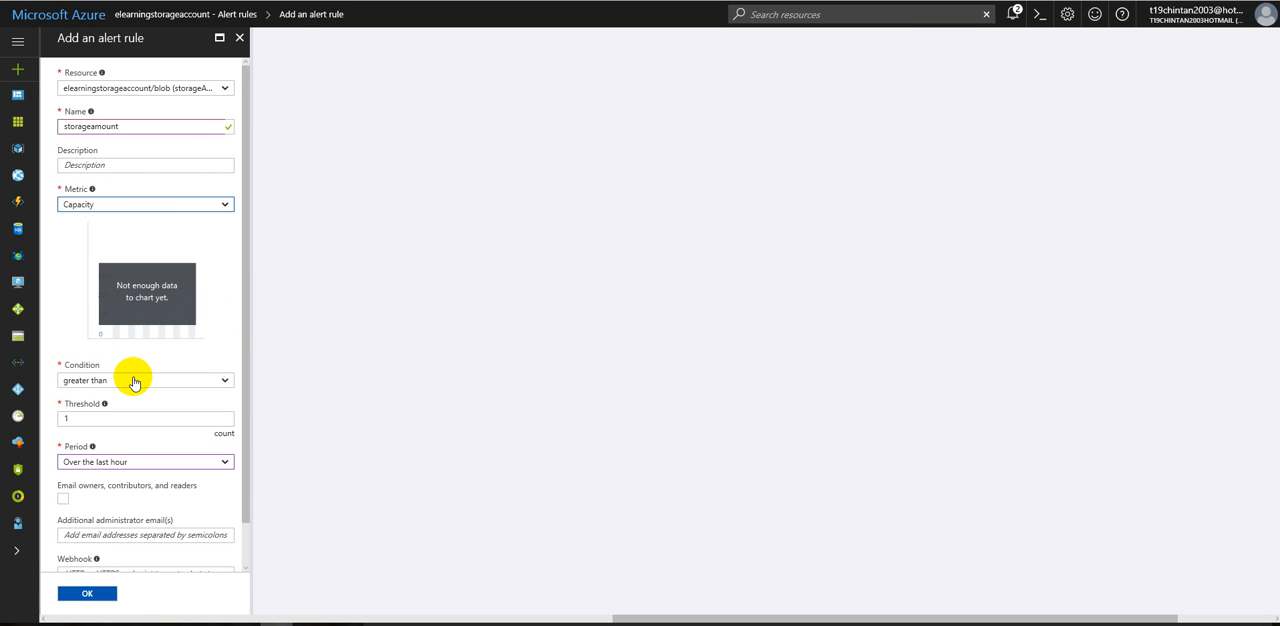
# Step: Set the alert threshold to 100000 bytes, keep the period over the last 24 hours, and create the rule
pyautogui.click(95, 417)
pyautogui.write('1')
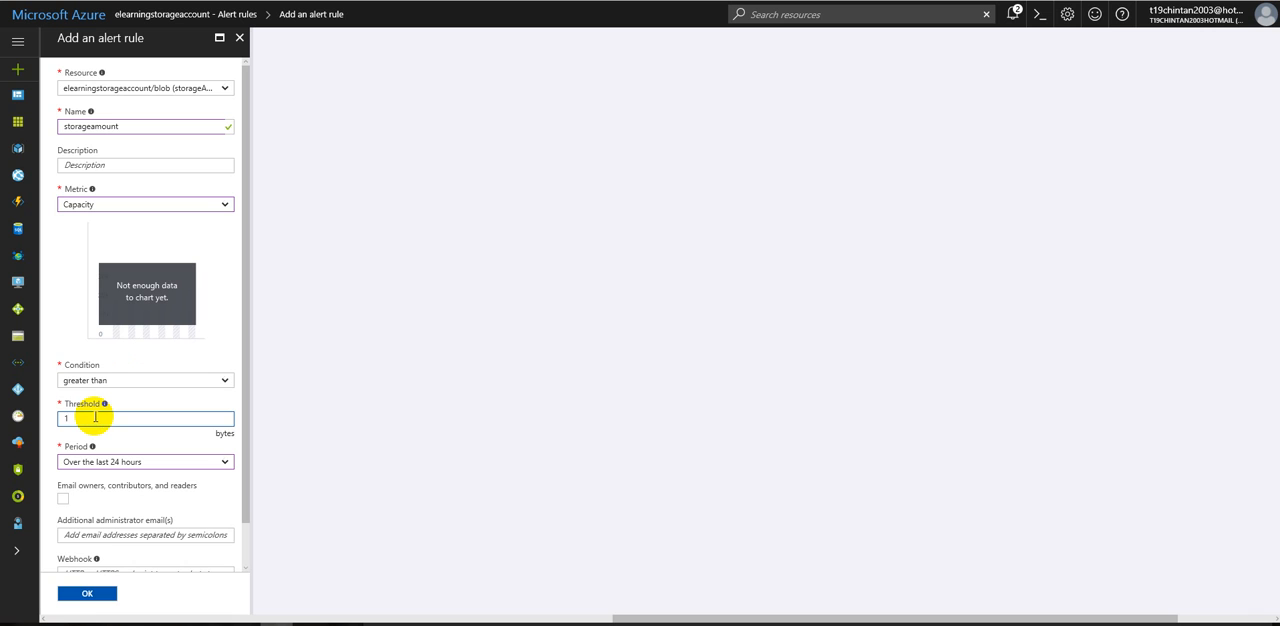
pyautogui.write('00000')
pyautogui.click(117, 465)
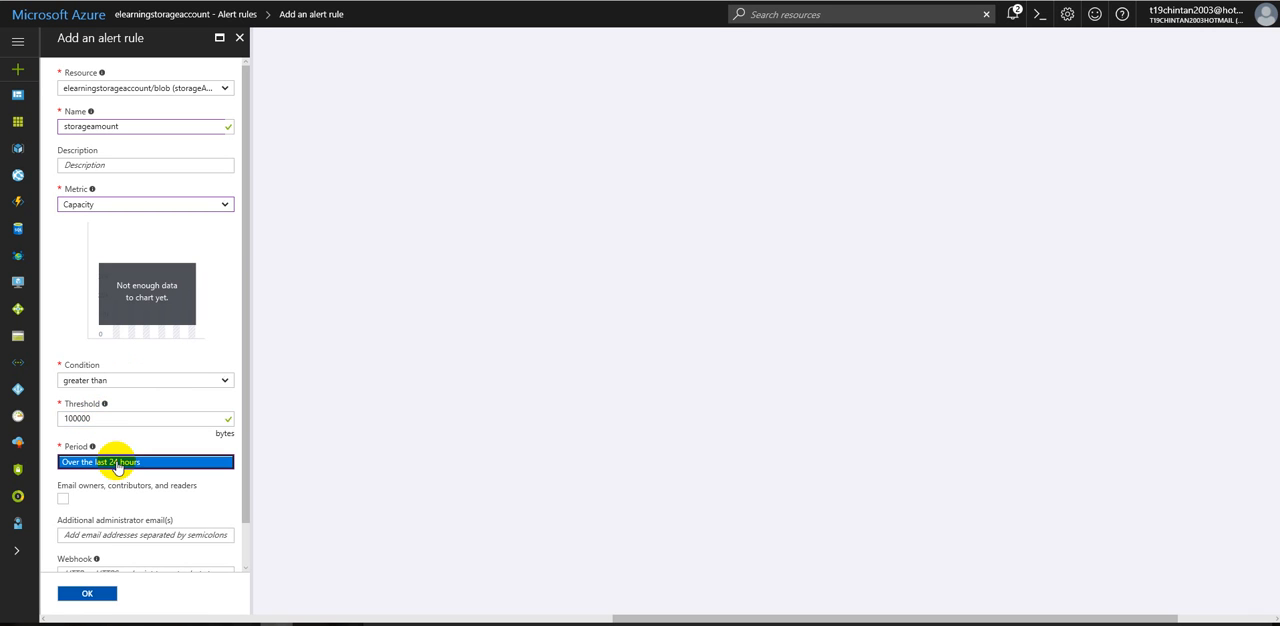
pyautogui.moveTo(246, 432); pyautogui.dragTo(243, 503)
pyautogui.click(120, 480)
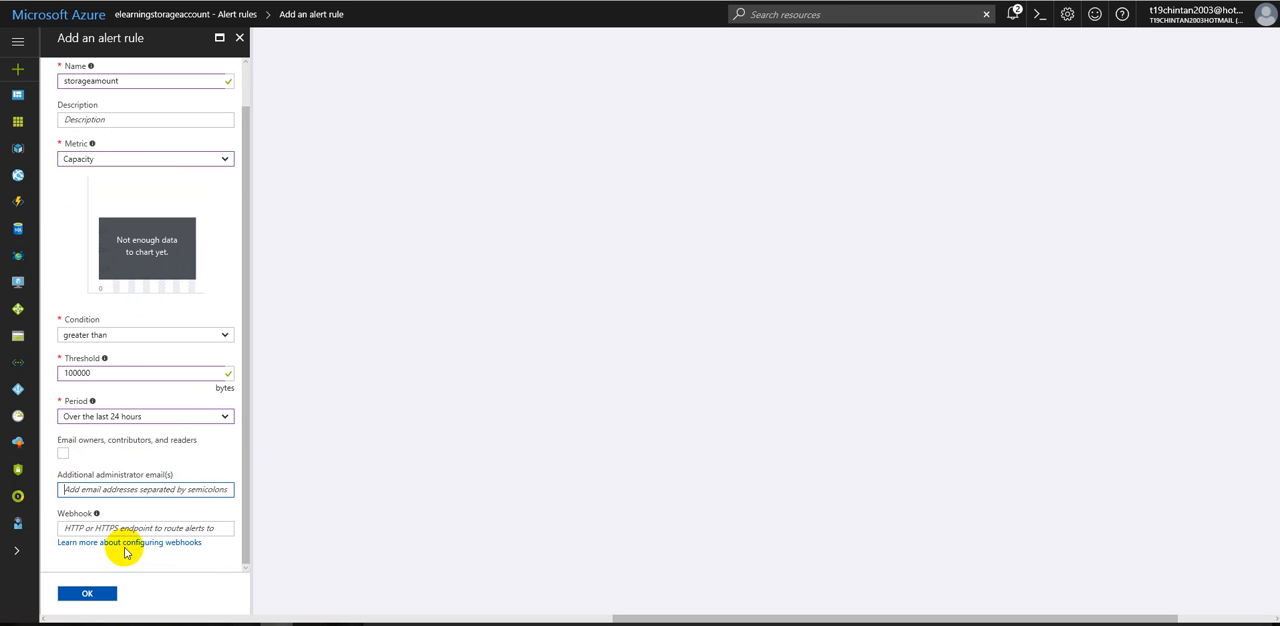
pyautogui.click(92, 592)
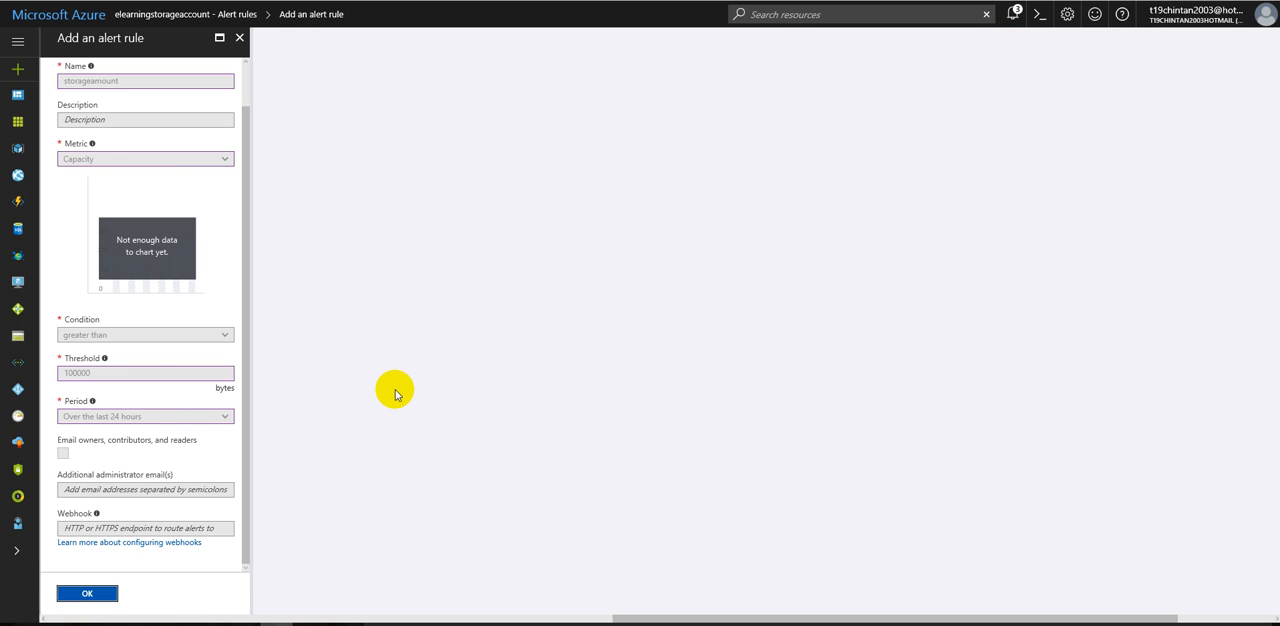
# Step: Look at the new support request form, close it, and review the storage account's Diagnostics settings
pyautogui.click(247, 76)
pyautogui.moveTo(247, 76); pyautogui.dragTo(248, 154)
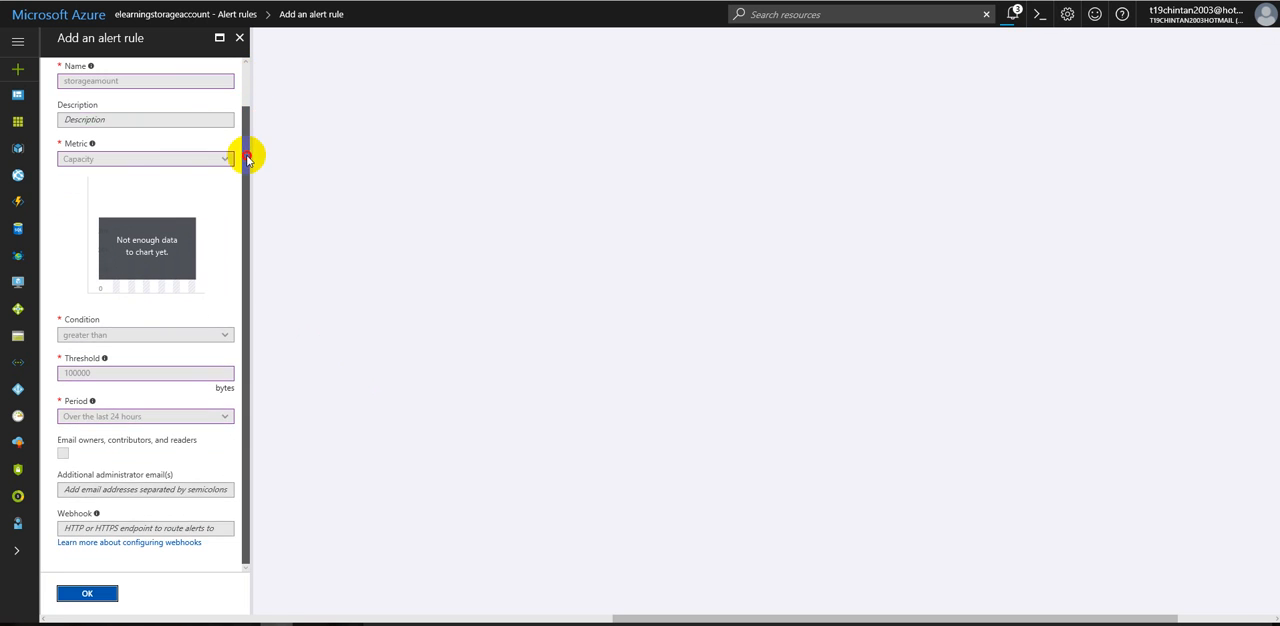
pyautogui.click(93, 595)
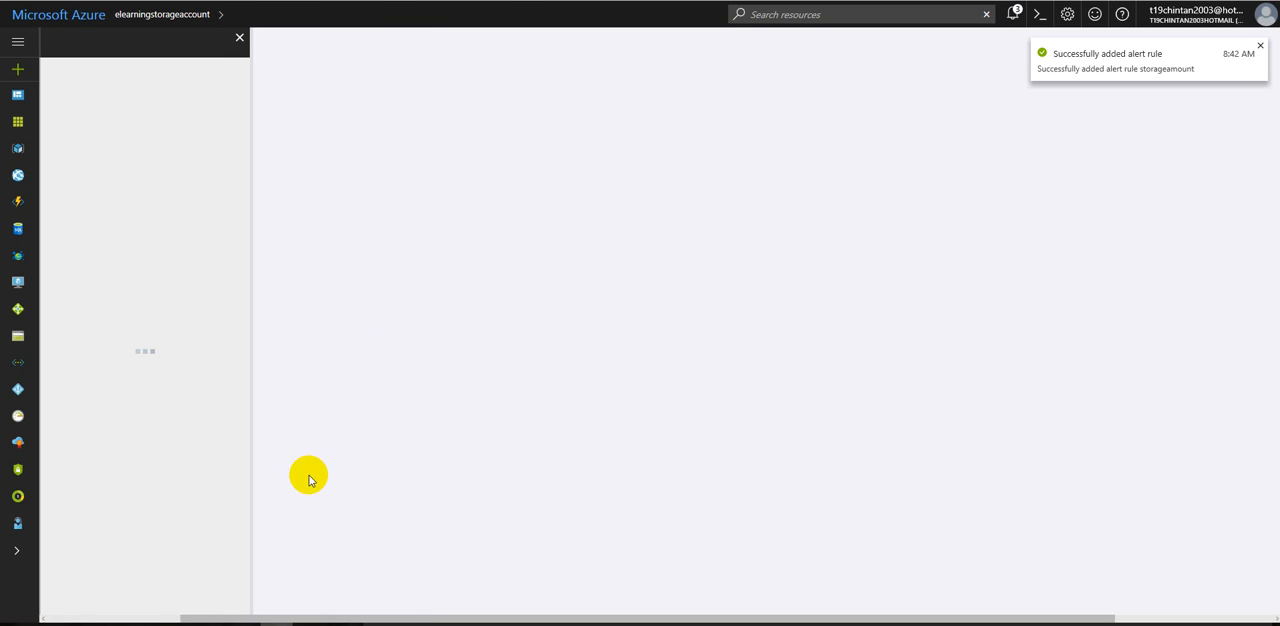
pyautogui.click(239, 37)
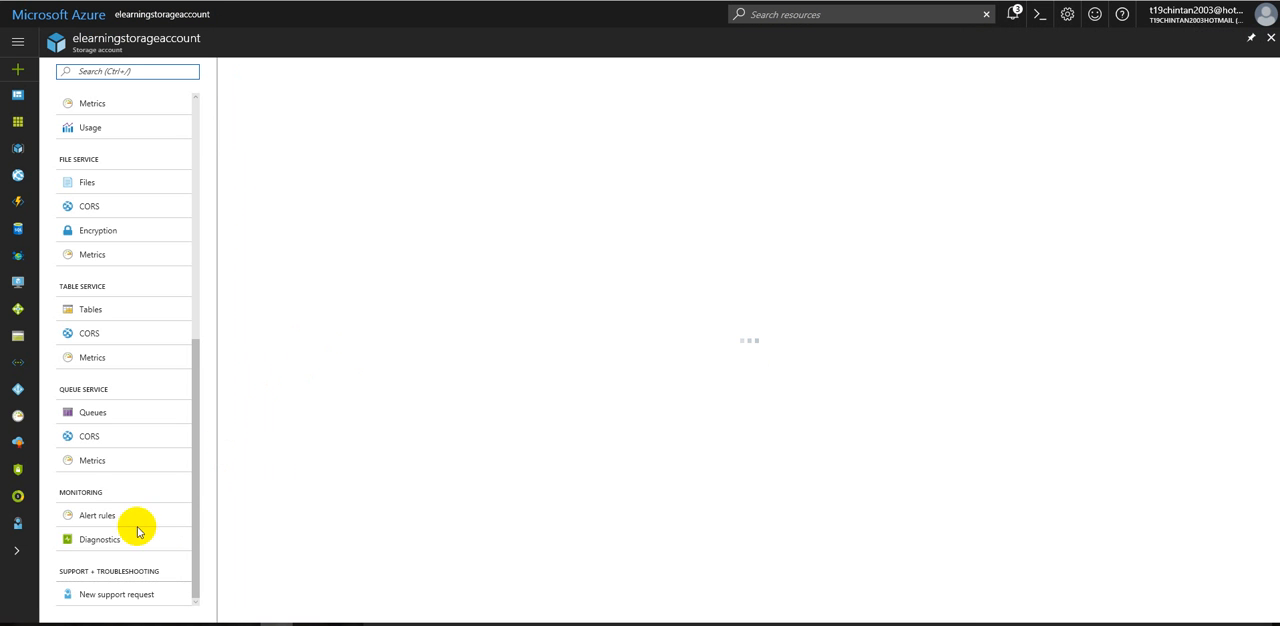
pyautogui.click(104, 541)
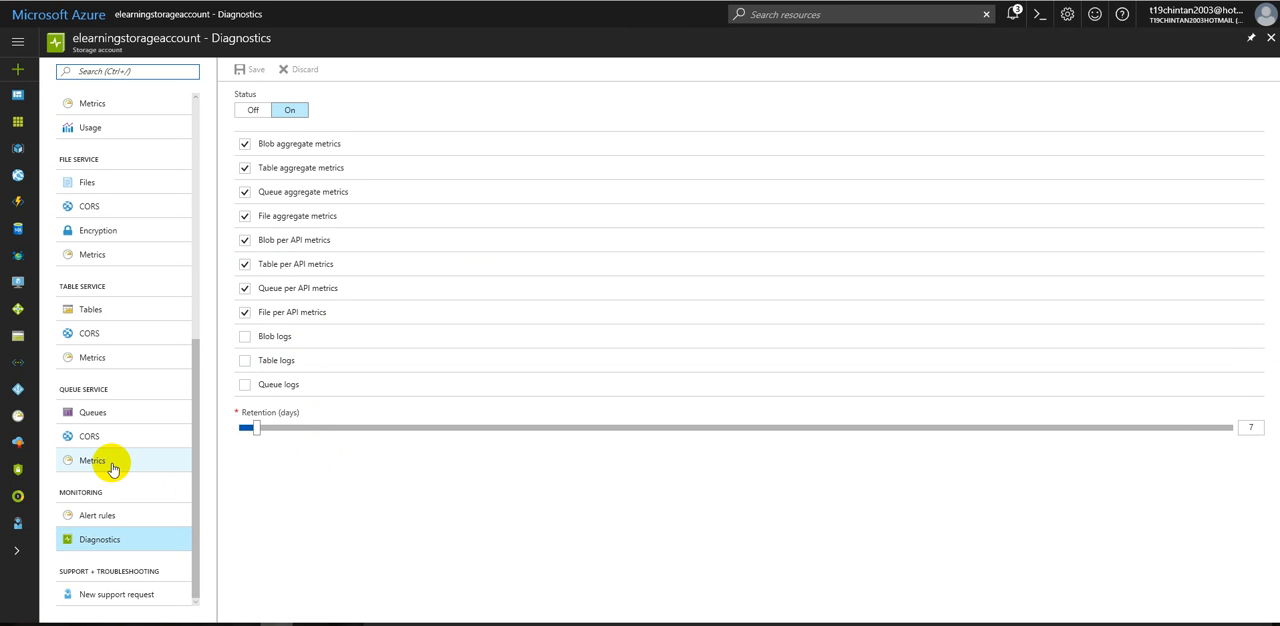
pyautogui.scroll(5, 113, 468)
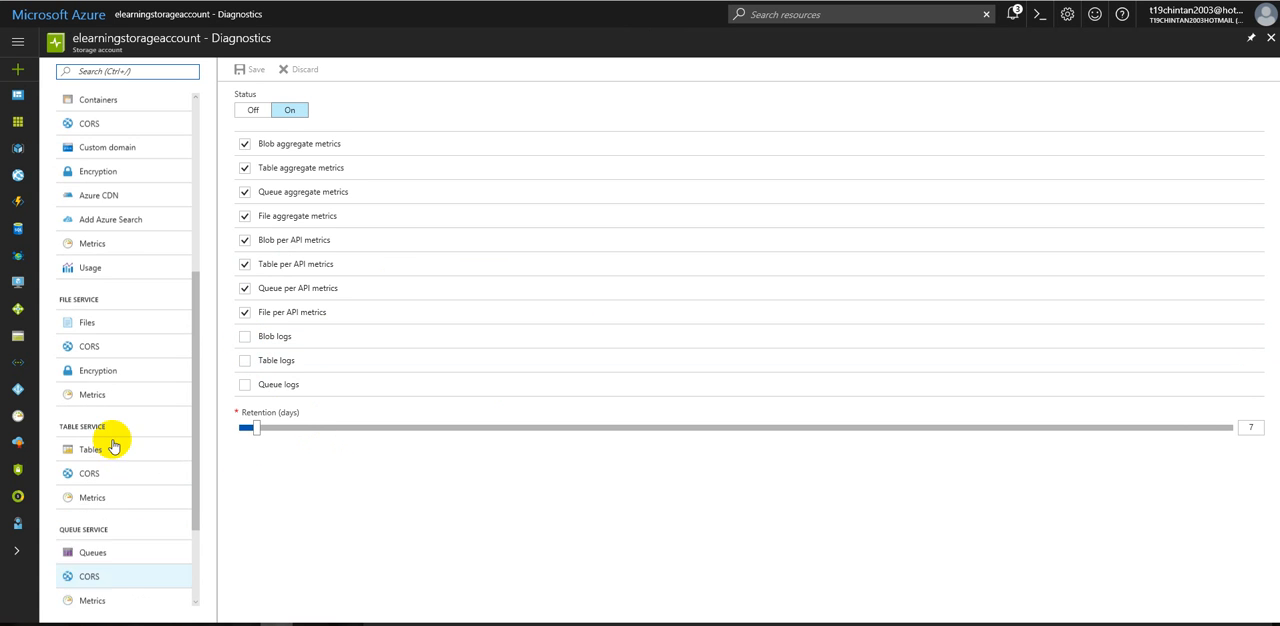
# Step: Return to the storage account overview, open its File service and highlight the file service endpoint URL
pyautogui.click(105, 106)
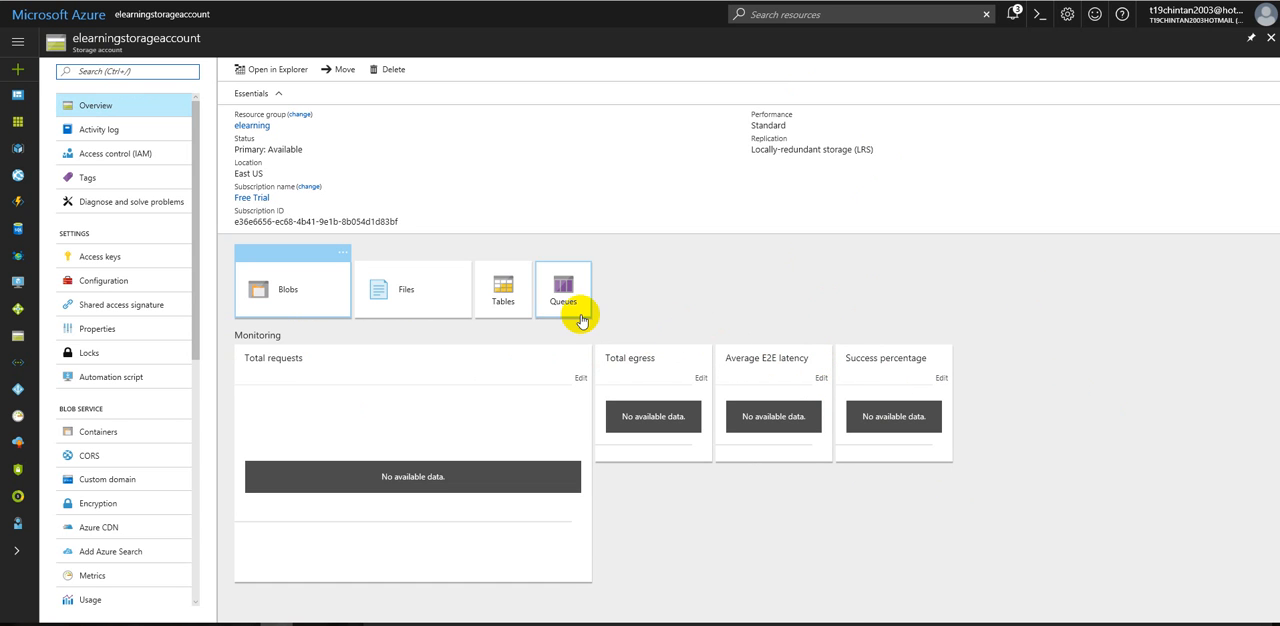
pyautogui.click(416, 290)
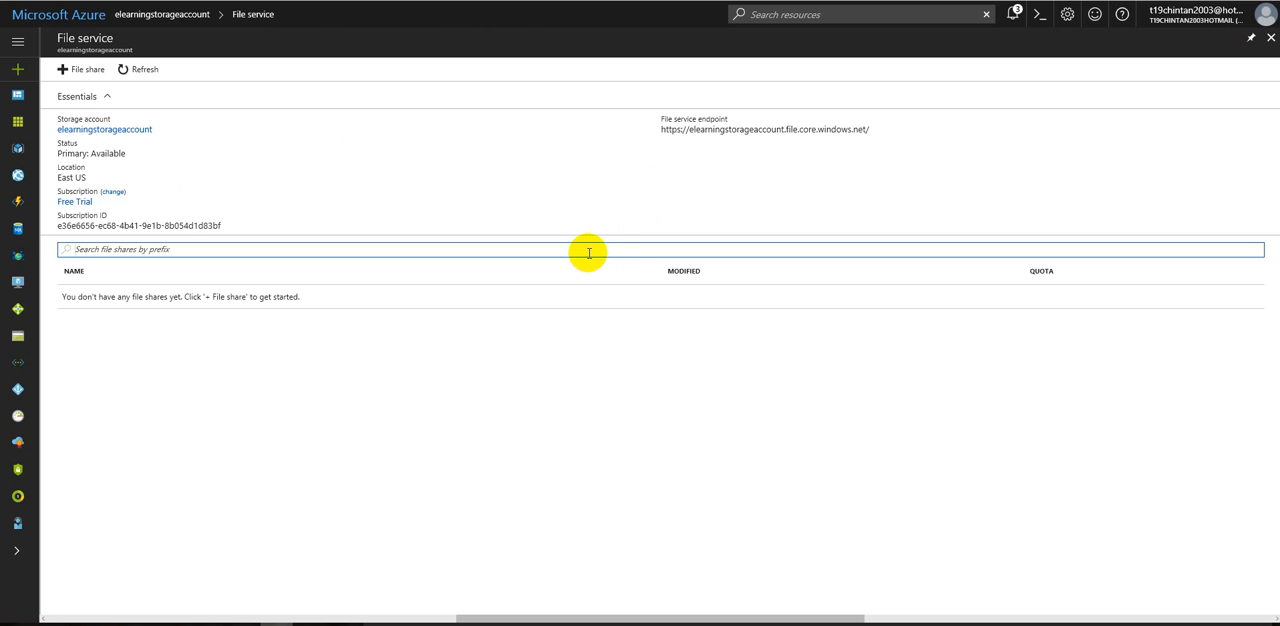
pyautogui.moveTo(540, 145); pyautogui.dragTo(875, 127)
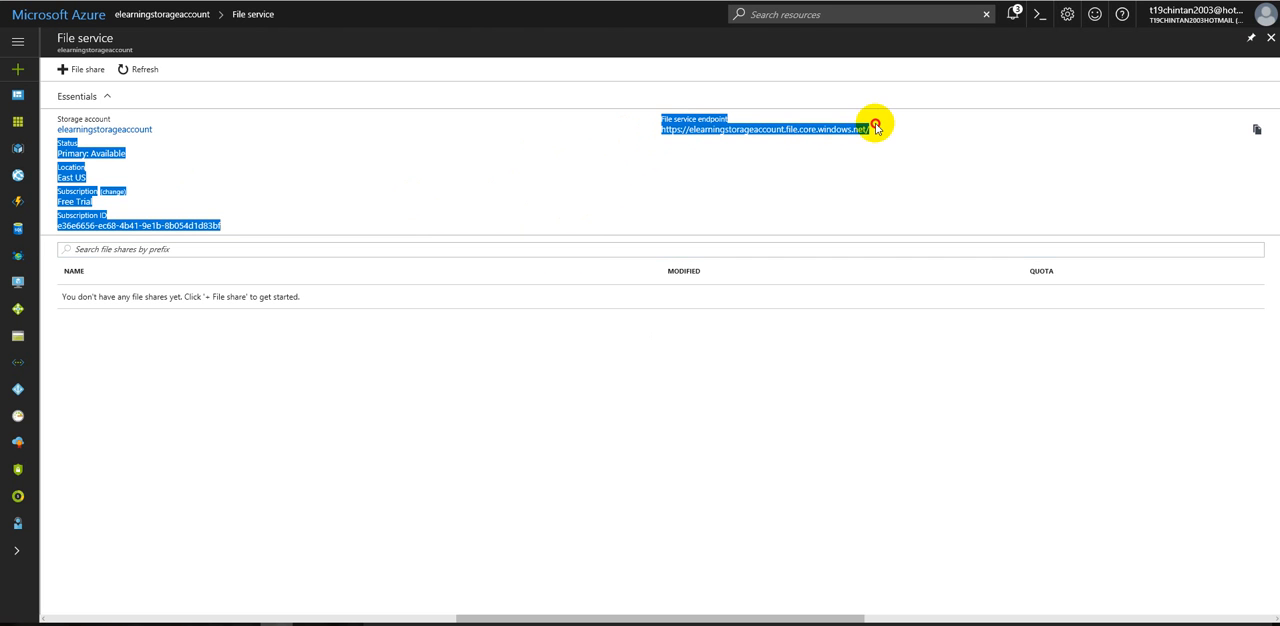
pyautogui.click(212, 448)
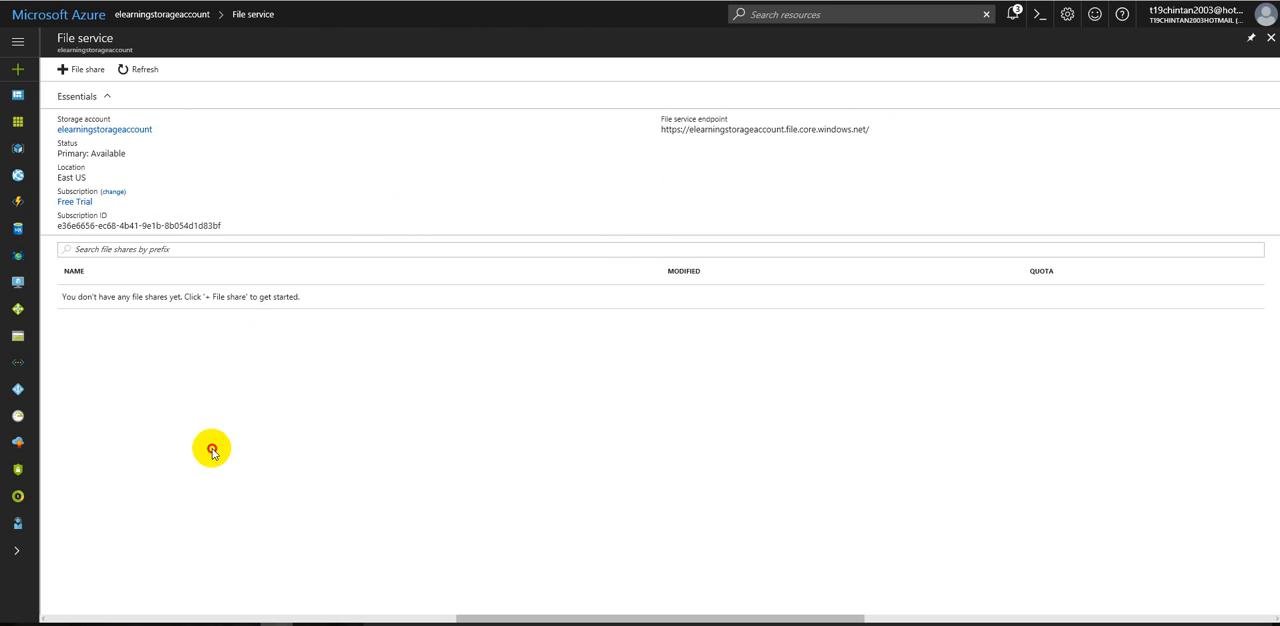